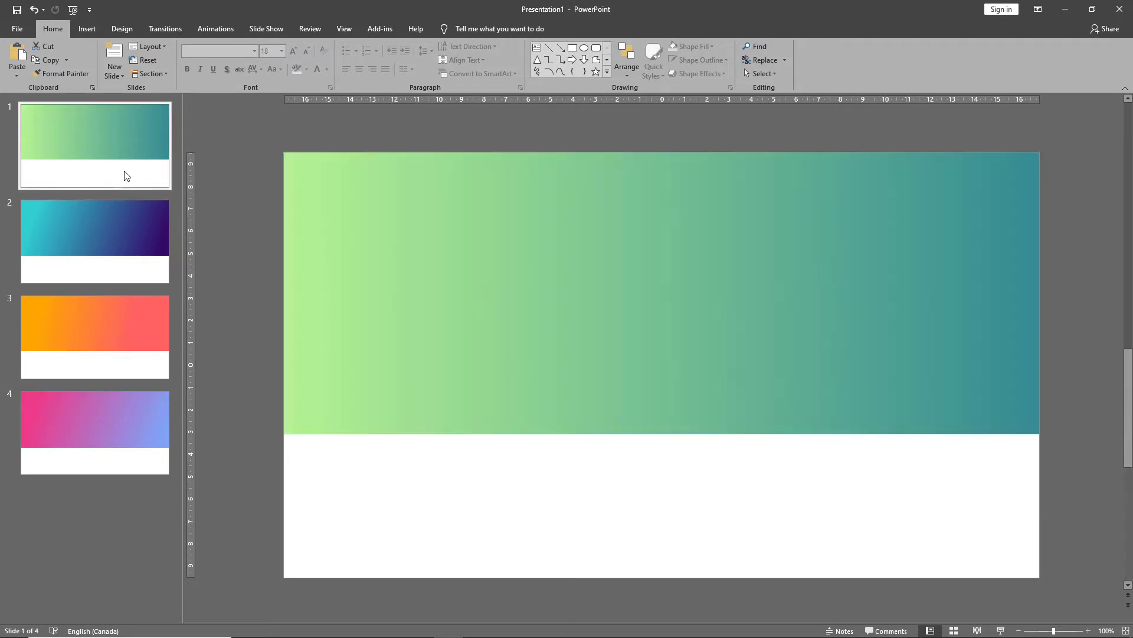
# Draw a rectangle on slide 1 covering the white area below the gradient, about 11.38 cm high and 33.87 cm wide.
pyautogui.click(119, 250)
pyautogui.click(118, 345)
pyautogui.click(108, 423)
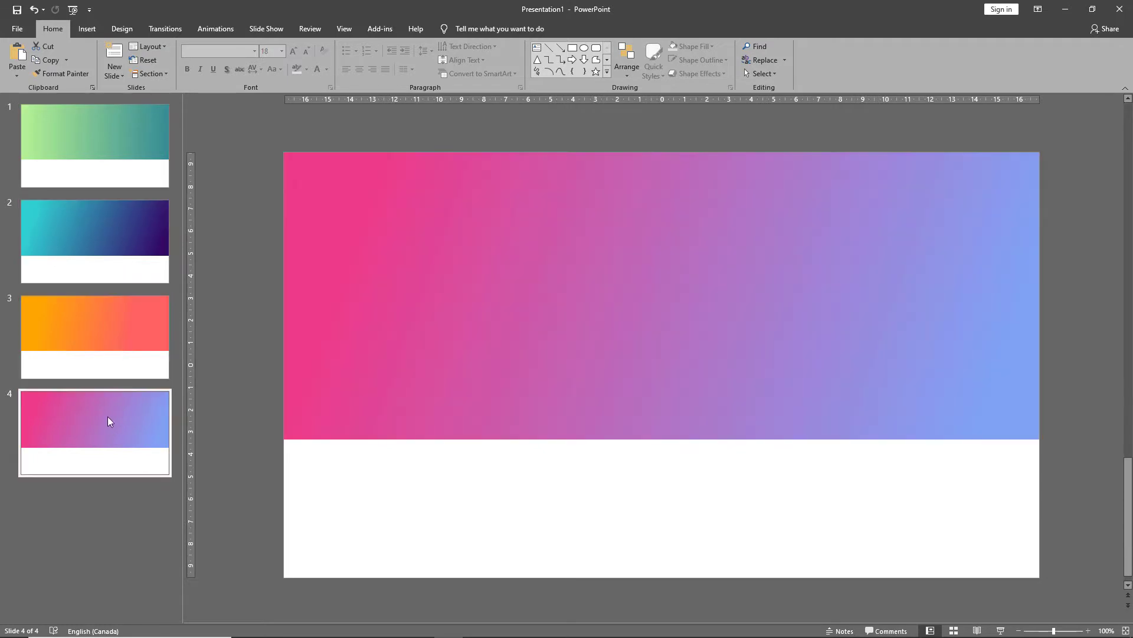
pyautogui.click(121, 159)
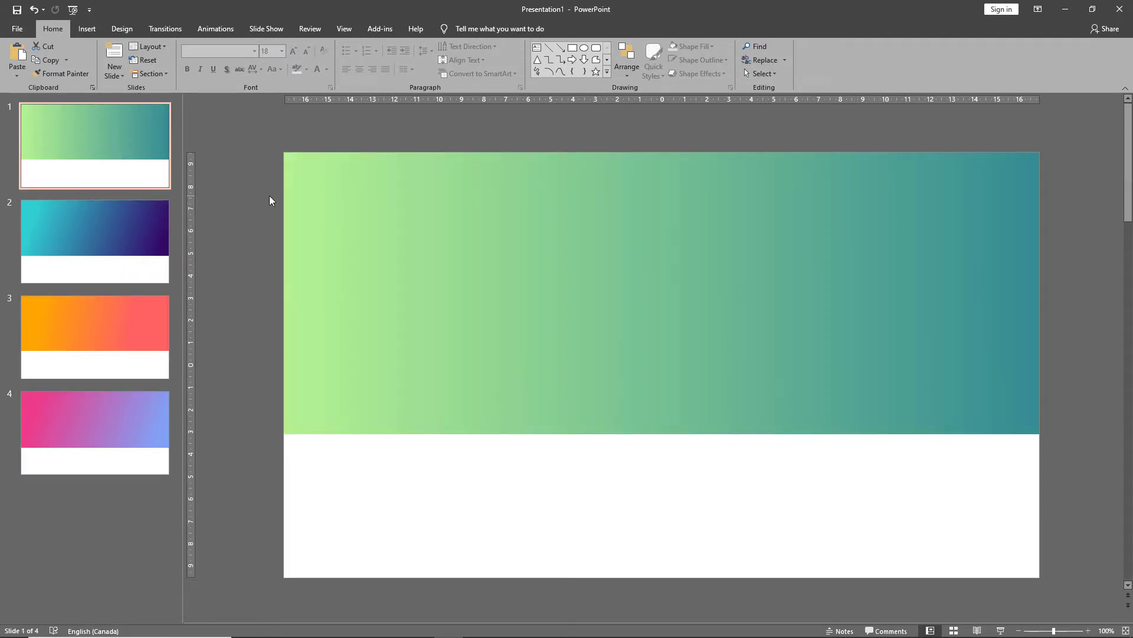
pyautogui.click(572, 47)
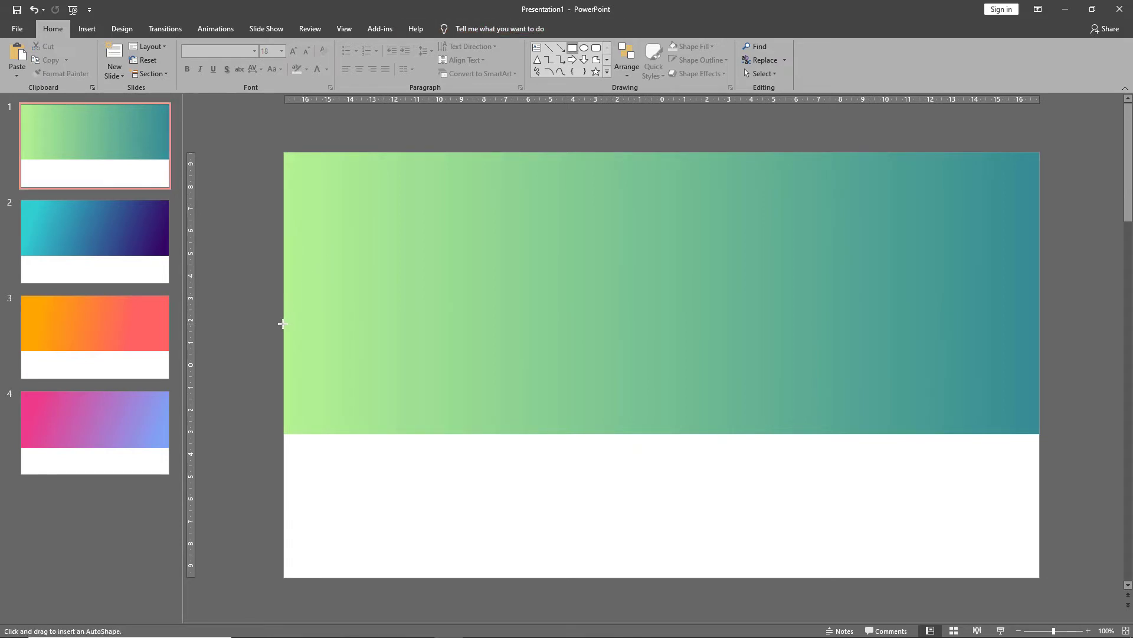
pyautogui.moveTo(283, 324); pyautogui.dragTo(1039, 578)
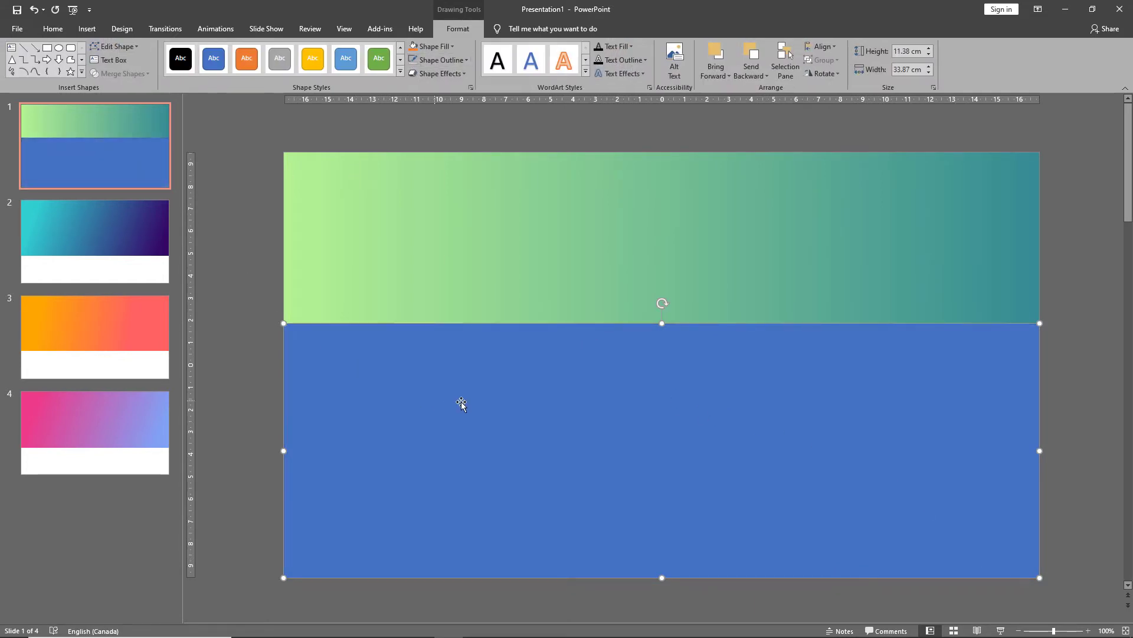
# Open Format Shape for the new rectangle and apply a gradient fill.
pyautogui.rightClick(475, 391)
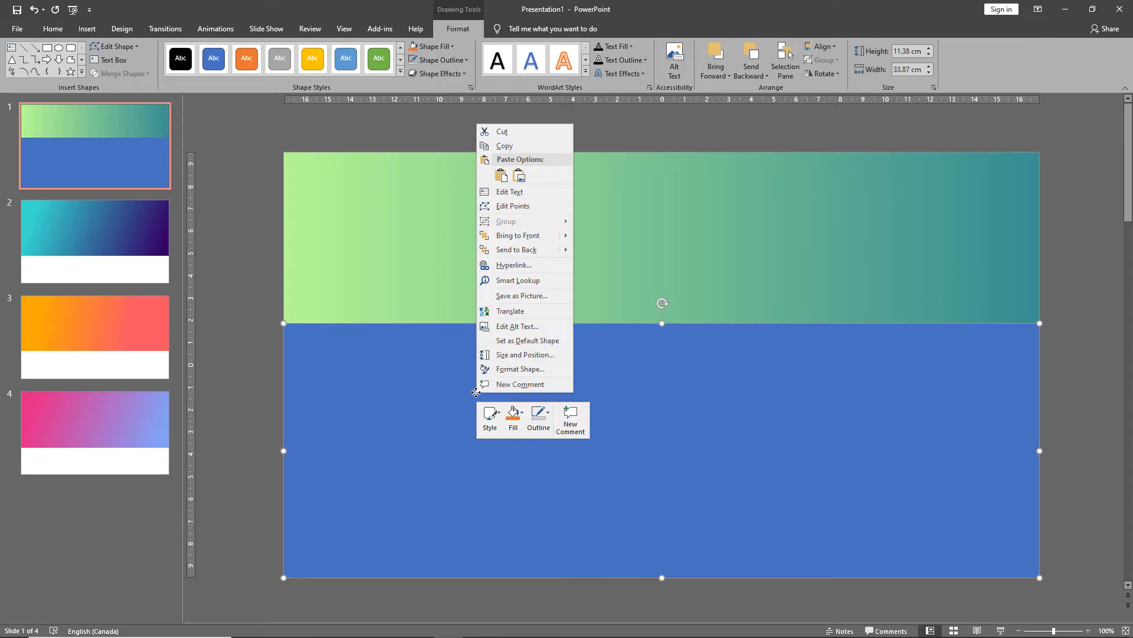
pyautogui.click(513, 370)
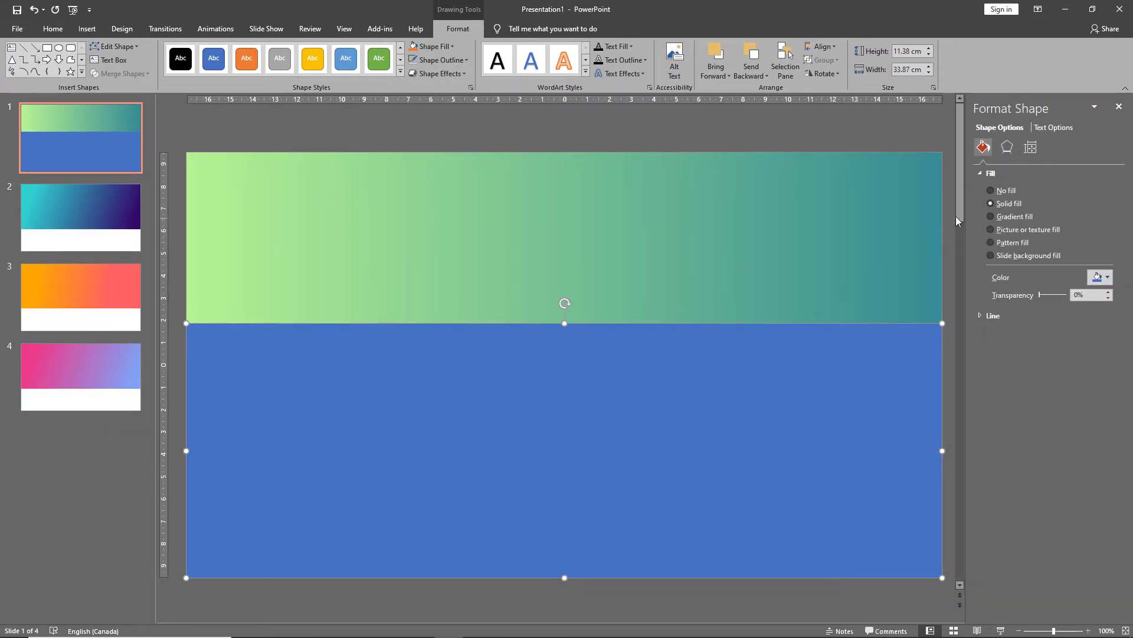
pyautogui.click(1007, 219)
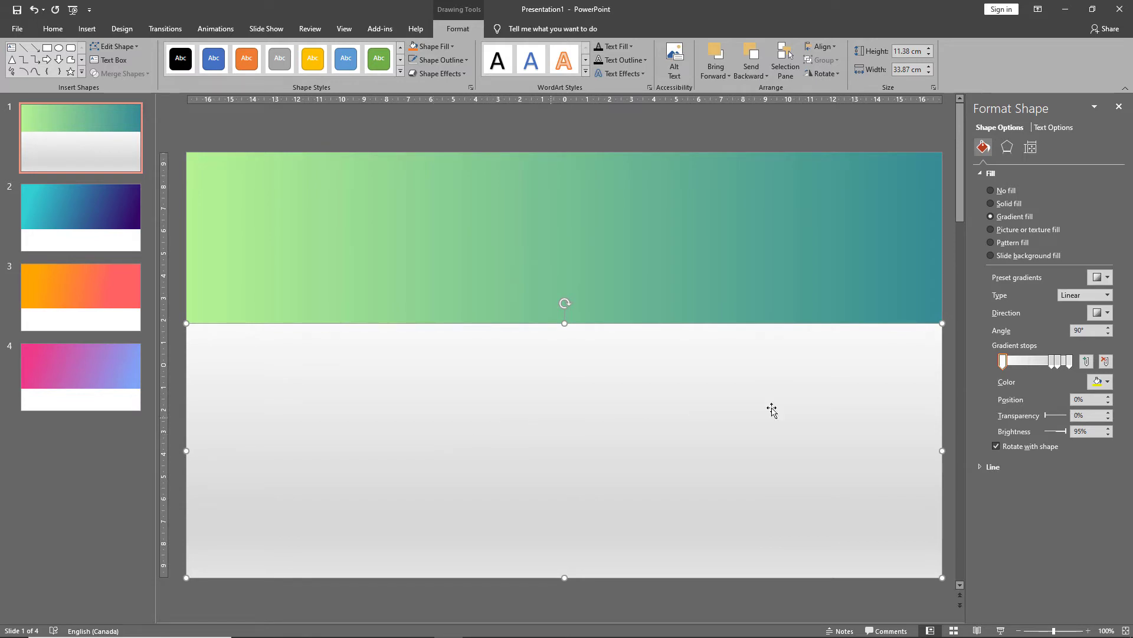
# Set the first gradient stop's colour with the eyedropper, sampling the light green at the top gradient's left end.
pyautogui.moveTo(1052, 365)
pyautogui.mouseDown()
pyautogui.moveTo(1027, 370)
pyautogui.moveTo(1064, 366)
pyautogui.mouseUp()
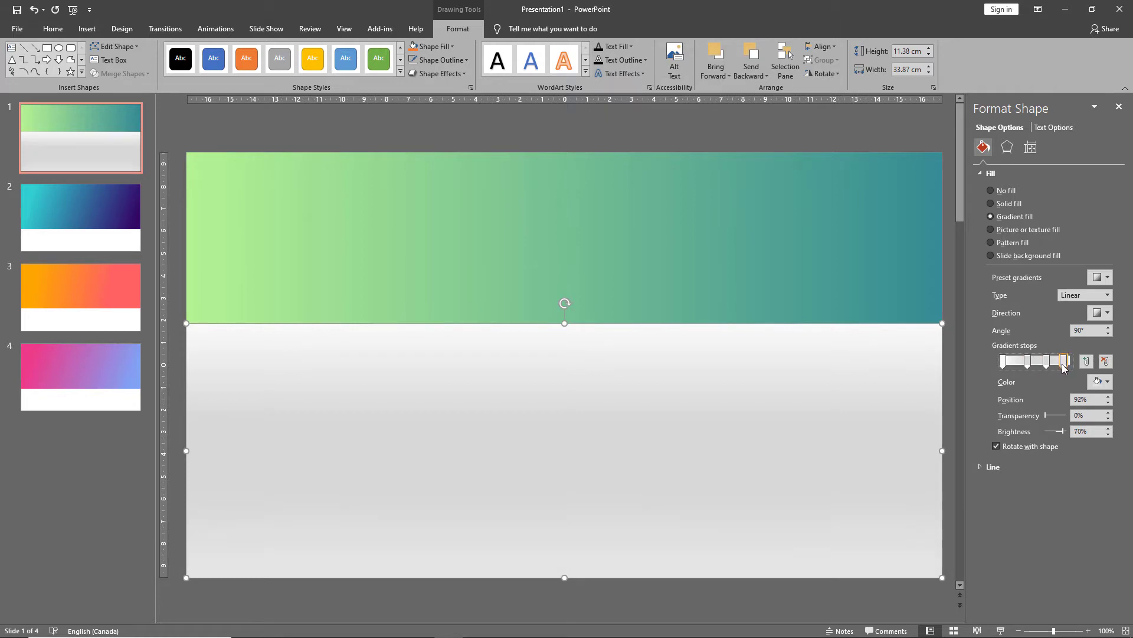
pyautogui.click(1004, 362)
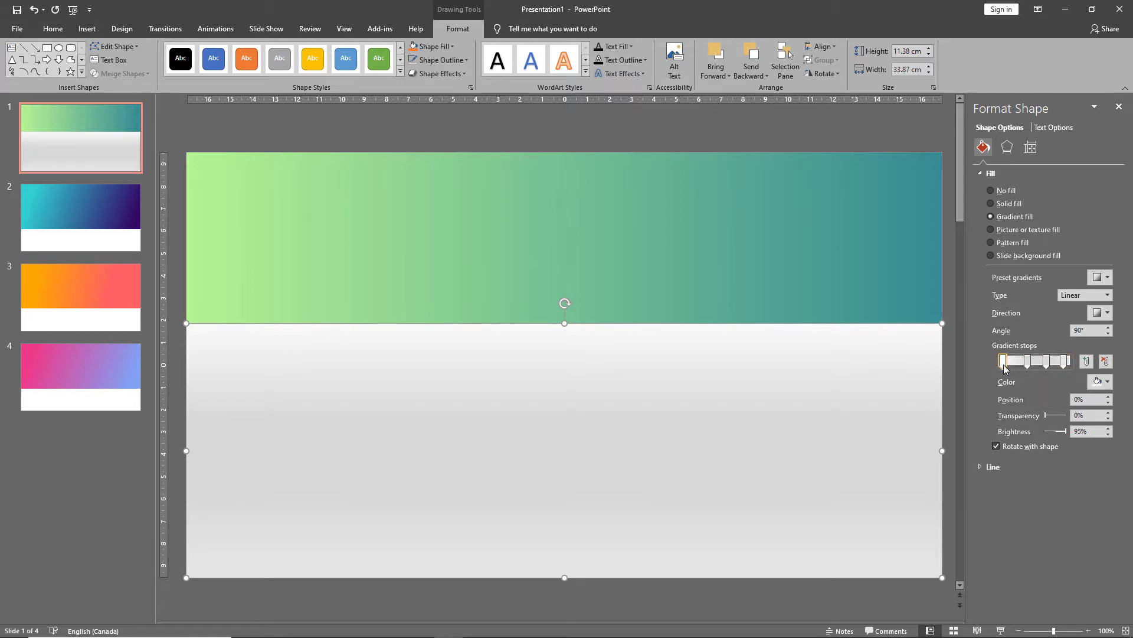
pyautogui.click(1100, 381)
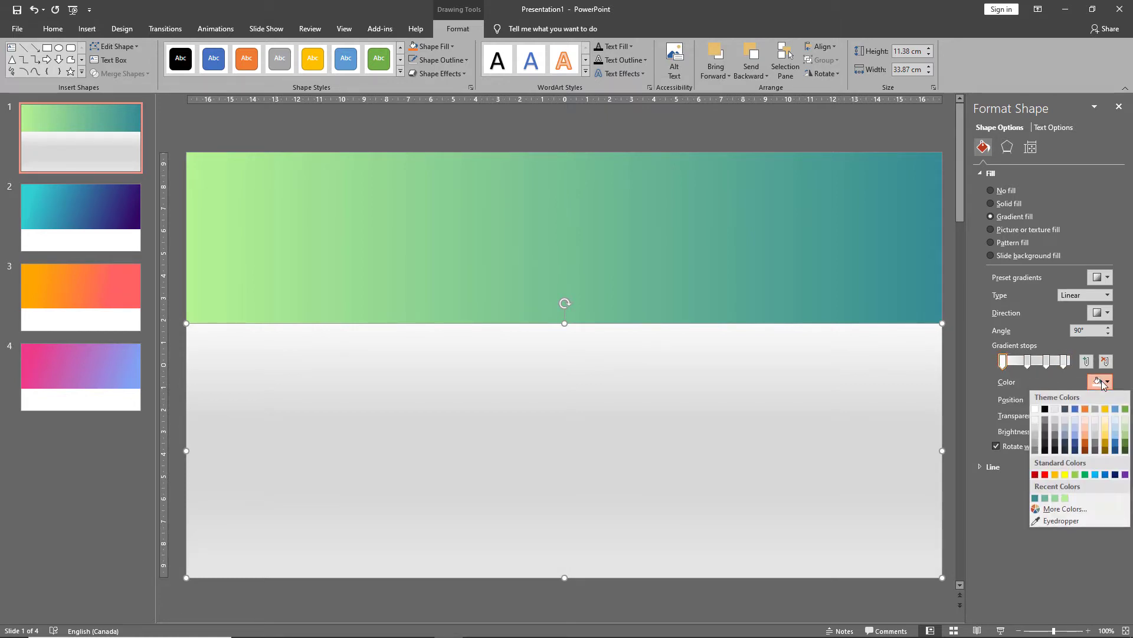
pyautogui.click(1066, 521)
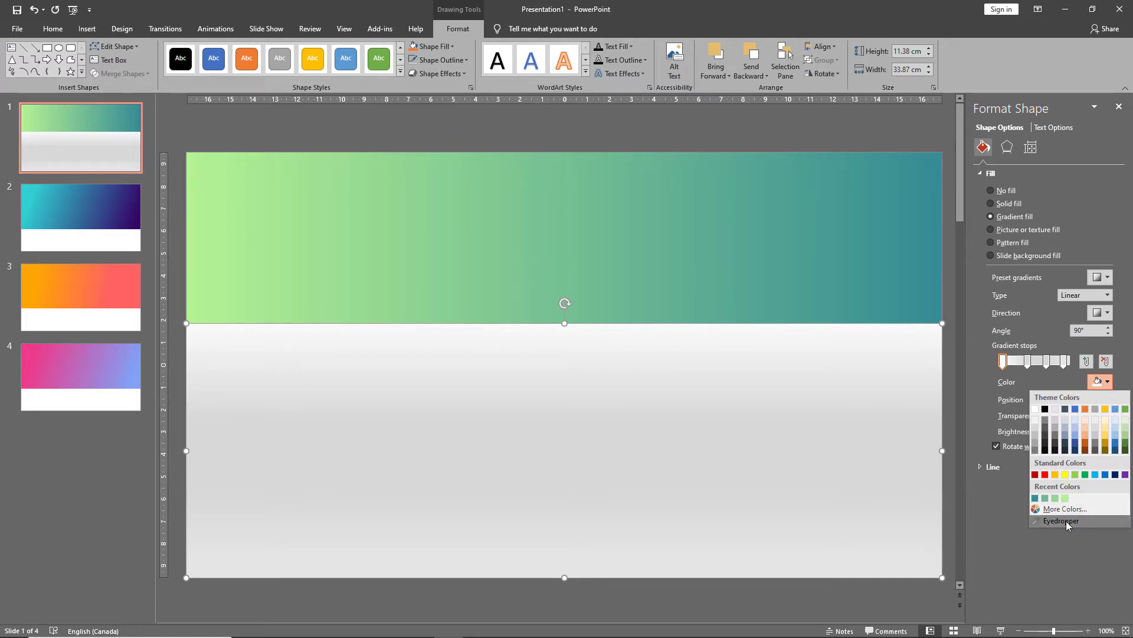
pyautogui.click(196, 243)
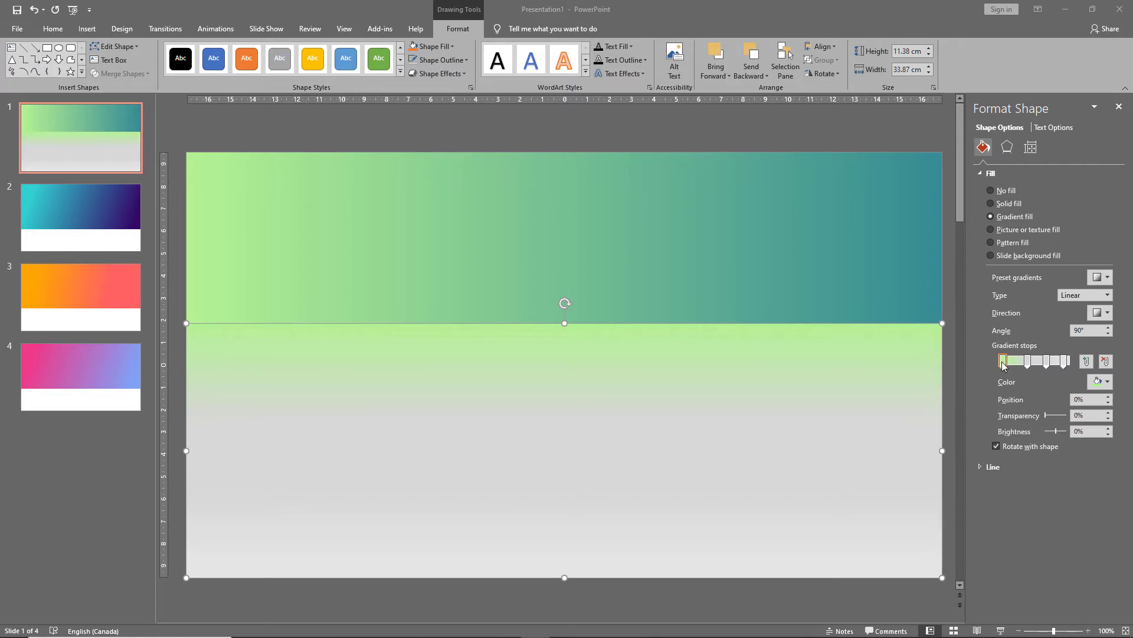
# Set the 38% gradient stop's colour by eyedropper-sampling the top gradient's left-centre green.
pyautogui.click(1027, 362)
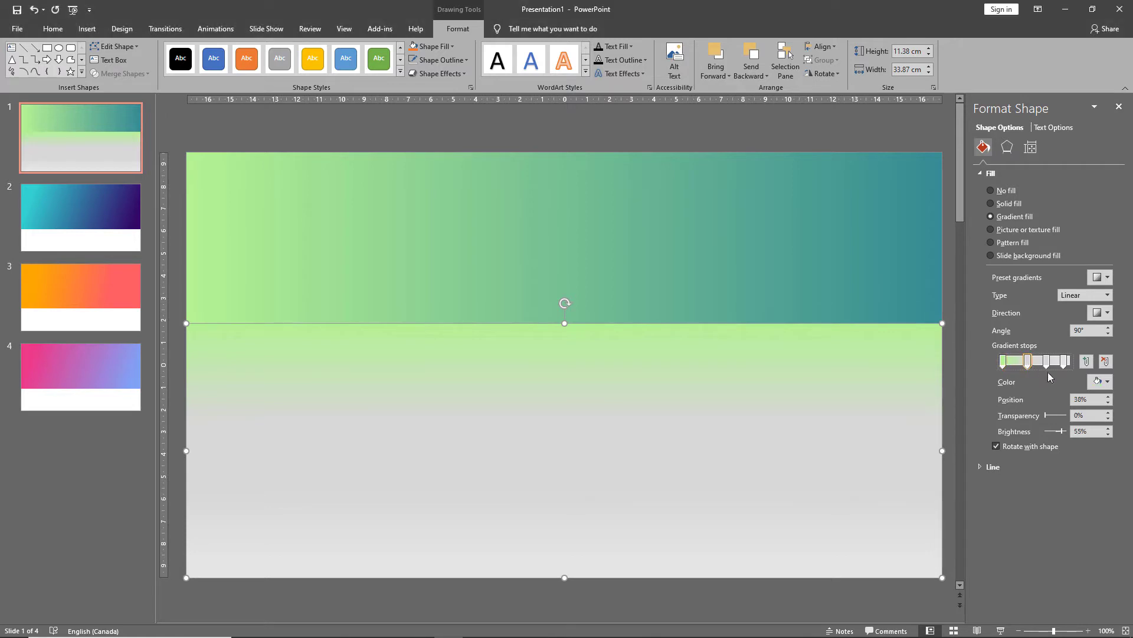
pyautogui.click(1099, 381)
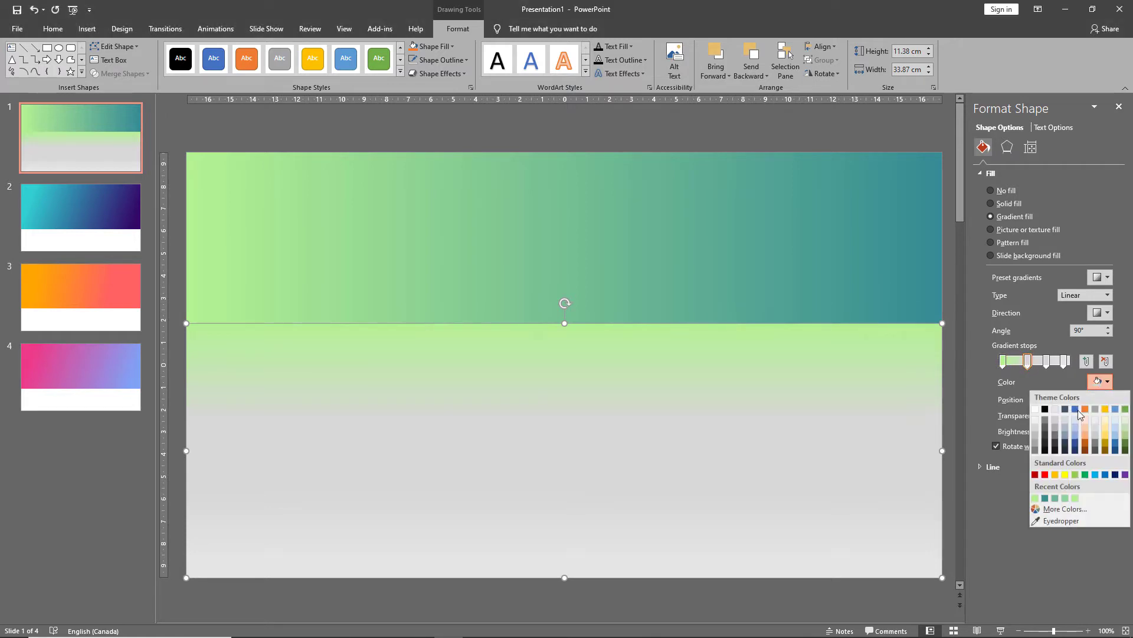
pyautogui.click(1052, 522)
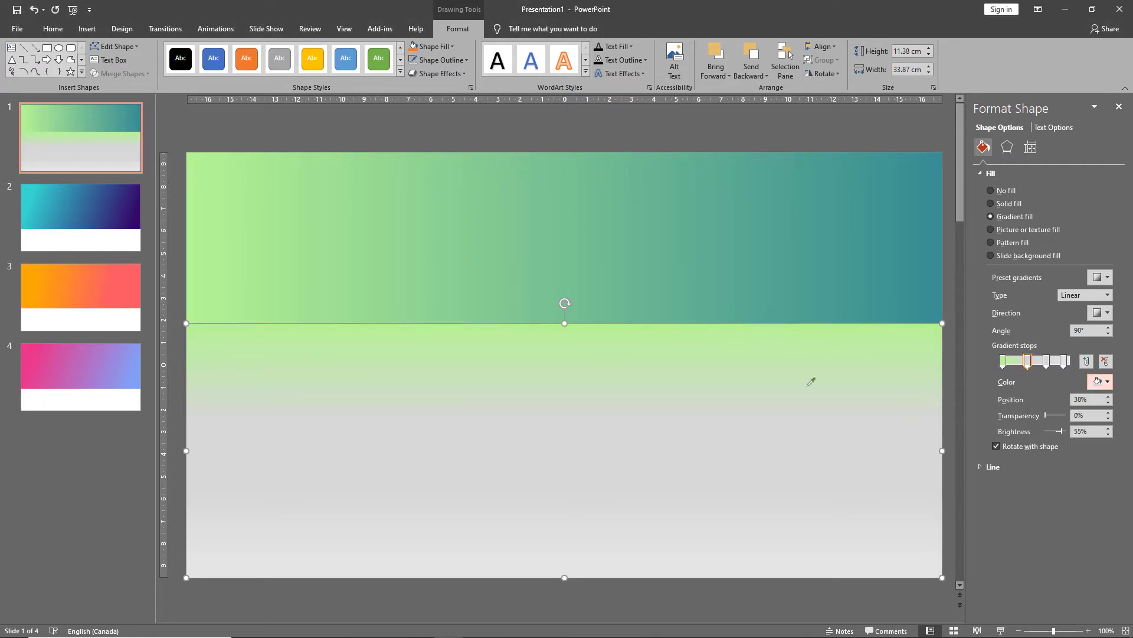
pyautogui.click(423, 229)
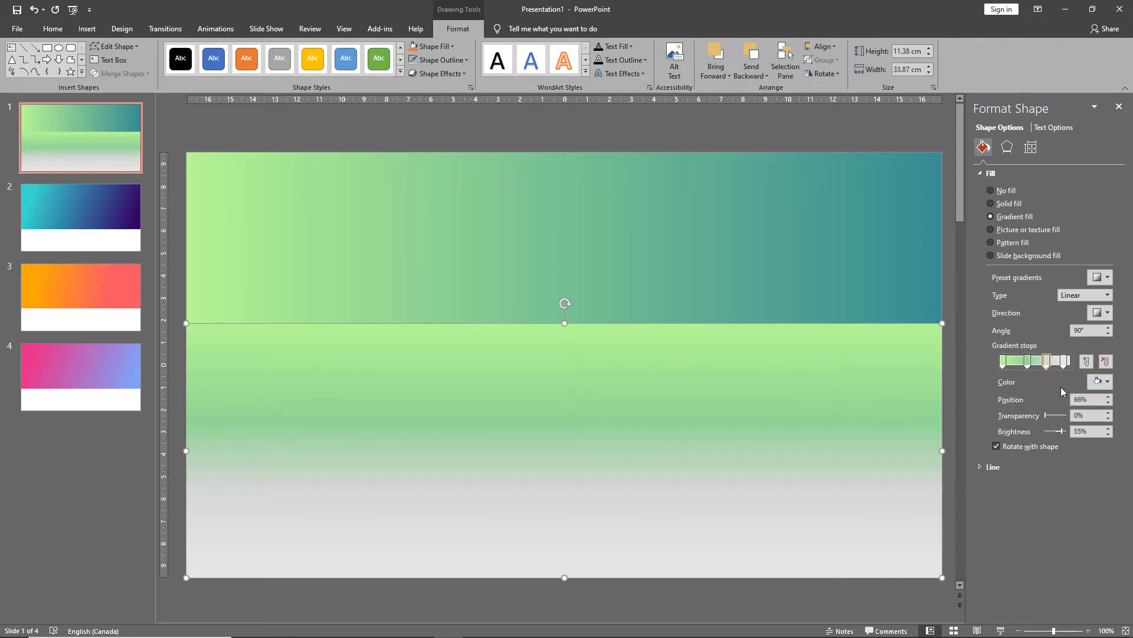
# Set the 68% gradient stop's colour by eyedropper-sampling the middle of the top gradient.
pyautogui.click(1101, 382)
pyautogui.click(1000, 475)
pyautogui.click(633, 226)
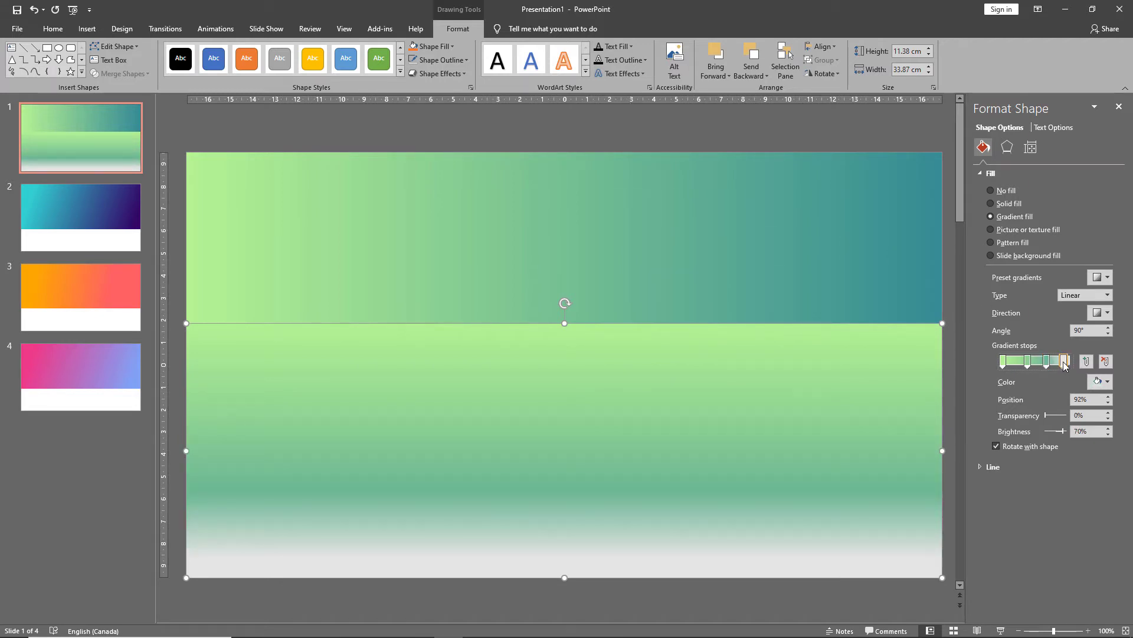
# Set the last gradient stop's colour by eyedropper-sampling the teal at the top gradient's right end.
pyautogui.click(1097, 382)
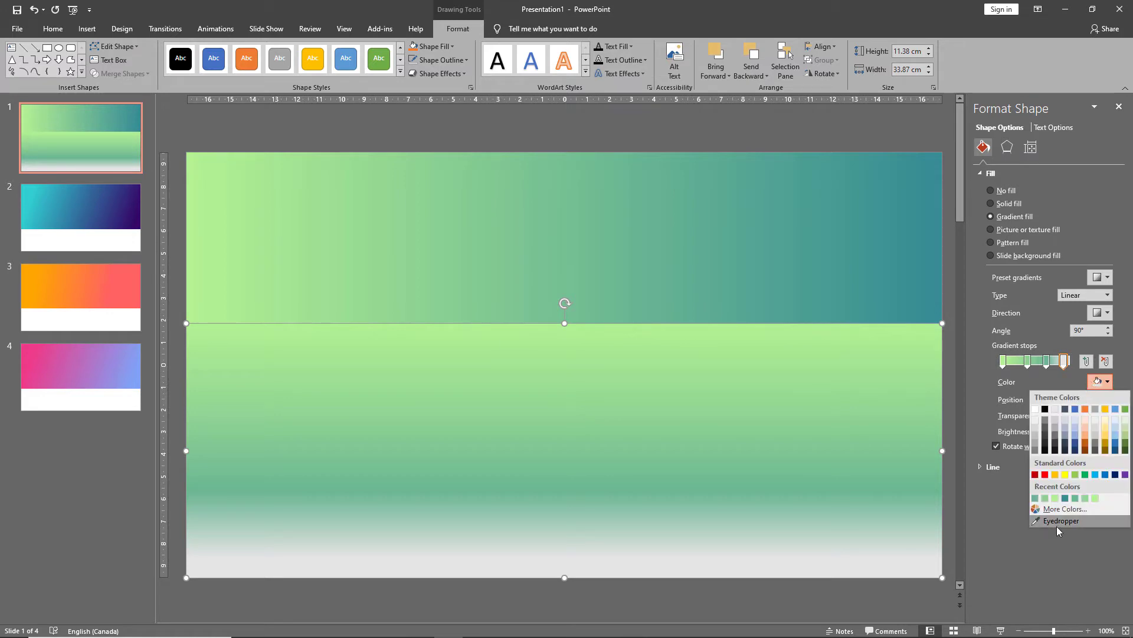
pyautogui.click(1057, 525)
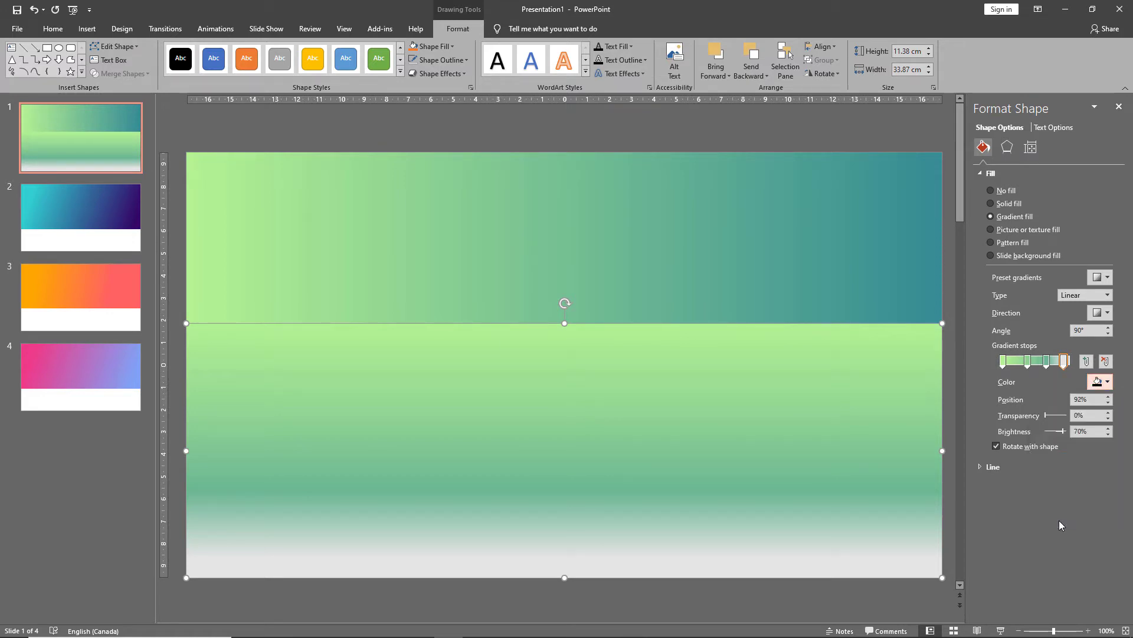
pyautogui.click(933, 240)
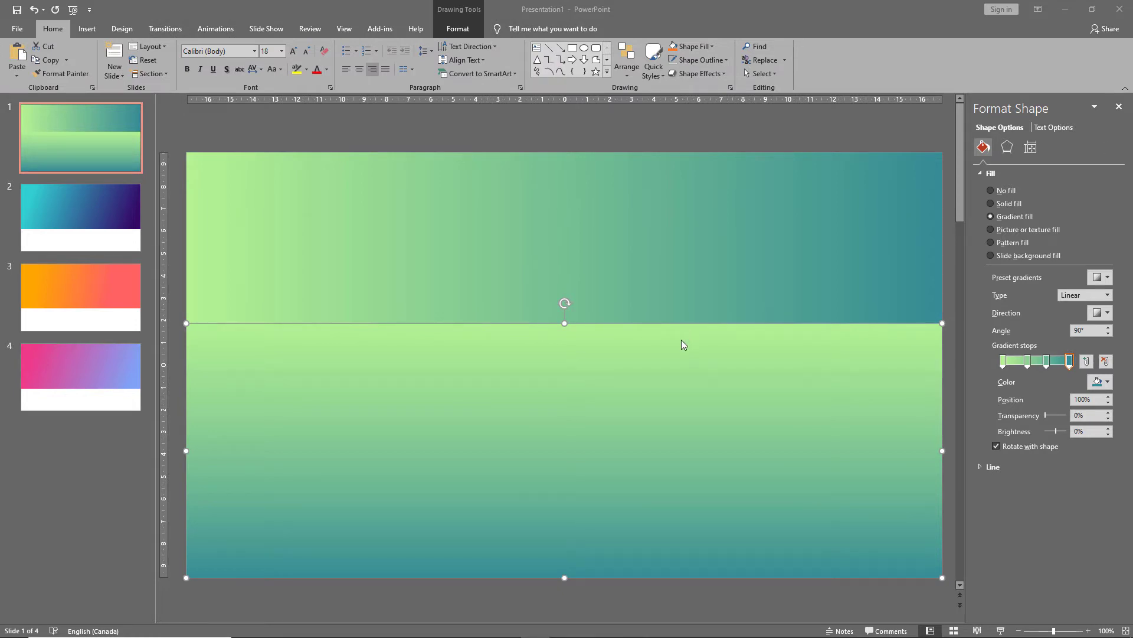
# Reselect the lower rectangle and change its gradient direction to Linear Right.
pyautogui.click(594, 393)
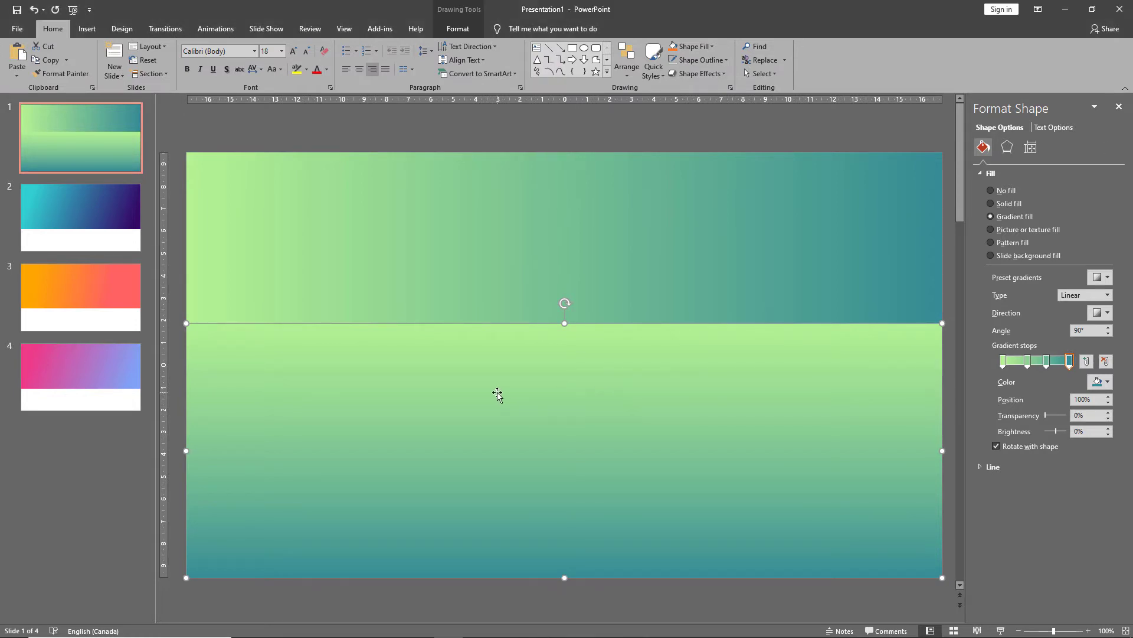
pyautogui.click(484, 270)
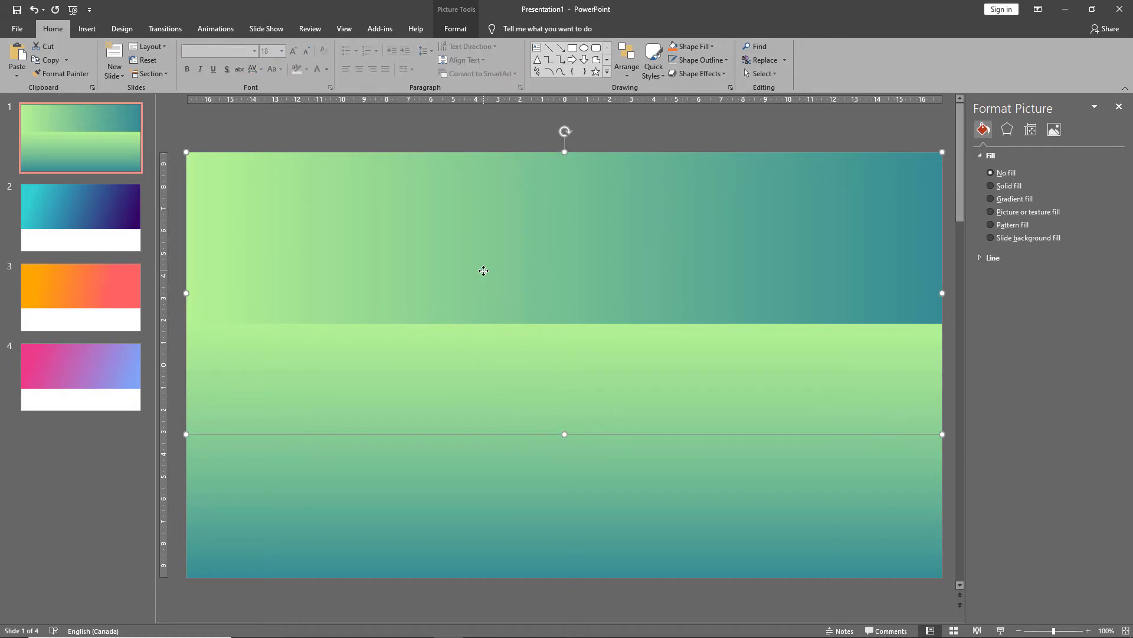
pyautogui.click(464, 460)
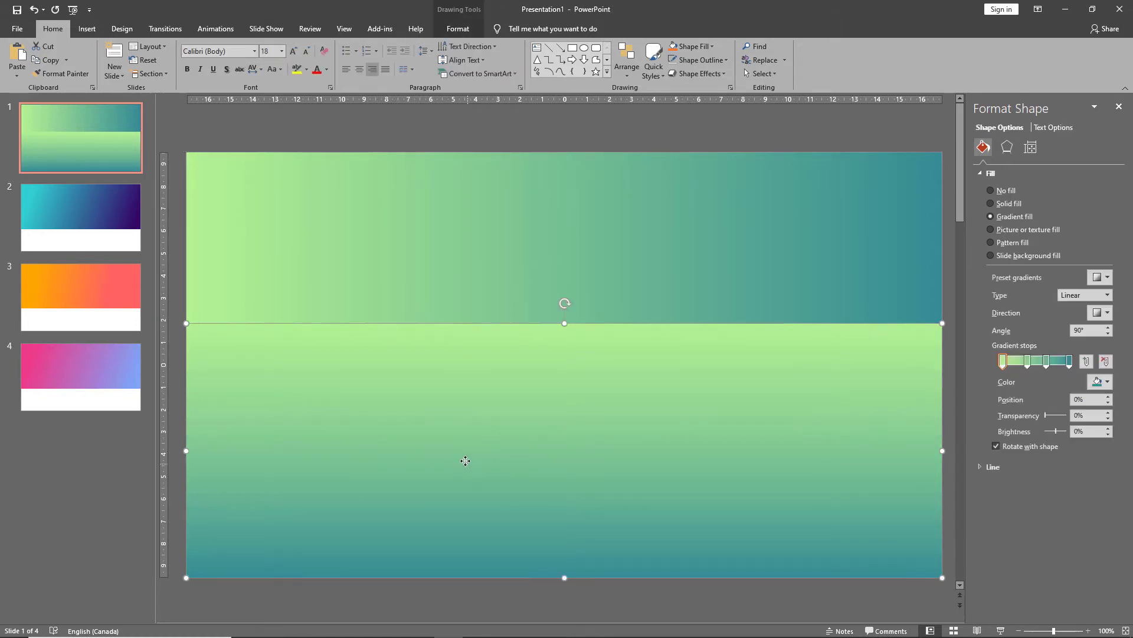
pyautogui.click(482, 256)
pyautogui.click(465, 536)
pyautogui.click(1095, 314)
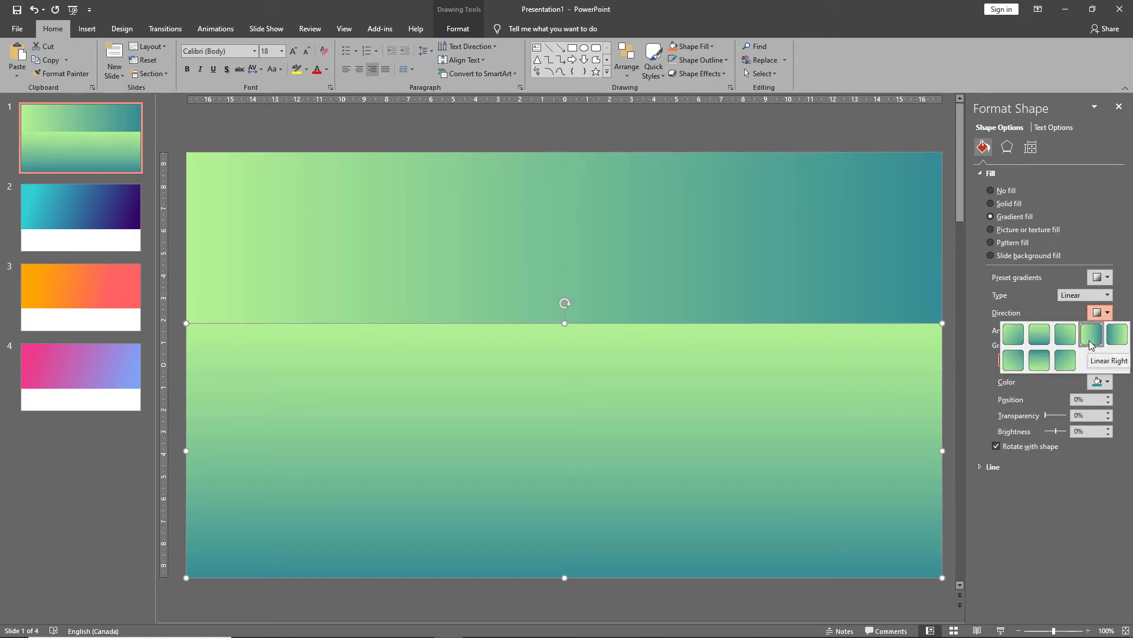
pyautogui.click(1091, 334)
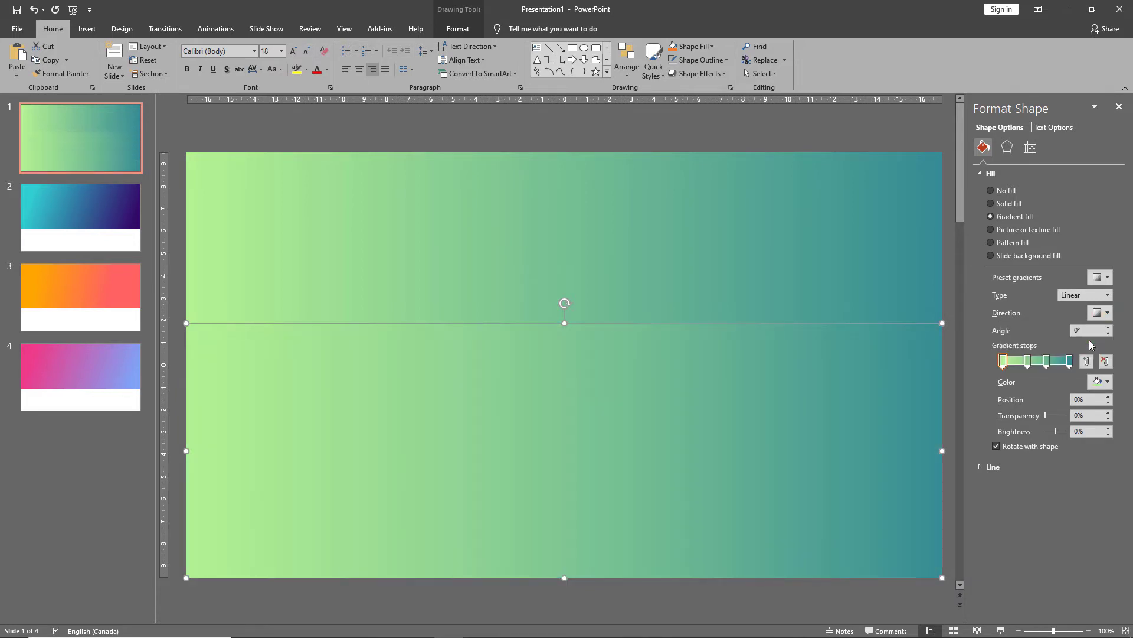
# Preview slide 1 in Slide Show and return to editing.
pyautogui.click(550, 137)
pyautogui.click(1000, 630)
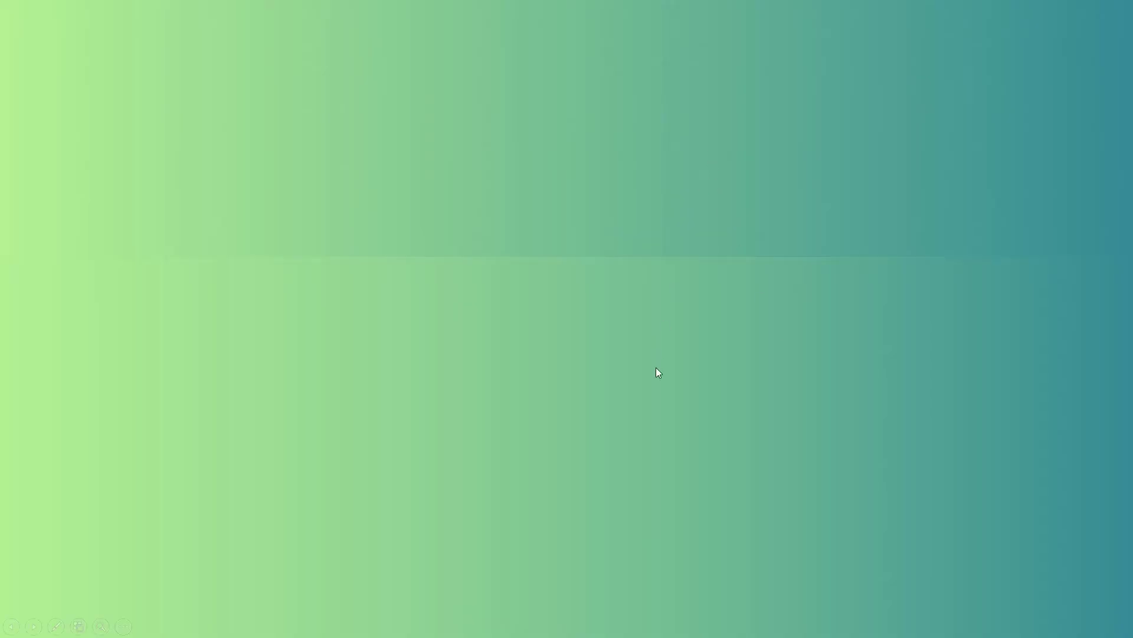
pyautogui.press('Escape')
pyautogui.click(627, 375)
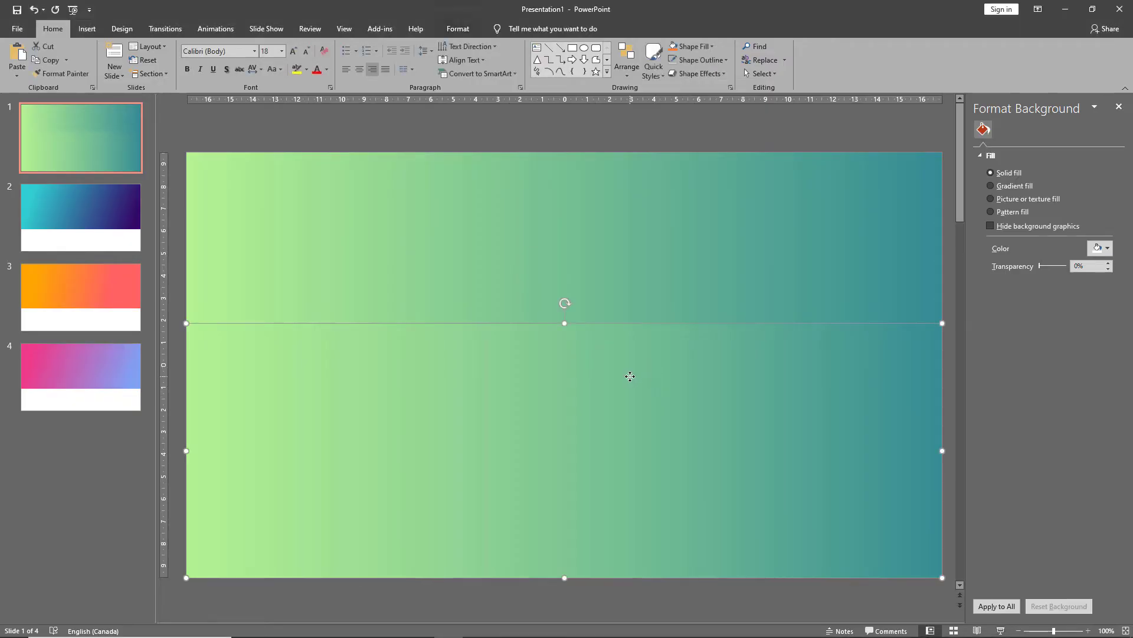
# Draw a rectangle on slide 2 covering the white area below the gradient, about 12.01 cm high and 33.87 cm wide.
pyautogui.click(106, 217)
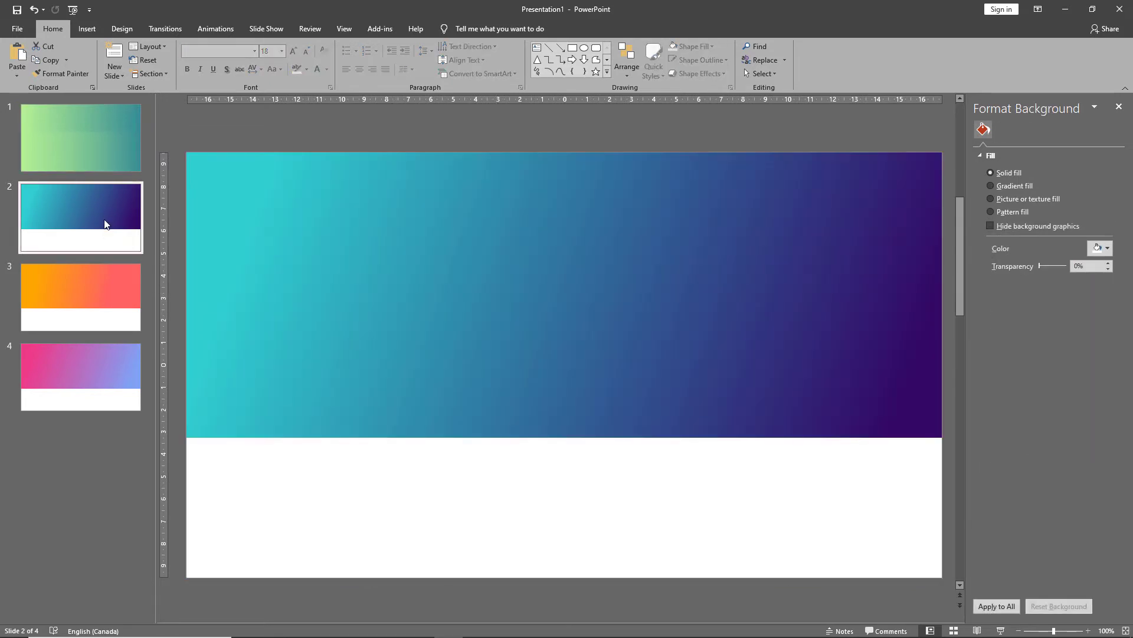
pyautogui.click(572, 47)
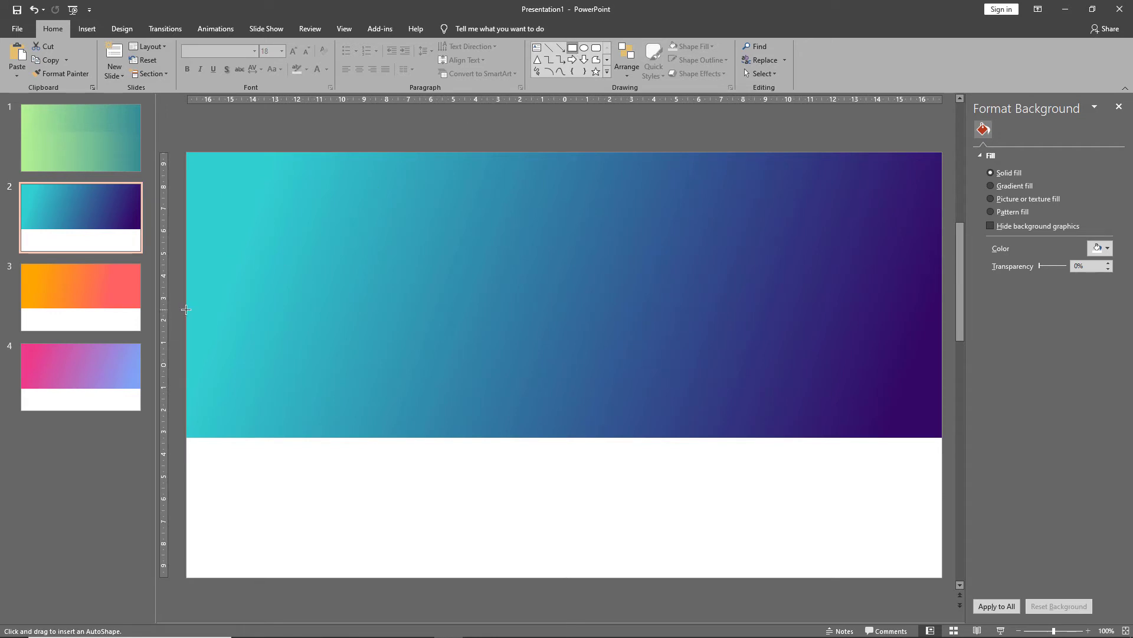
pyautogui.moveTo(186, 308); pyautogui.dragTo(942, 576)
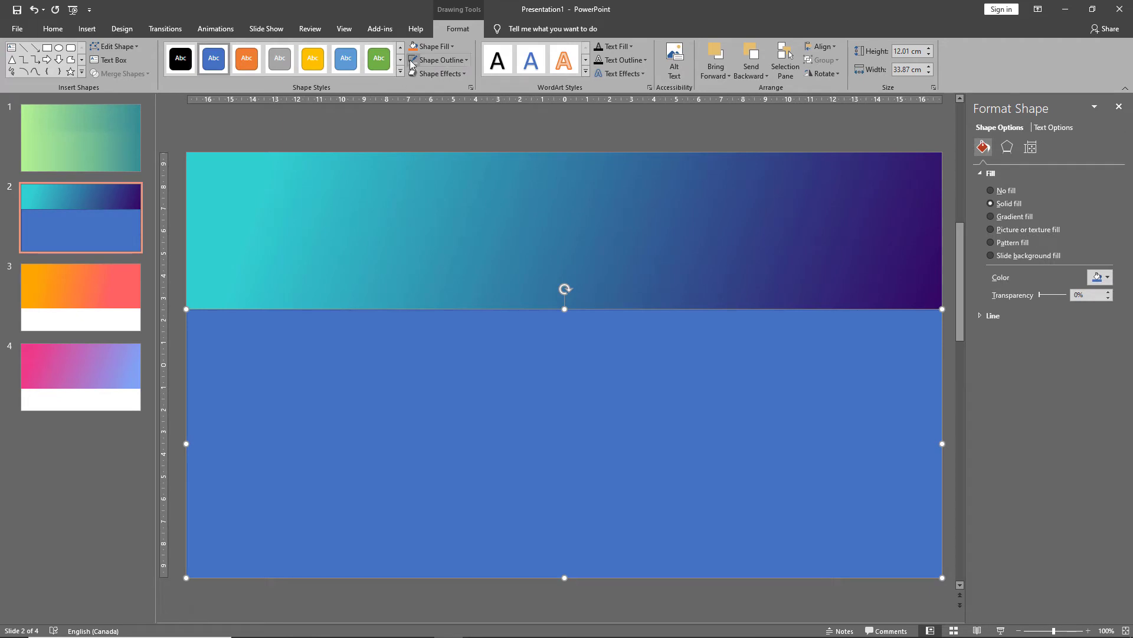
# Apply a gradient fill to the rectangle and eyedropper its first stop from the top gradient's cyan left end.
pyautogui.click(1009, 218)
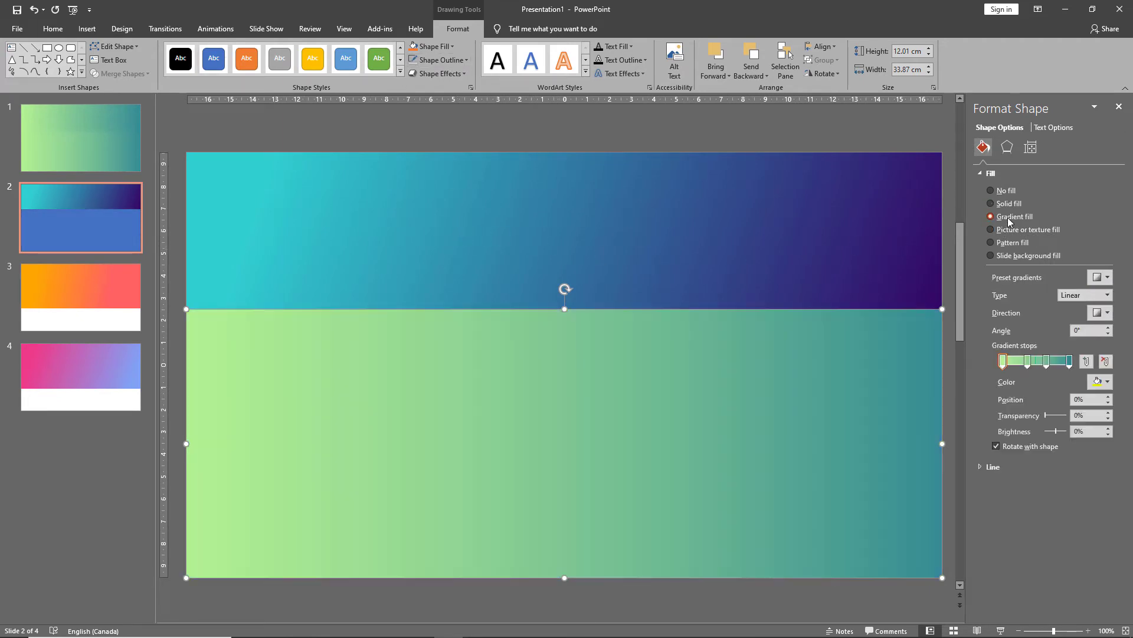
pyautogui.click(1098, 382)
pyautogui.click(1063, 521)
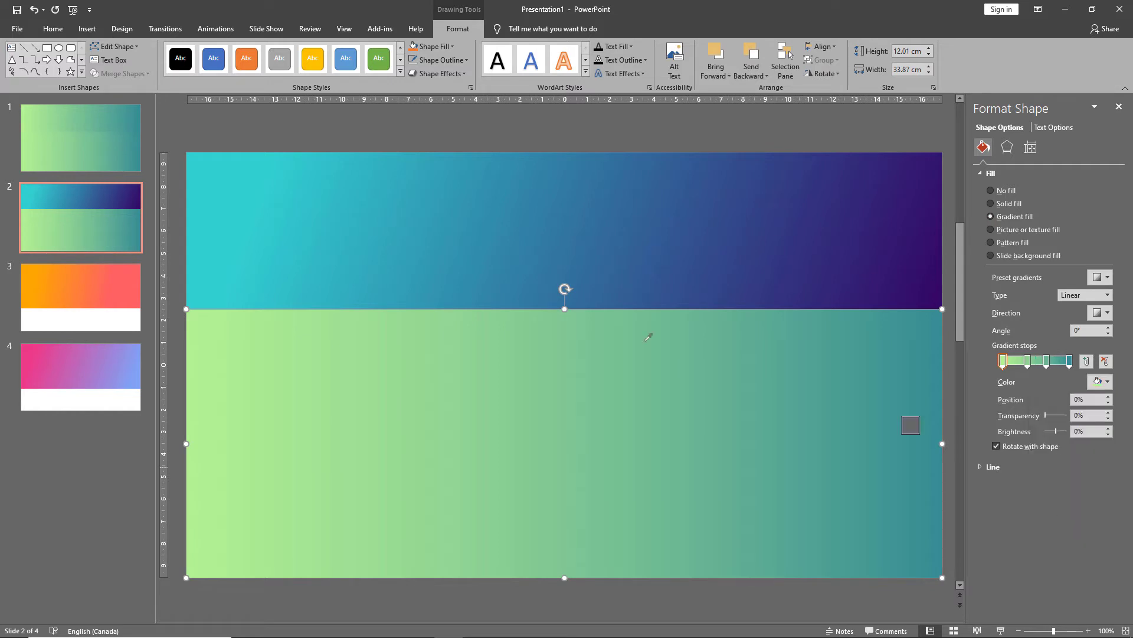
pyautogui.click(200, 232)
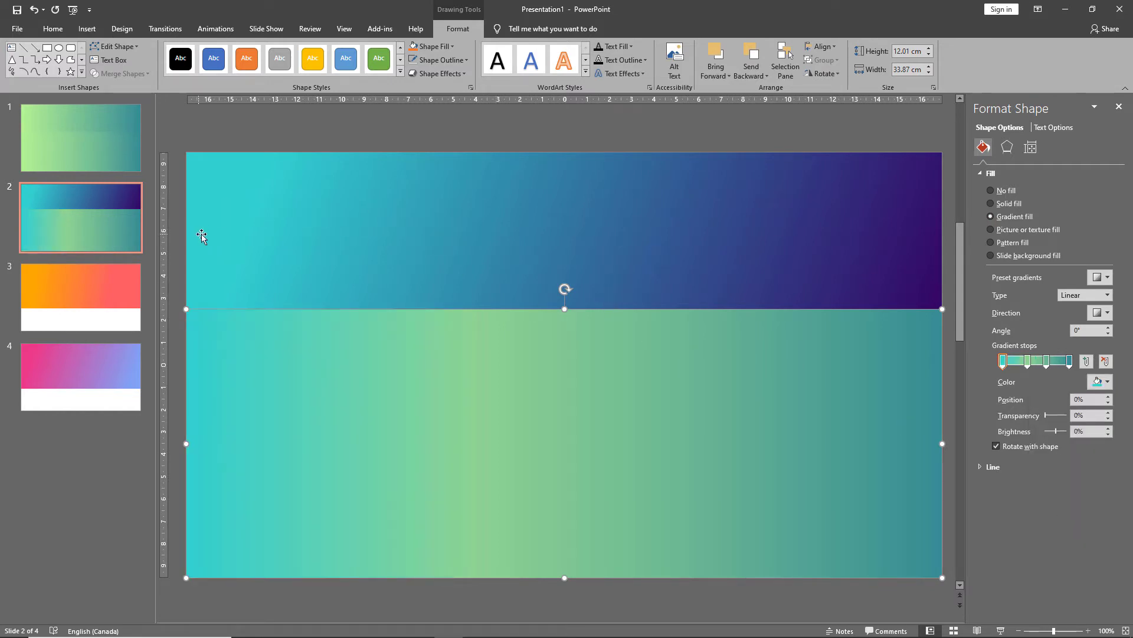
# Set the second gradient stop's colour by eyedropper-sampling the top gradient near its left side.
pyautogui.click(1027, 361)
pyautogui.click(1101, 382)
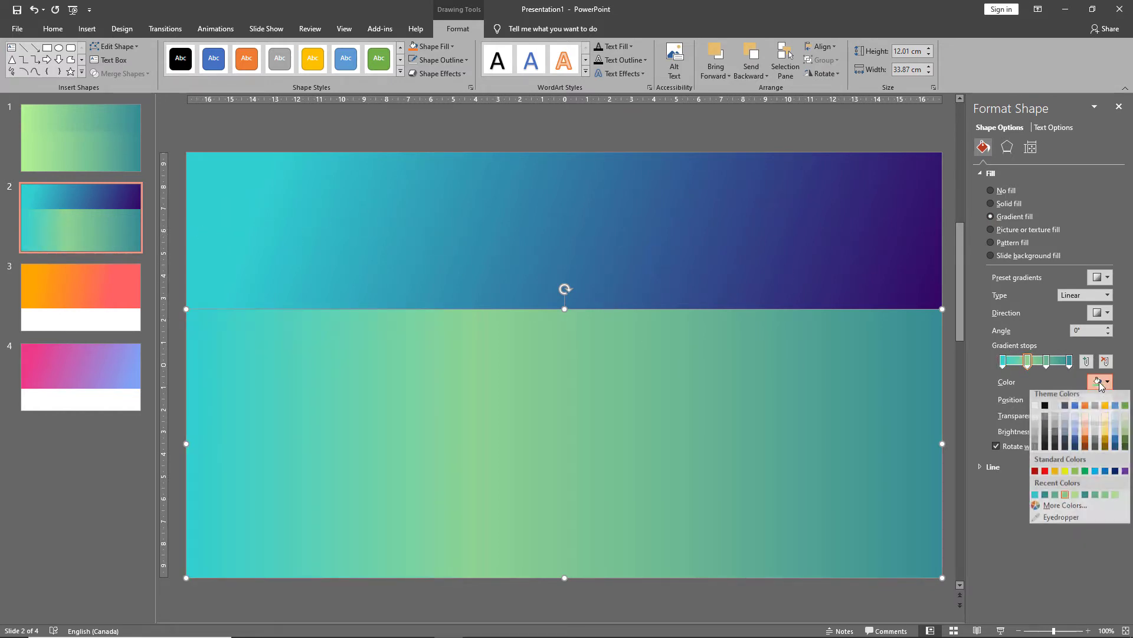
pyautogui.click(1066, 520)
pyautogui.click(402, 216)
# Set the 66% gradient stop's colour by eyedropper-sampling the middle of the top gradient.
pyautogui.click(1047, 360)
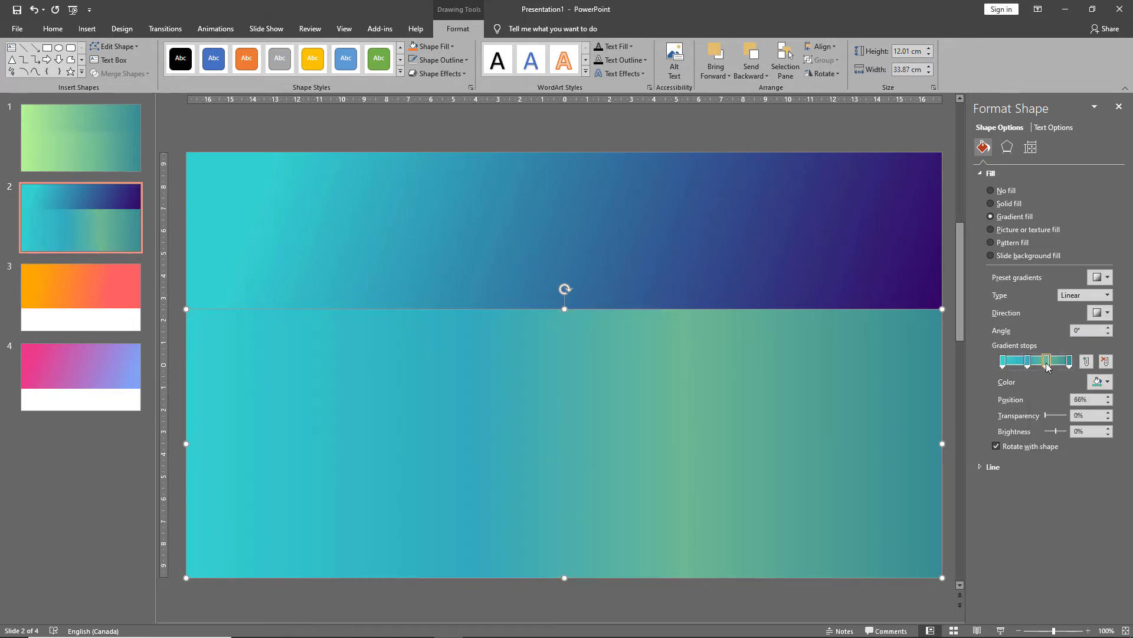
pyautogui.click(1100, 381)
pyautogui.click(1063, 521)
pyautogui.click(663, 211)
# Set the last gradient stop's colour by eyedropper-sampling the dark purple at the top gradient's right end.
pyautogui.click(1070, 361)
pyautogui.click(1100, 381)
pyautogui.click(1061, 521)
pyautogui.click(928, 235)
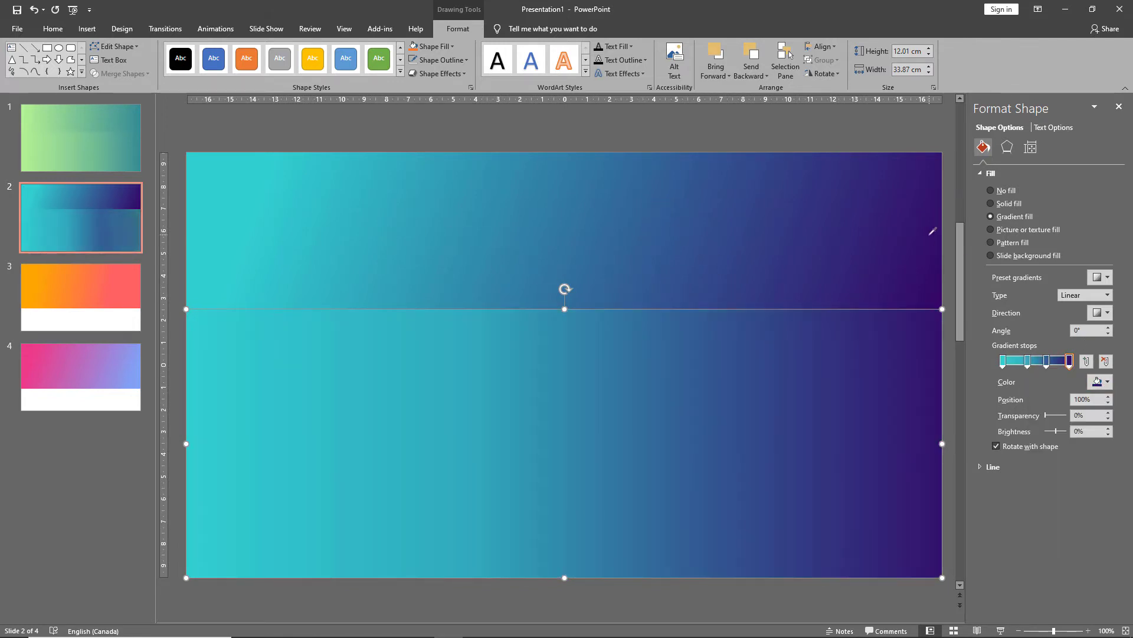
# Draw a rectangle on slide 3 covering the white area below the gradient, about 13.28 cm high and 33.87 cm wide.
pyautogui.click(640, 124)
pyautogui.click(94, 295)
pyautogui.click(572, 48)
pyautogui.moveTo(186, 280)
pyautogui.mouseDown()
pyautogui.moveTo(898, 572)
pyautogui.moveTo(943, 577)
pyautogui.mouseUp()
# Apply a gradient fill to slide 3's rectangle and set its first stop by eyedropper-sampling the orange at the top gradient's left end.
pyautogui.click(1014, 216)
pyautogui.click(1002, 360)
pyautogui.click(1101, 382)
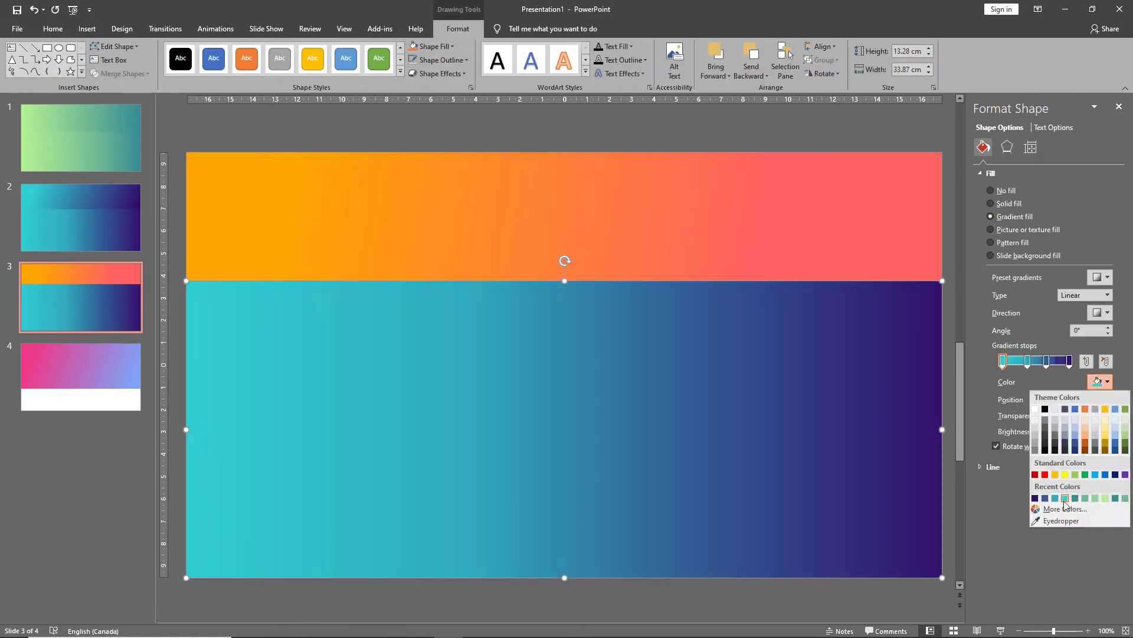
pyautogui.click(1062, 521)
pyautogui.click(204, 243)
# Set the second gradient stop's colour by eyedropper-sampling the top gradient's left-centre orange.
pyautogui.click(1028, 360)
pyautogui.click(1098, 381)
pyautogui.click(1061, 521)
pyautogui.click(414, 233)
# Set the third gradient stop's colour by eyedropper-sampling the middle of the top gradient.
pyautogui.click(1046, 360)
pyautogui.click(1099, 382)
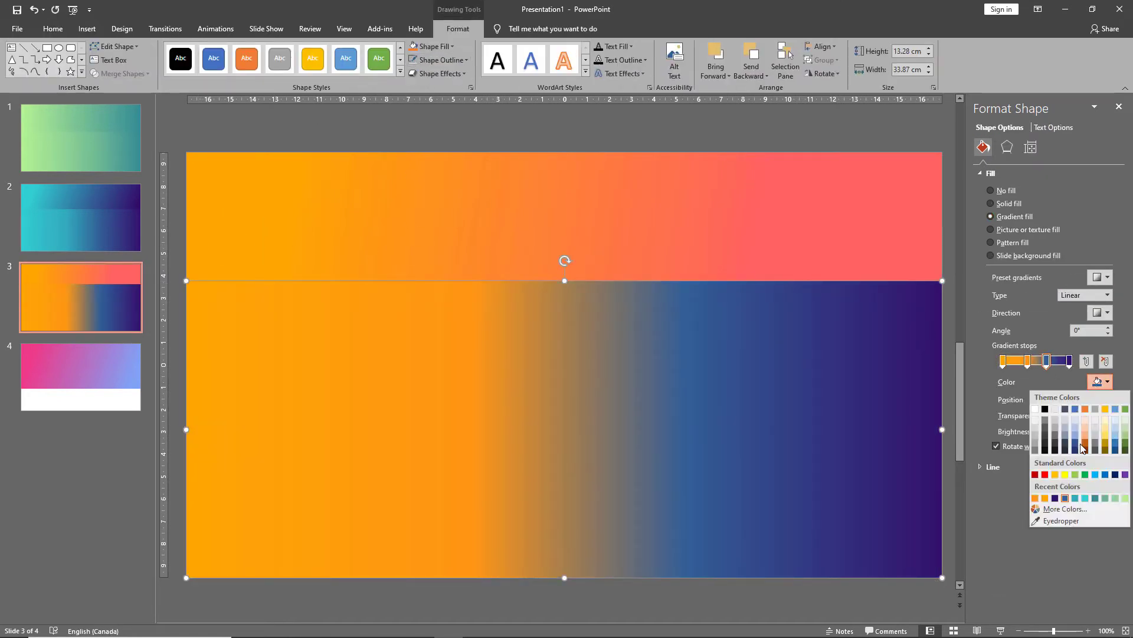
pyautogui.click(1061, 520)
pyautogui.click(708, 255)
# Set the last gradient stop's colour by eyedropper-sampling the top gradient's coral tone.
pyautogui.click(1071, 360)
pyautogui.click(1099, 381)
pyautogui.click(1061, 521)
pyautogui.click(713, 172)
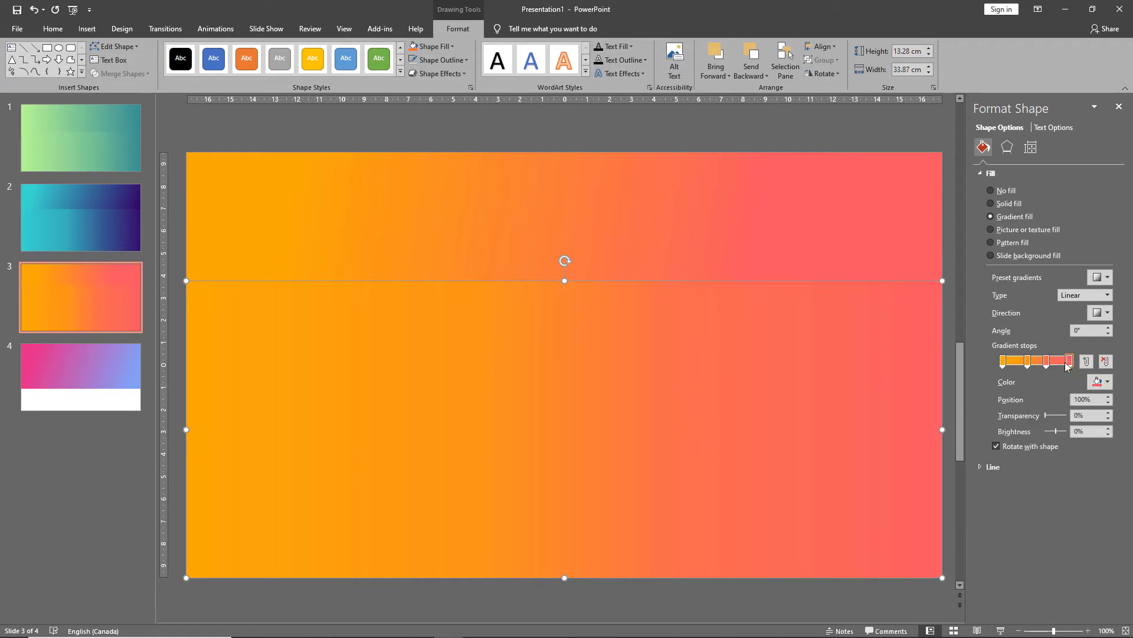
pyautogui.moveTo(1046, 361); pyautogui.dragTo(1042, 366)
# Draw a rectangle on slide 4 covering the white area below the gradient, about 11.46 cm high and 33.87 cm wide.
pyautogui.click(94, 369)
pyautogui.moveTo(183, 323)
pyautogui.mouseDown()
pyautogui.moveTo(813, 579)
pyautogui.moveTo(942, 577)
pyautogui.mouseUp()
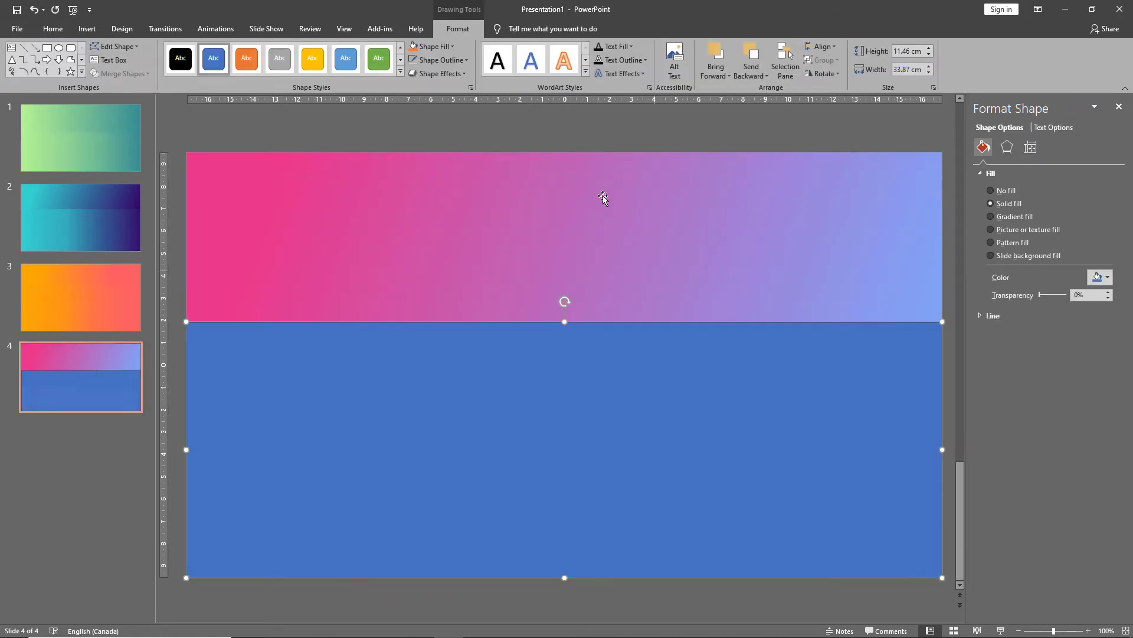
# Apply a gradient fill to slide 4's rectangle and set its first stop by eyedropper-sampling the pink at the top gradient's left end.
pyautogui.click(990, 216)
pyautogui.click(1104, 381)
pyautogui.click(1062, 521)
pyautogui.click(207, 255)
# Set the second gradient stop's colour by eyedropper-sampling the top gradient's left-centre pink.
pyautogui.click(1025, 362)
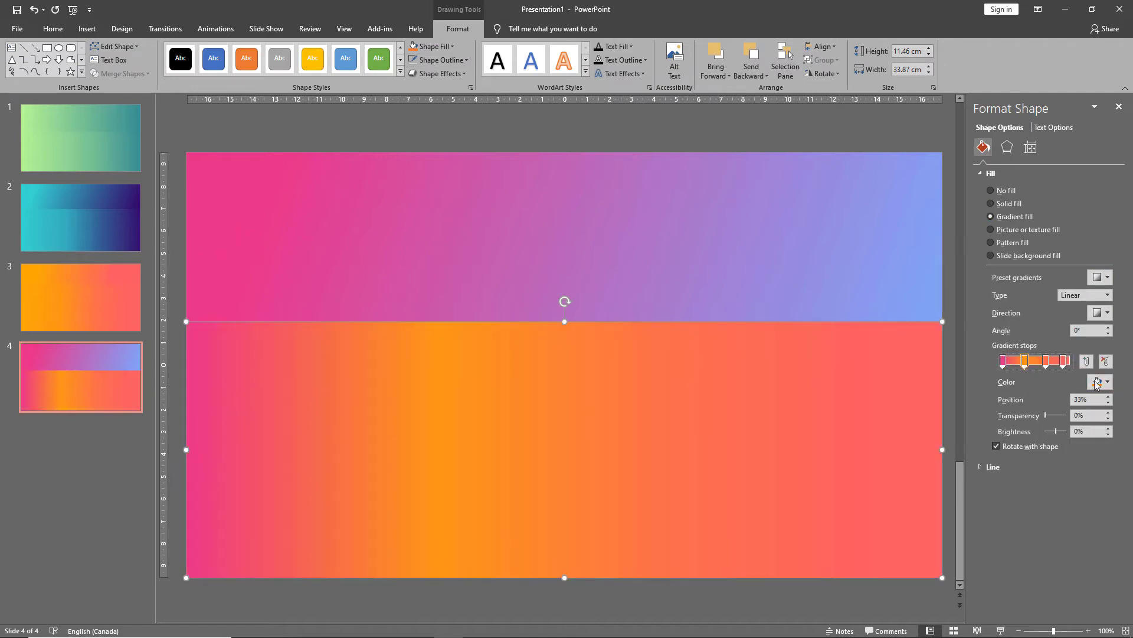
pyautogui.click(1105, 383)
pyautogui.click(1062, 520)
pyautogui.click(418, 255)
# Set the third gradient stop's colour by eyedropper-sampling the middle of the top gradient.
pyautogui.click(1049, 363)
pyautogui.click(1105, 383)
pyautogui.click(1062, 520)
pyautogui.click(709, 275)
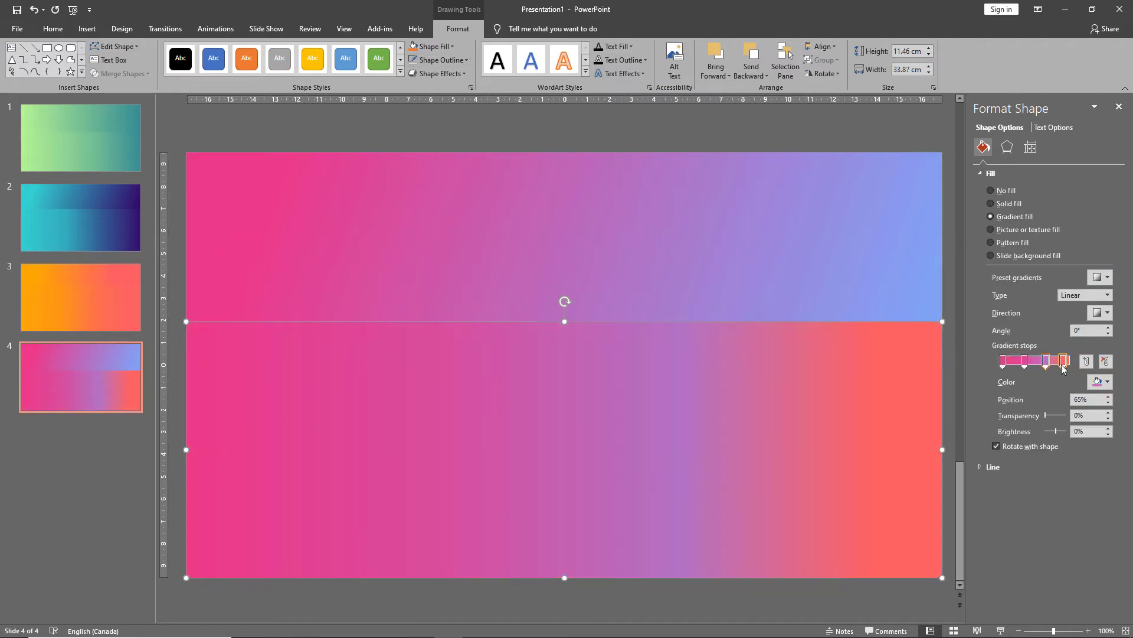
# Set the last gradient stop's colour by eyedropper-sampling the light blue at the top gradient's right end.
pyautogui.click(1064, 363)
pyautogui.click(1105, 382)
pyautogui.click(1061, 521)
pyautogui.click(937, 240)
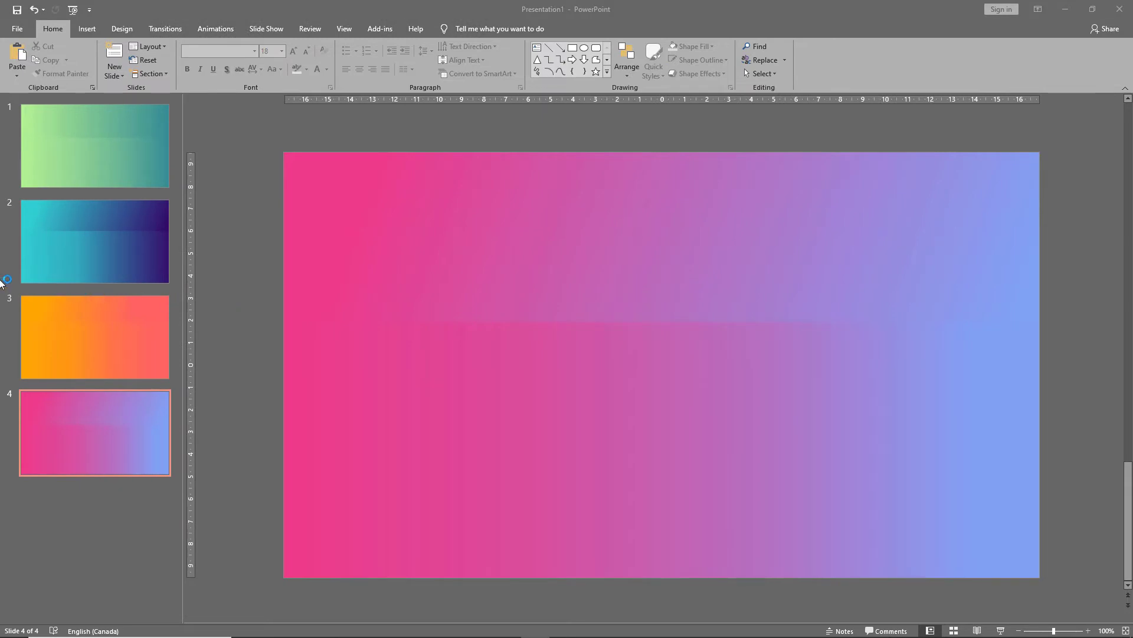
# Add a new blank slide after slide 4.
pyautogui.click(54, 161)
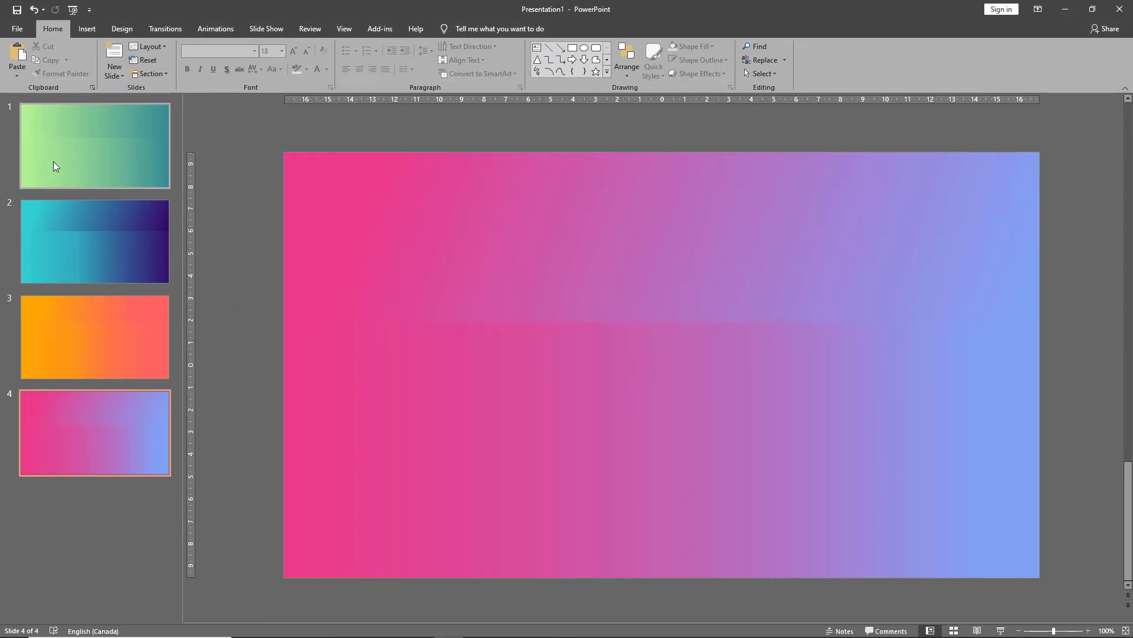
pyautogui.click(54, 161)
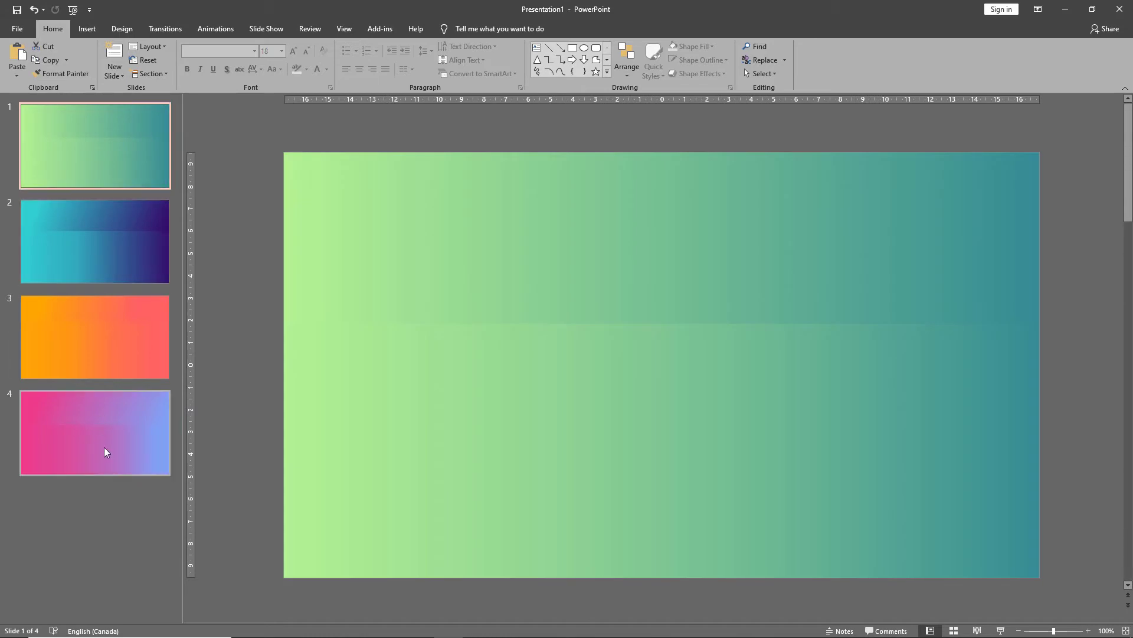
pyautogui.click(104, 448)
pyautogui.rightClick(105, 447)
pyautogui.click(154, 310)
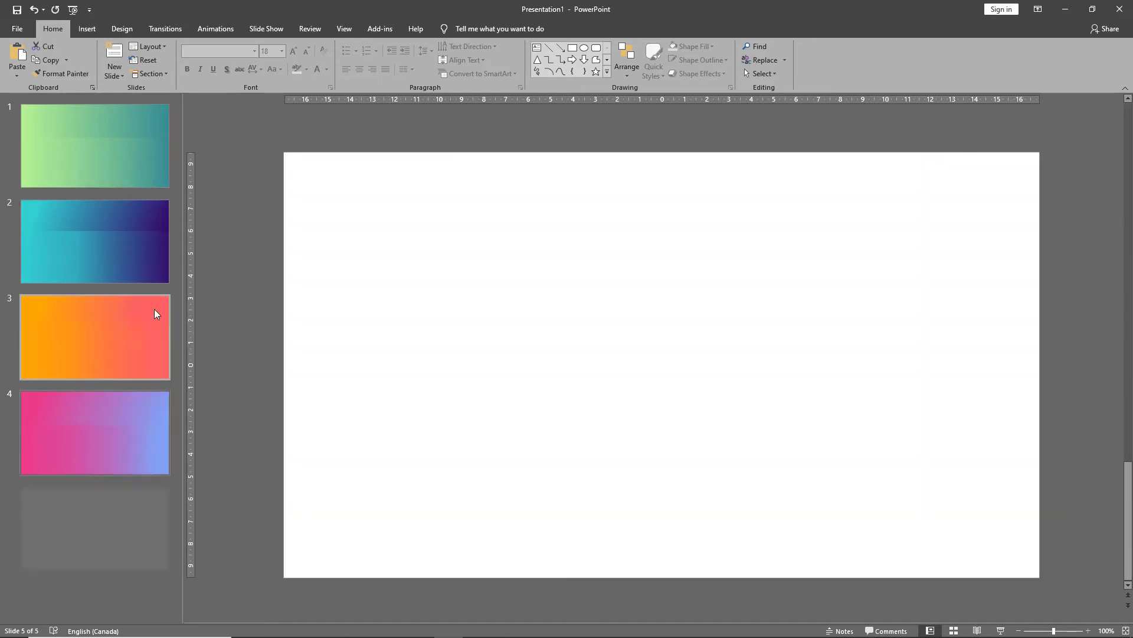
# Copy slide 1's lower gradient rectangle onto slide 5 and resize it to fill the slide's top-left quarter.
pyautogui.click(112, 181)
pyautogui.click(390, 435)
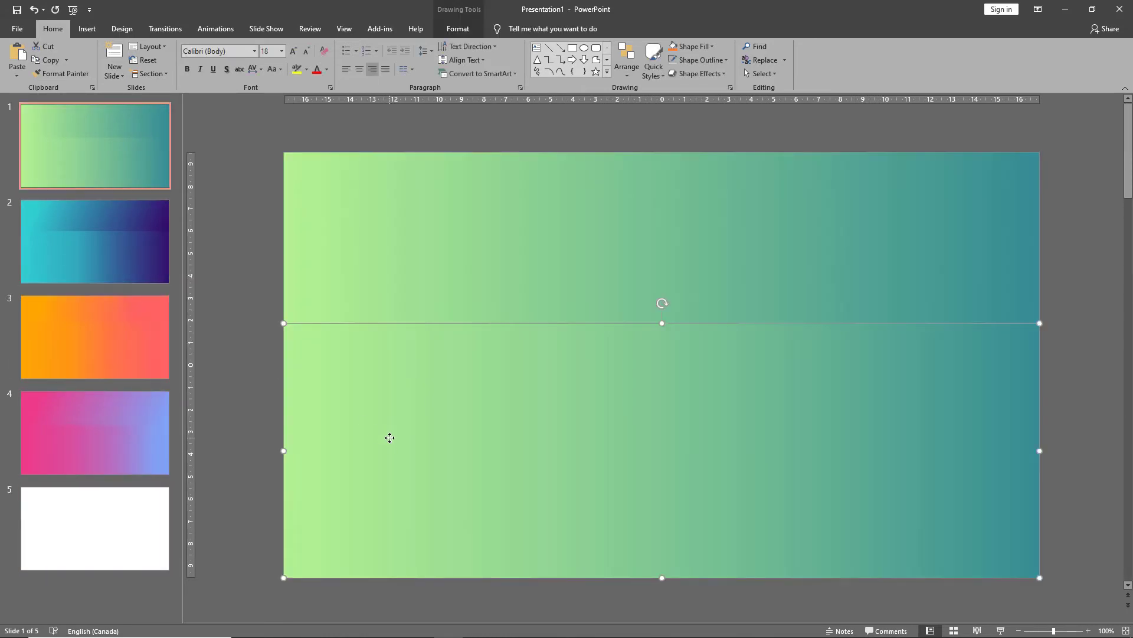
pyautogui.click(133, 544)
pyautogui.hotkey('ctrl', 'v')
pyautogui.moveTo(663, 324); pyautogui.dragTo(662, 153)
pyautogui.moveTo(1041, 576); pyautogui.dragTo(662, 365)
# Copy slide 2's lower gradient rectangle onto slide 5 and resize it to fill the top-right quarter.
pyautogui.click(577, 448)
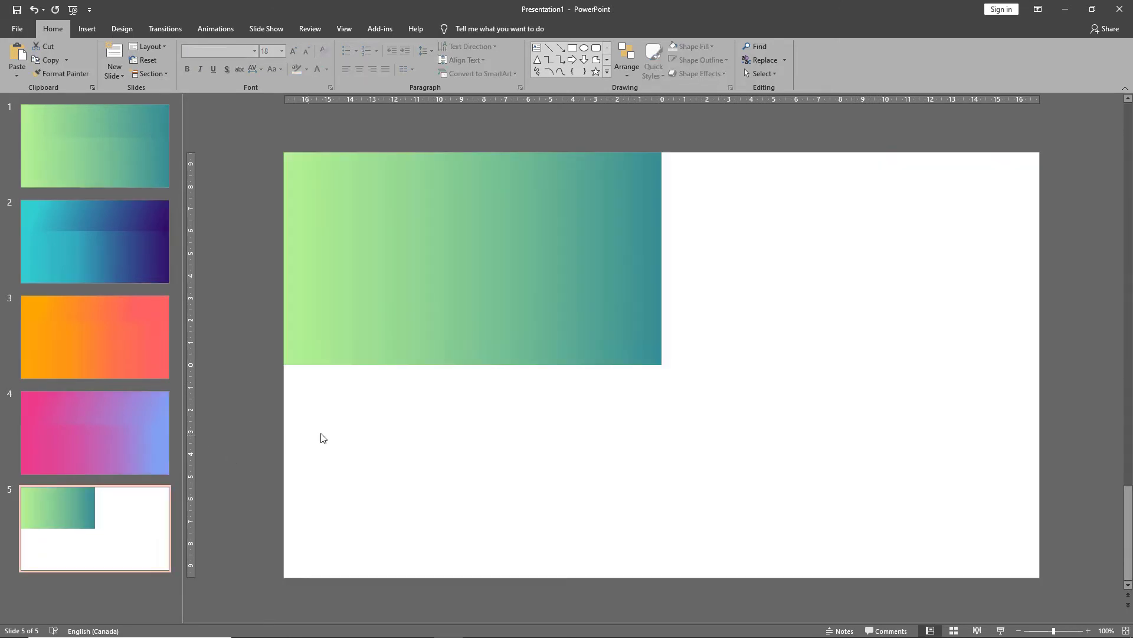
pyautogui.hotkey('ctrl', 'v')
pyautogui.moveTo(661, 307); pyautogui.dragTo(662, 152)
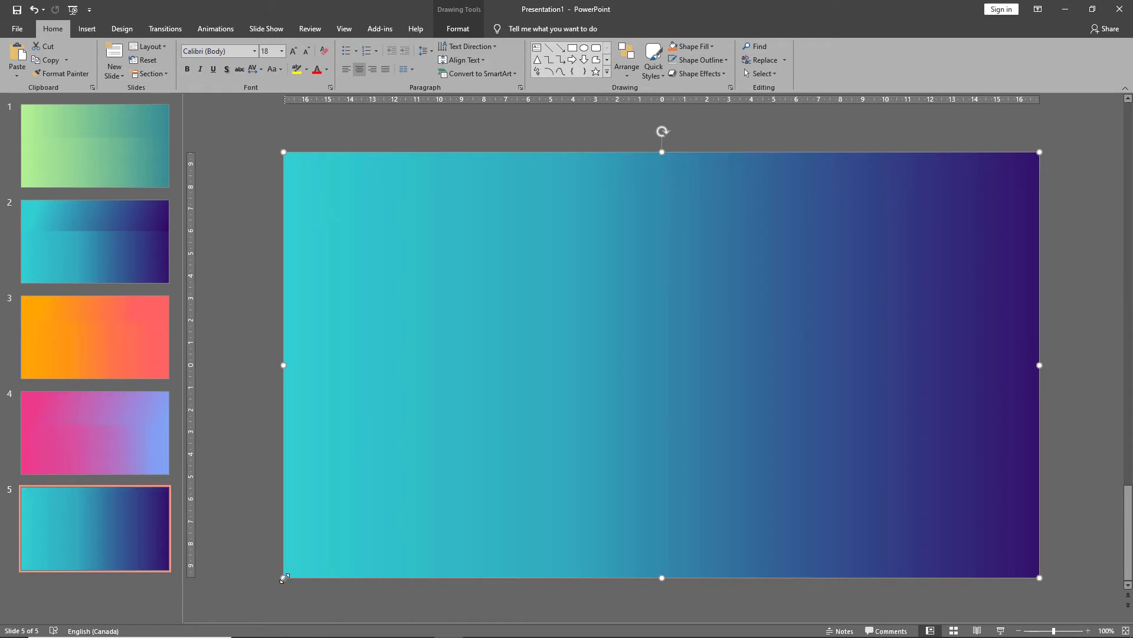
pyautogui.moveTo(284, 576); pyautogui.dragTo(662, 365)
# Copy slide 3's orange gradient rectangle onto slide 5 and resize it to fill the bottom-left quarter.
pyautogui.click(152, 367)
pyautogui.click(426, 495)
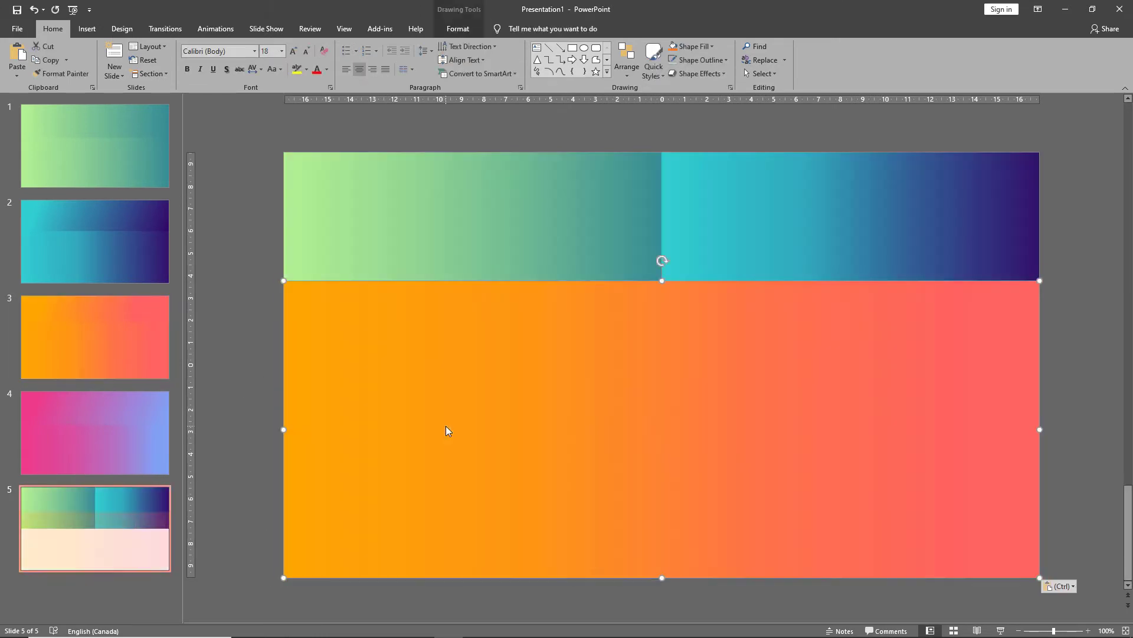
pyautogui.moveTo(660, 282); pyautogui.dragTo(662, 152)
pyautogui.moveTo(1039, 153); pyautogui.dragTo(662, 364)
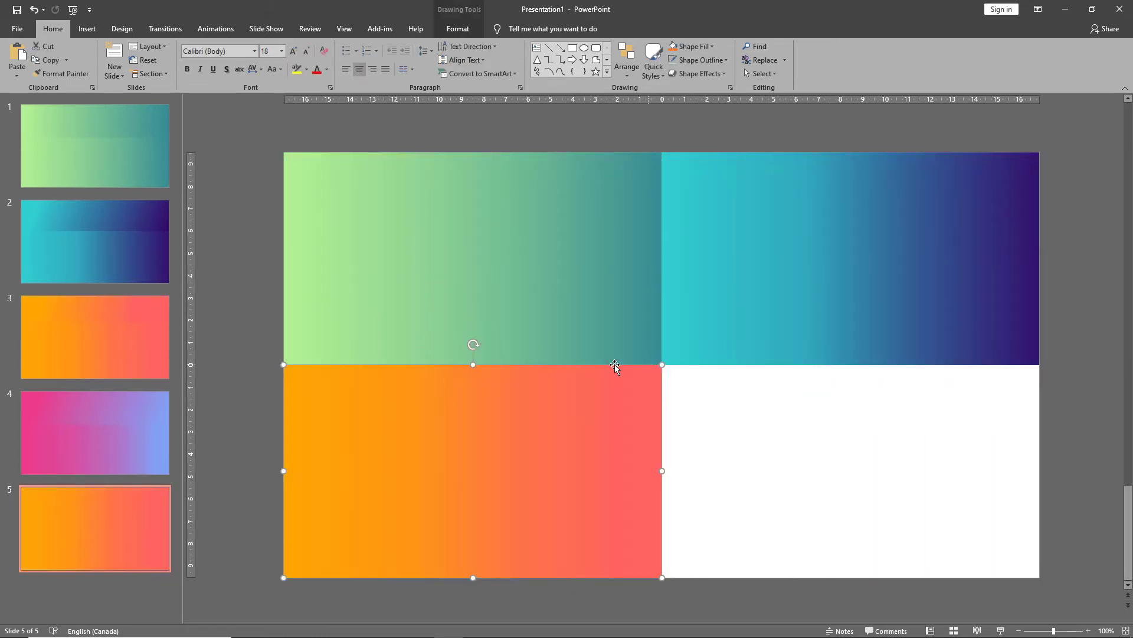
# Copy slide 4's pink-to-blue gradient rectangle onto slide 5 and resize it to fill the bottom-right quarter.
pyautogui.click(149, 436)
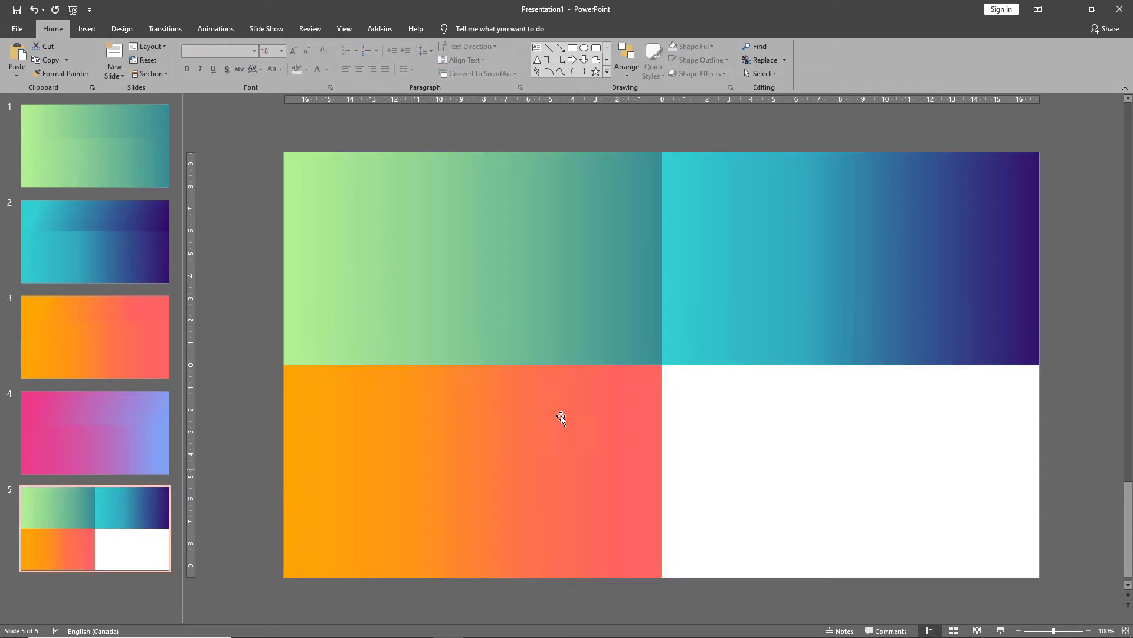
pyautogui.hotkey('ctrl', 'v')
pyautogui.moveTo(663, 323); pyautogui.dragTo(662, 153)
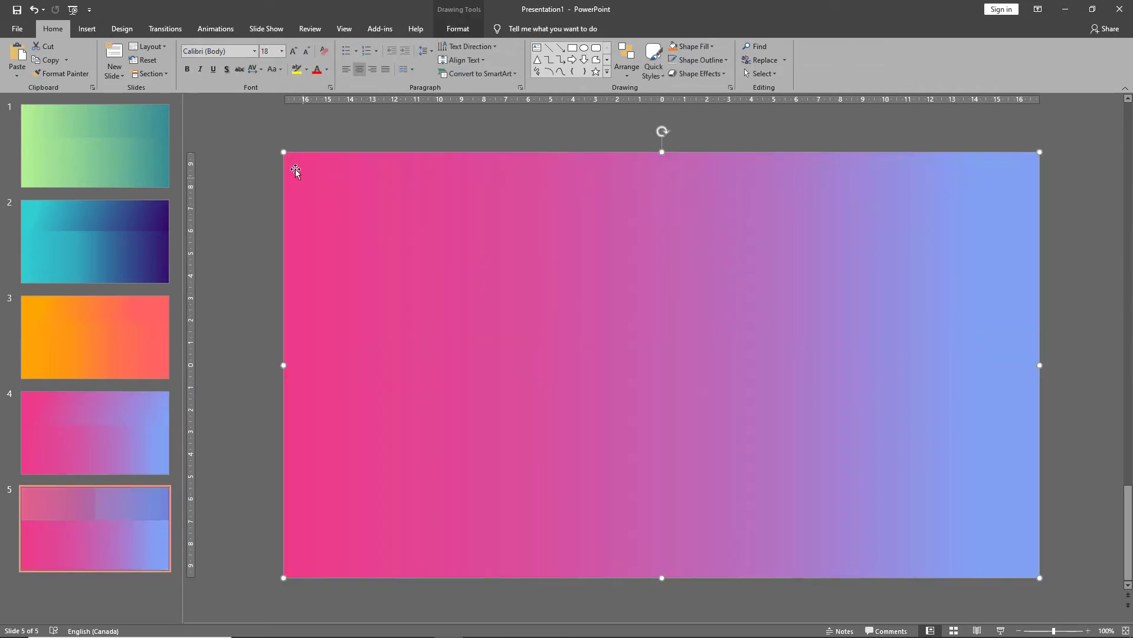
pyautogui.moveTo(284, 152); pyautogui.dragTo(638, 406)
pyautogui.click(258, 364)
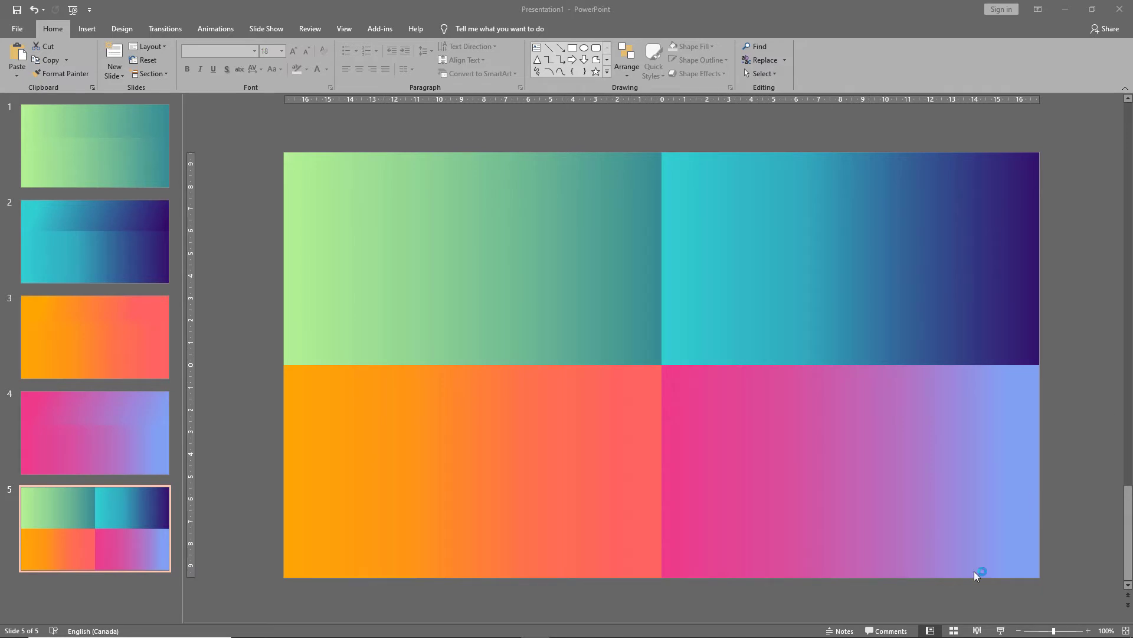
# Preview the four-gradient slide in slide show and exit.
pyautogui.click(1002, 631)
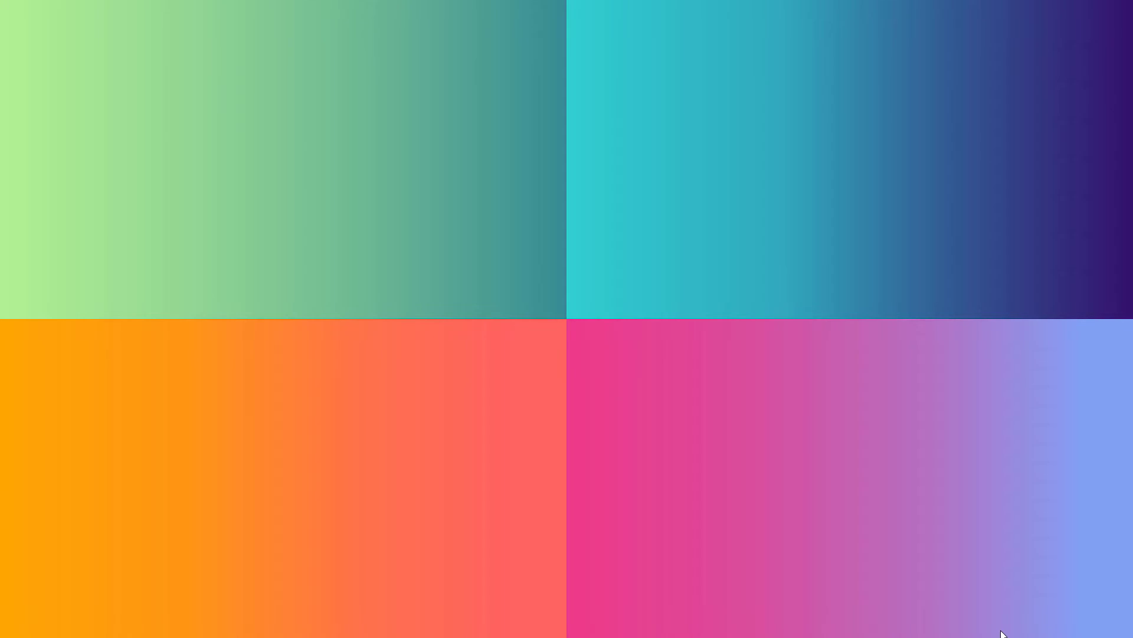
pyautogui.press('Escape')
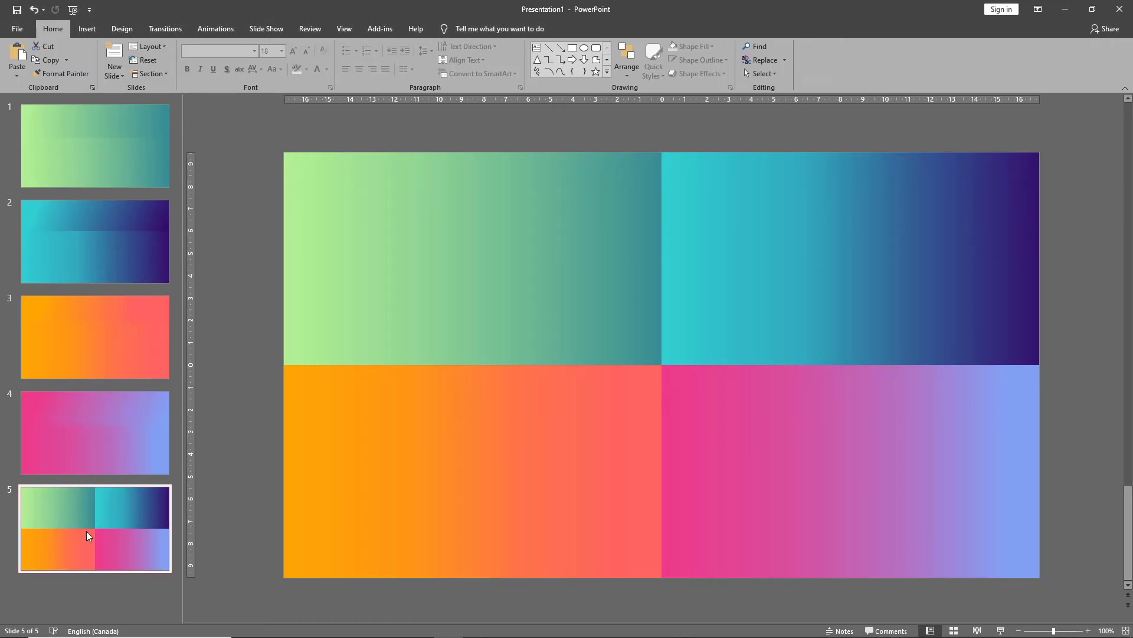
# Add a new blank slide after slide 5.
pyautogui.rightClick(72, 586)
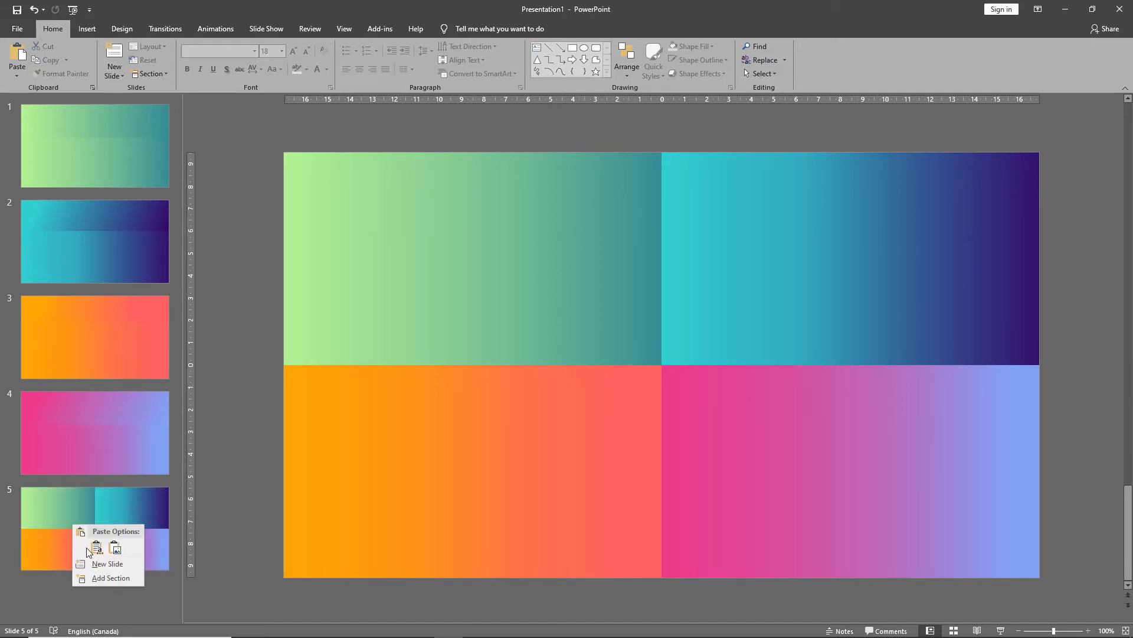
pyautogui.click(97, 565)
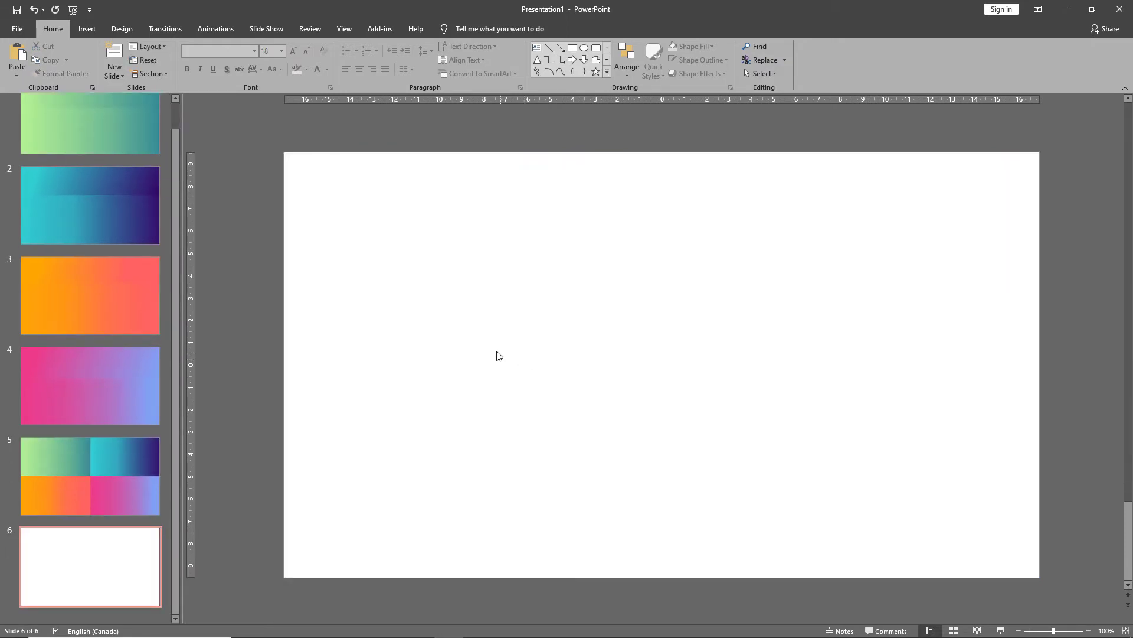
pyautogui.hotkey('alt', 'Tab')
pyautogui.hotkey('alt', 'Tab')
pyautogui.hotkey('alt', 'Tab')
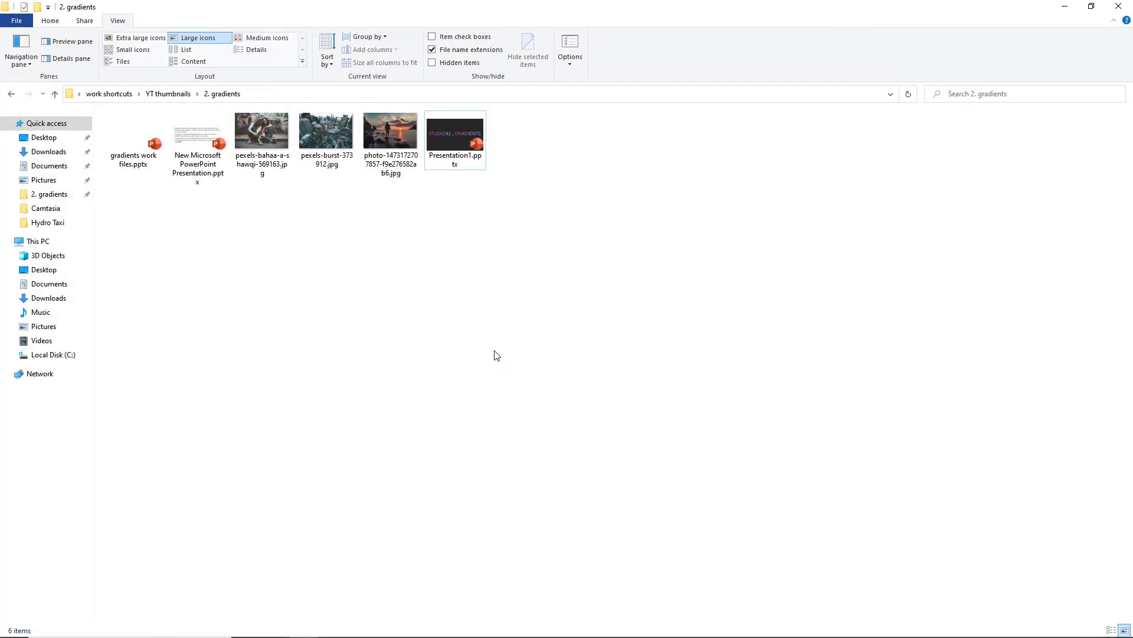
pyautogui.click(394, 145)
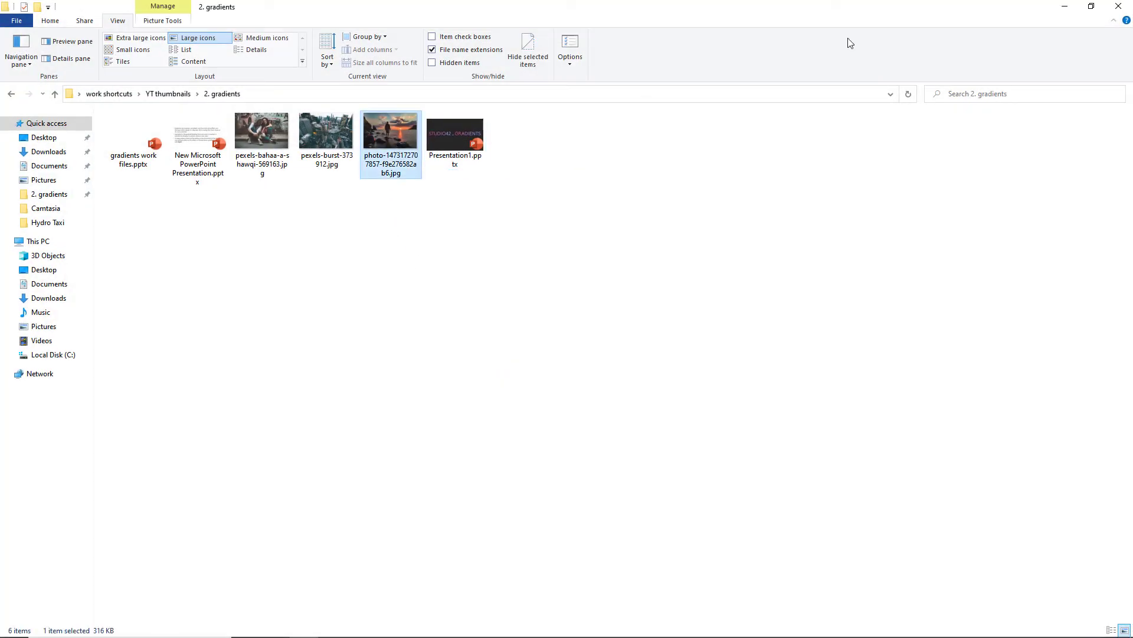
pyautogui.click(1065, 7)
pyautogui.rightClick(577, 235)
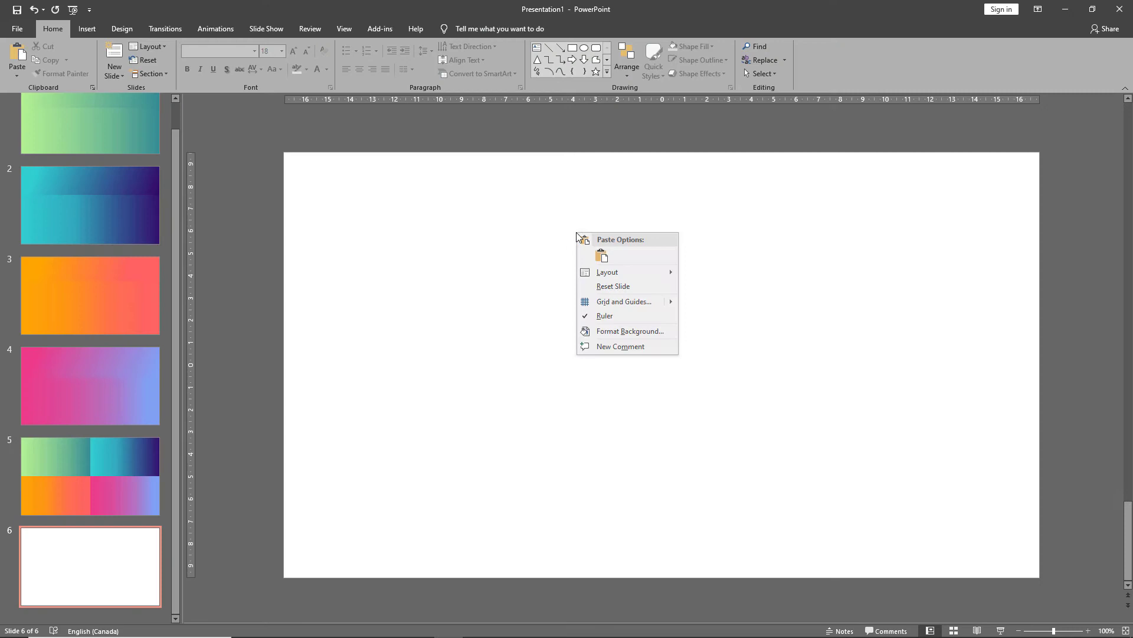
pyautogui.click(601, 256)
# Enlarge the photo from its corner so it spans the slide's full width of 33.87 cm.
pyautogui.scroll(-2, 575, 264)
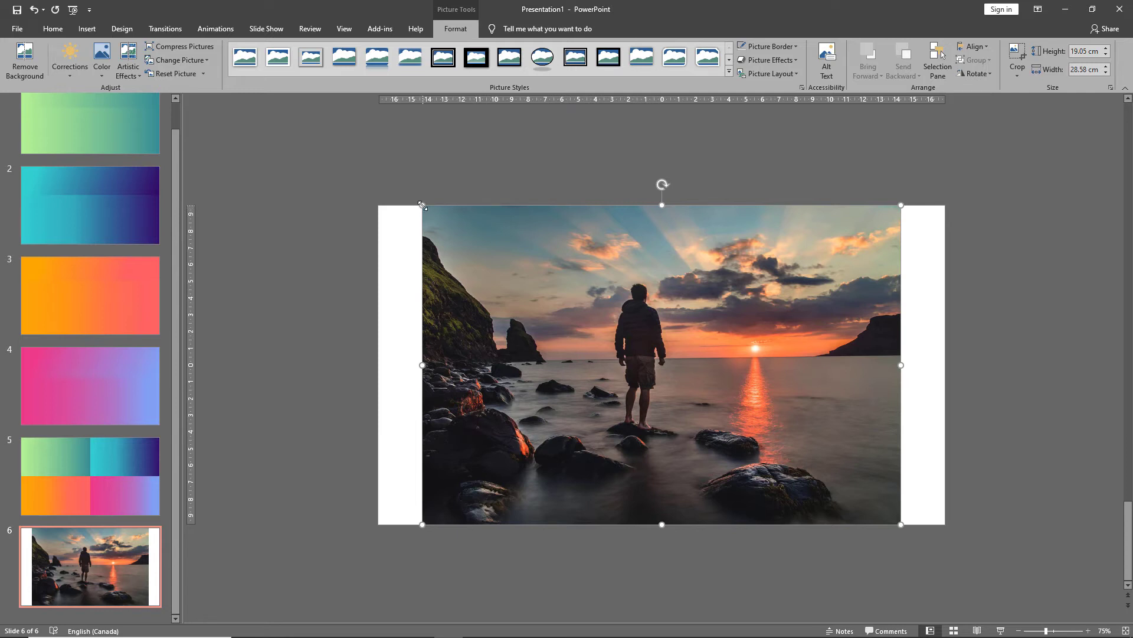
pyautogui.moveTo(421, 207); pyautogui.dragTo(381, 189)
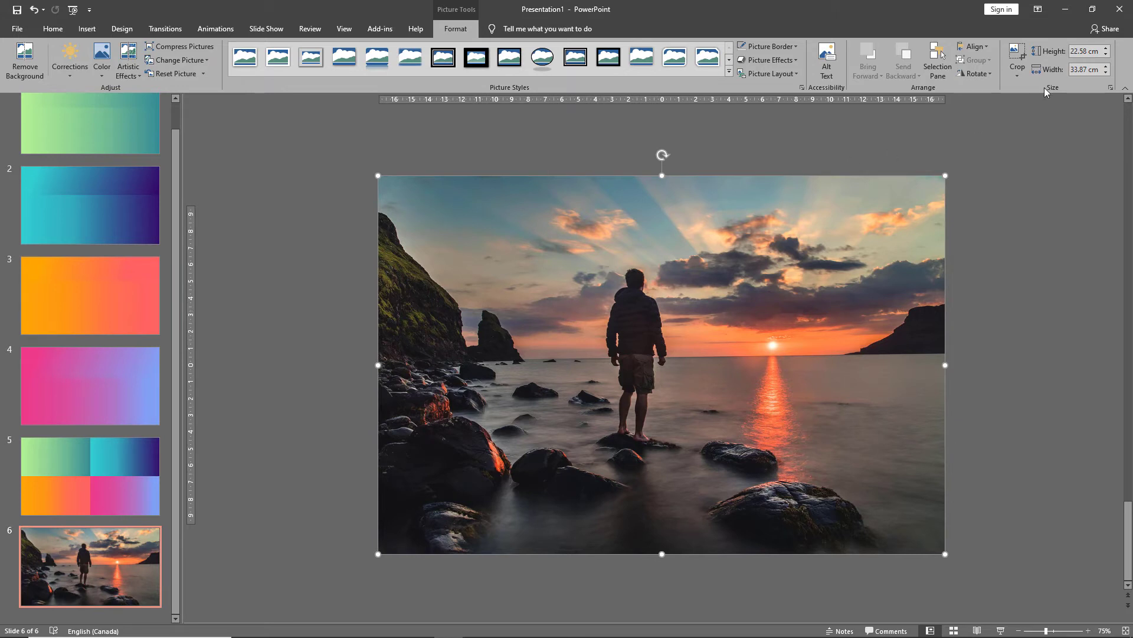
# Crop the photo's top and bottom edges to match the slide's height.
pyautogui.click(1017, 56)
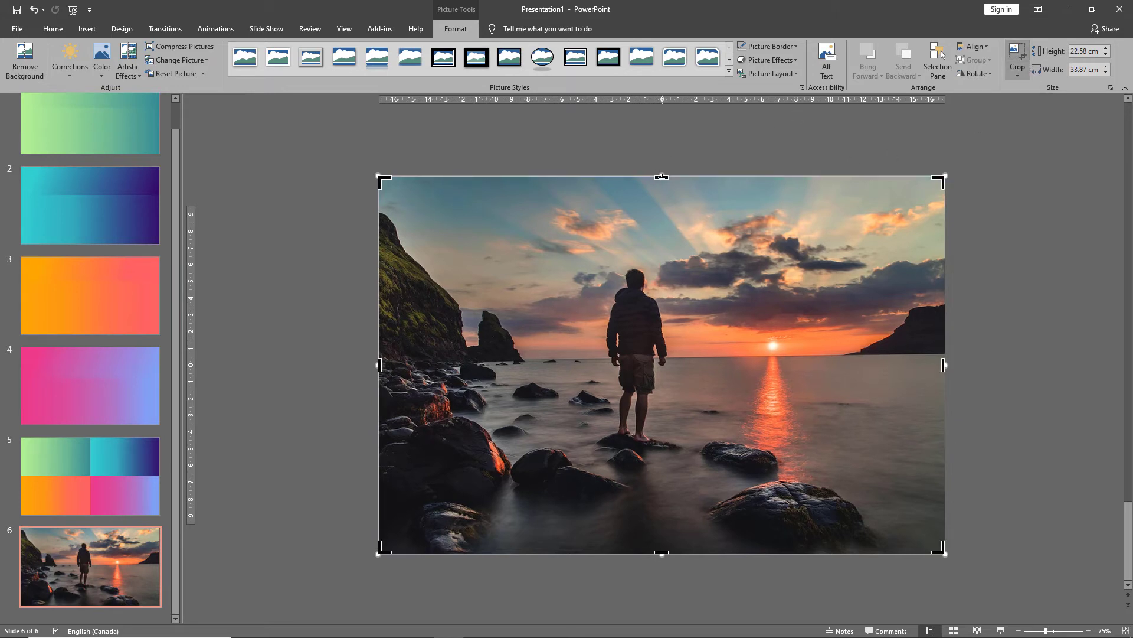
pyautogui.moveTo(661, 176); pyautogui.dragTo(650, 206)
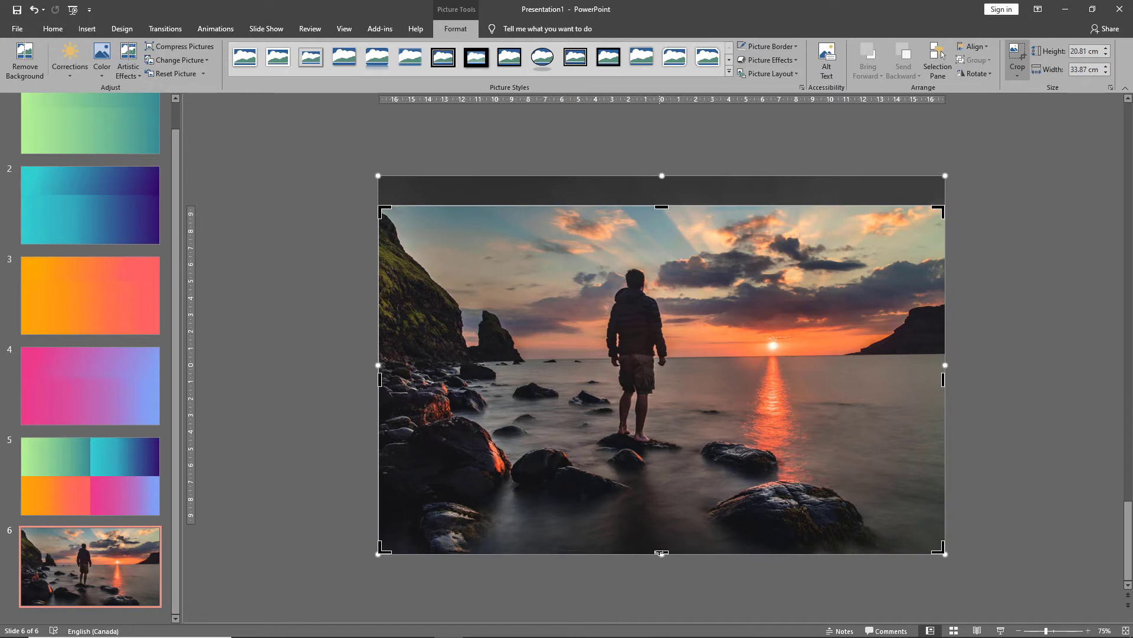
pyautogui.moveTo(661, 553); pyautogui.dragTo(661, 523)
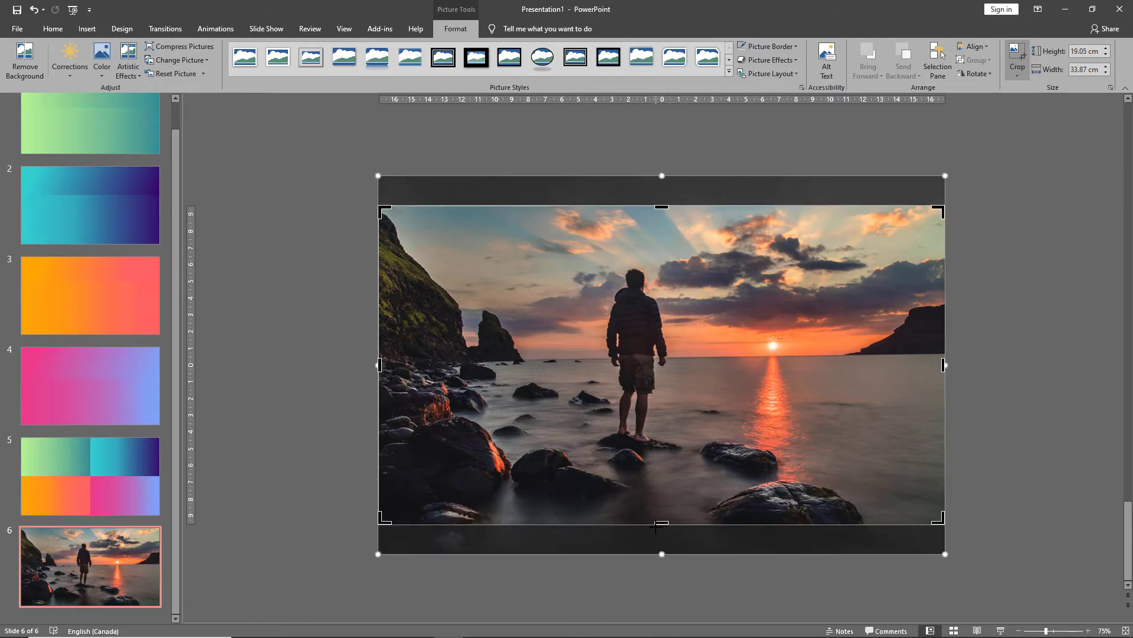
pyautogui.click(287, 406)
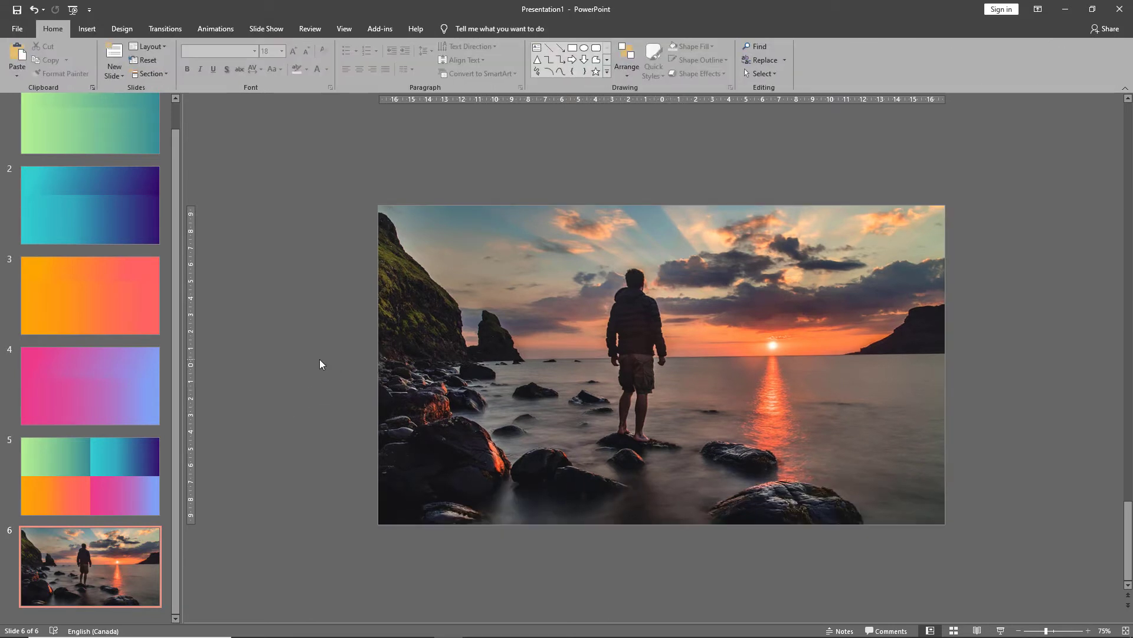
# Copy slide 5's orange gradient rectangle and paste it onto slide 6 over the photo.
pyautogui.scroll(2, 97, 353)
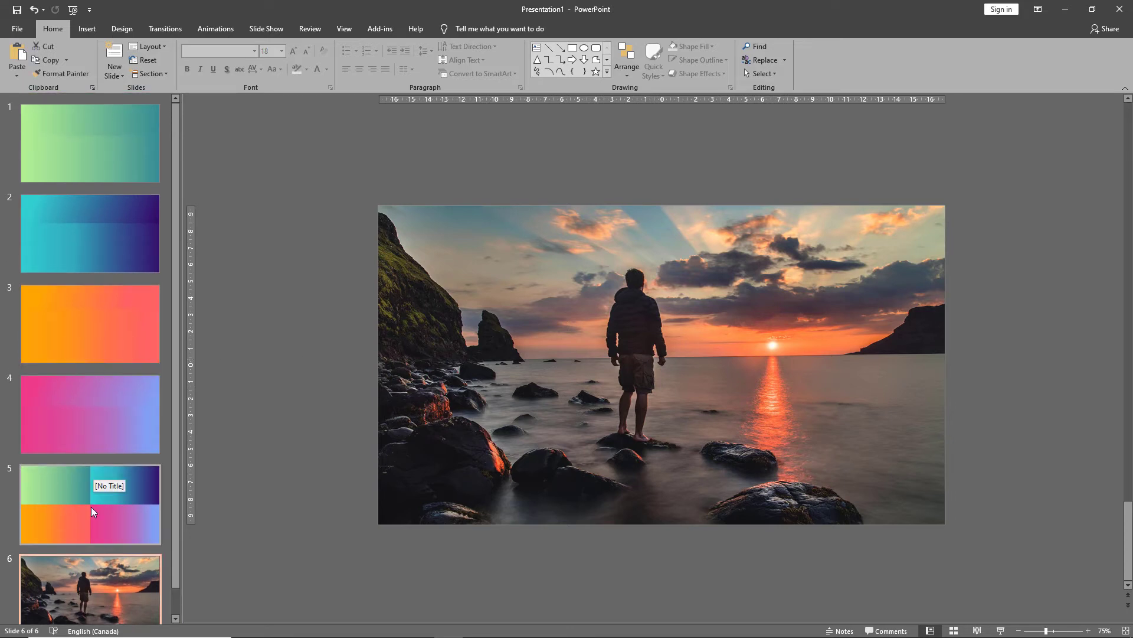
pyautogui.click(91, 508)
pyautogui.click(531, 432)
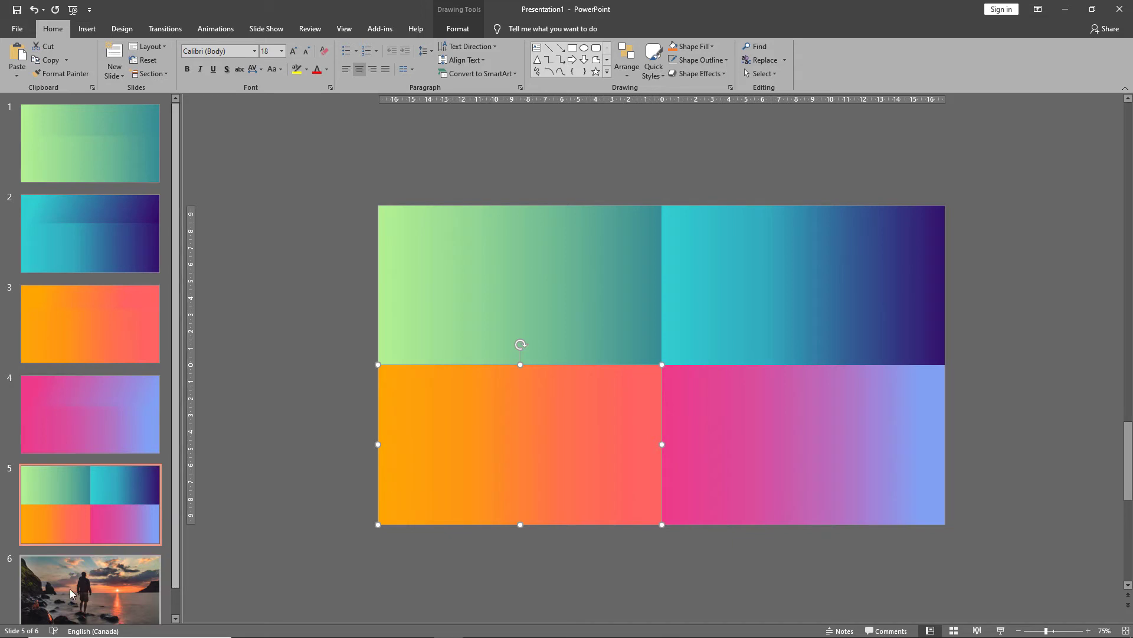
pyautogui.scroll(-1, 318, 383)
pyautogui.hotkey('ctrl', 'v')
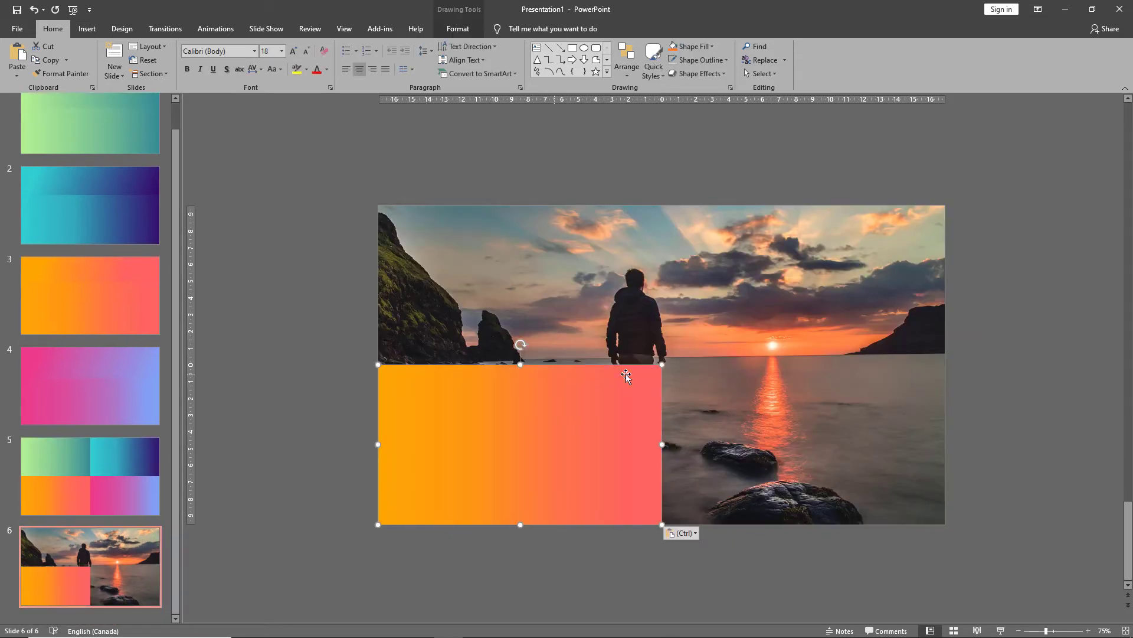
# Enlarge the pasted gradient rectangle to cover the whole slide and open its shape formatting options.
pyautogui.moveTo(659, 368); pyautogui.dragTo(945, 205)
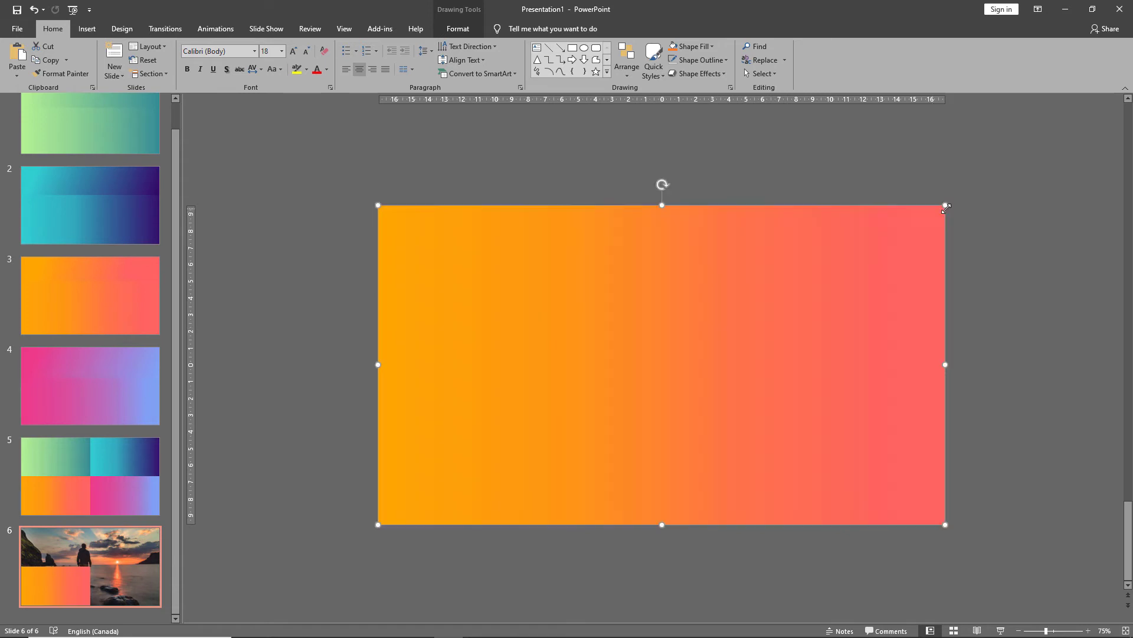
pyautogui.rightClick(614, 338)
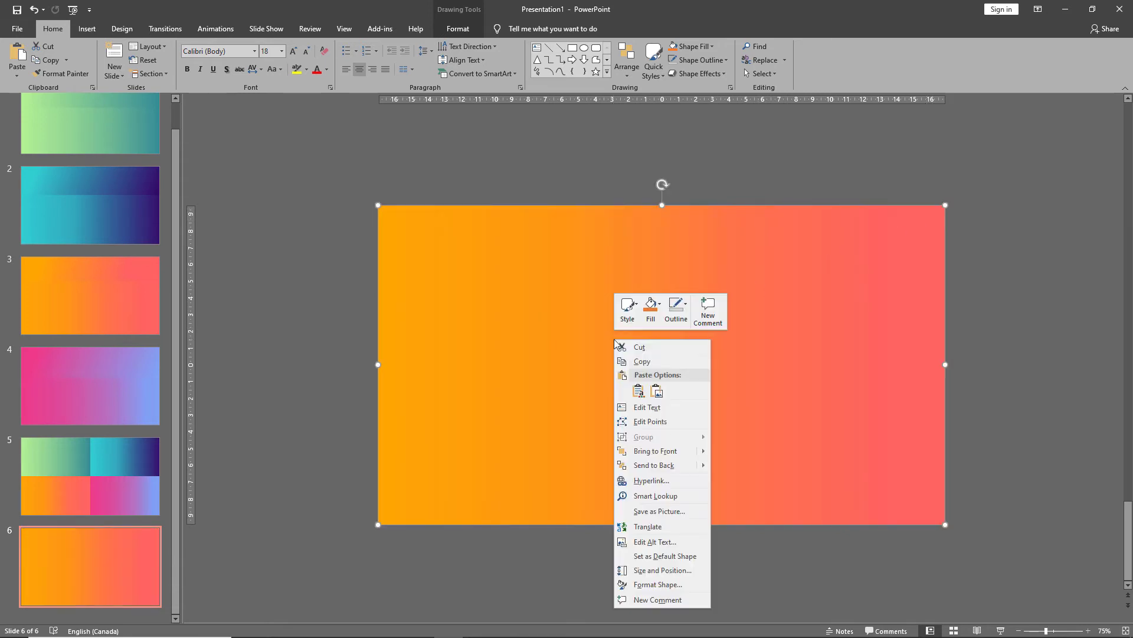
pyautogui.click(674, 587)
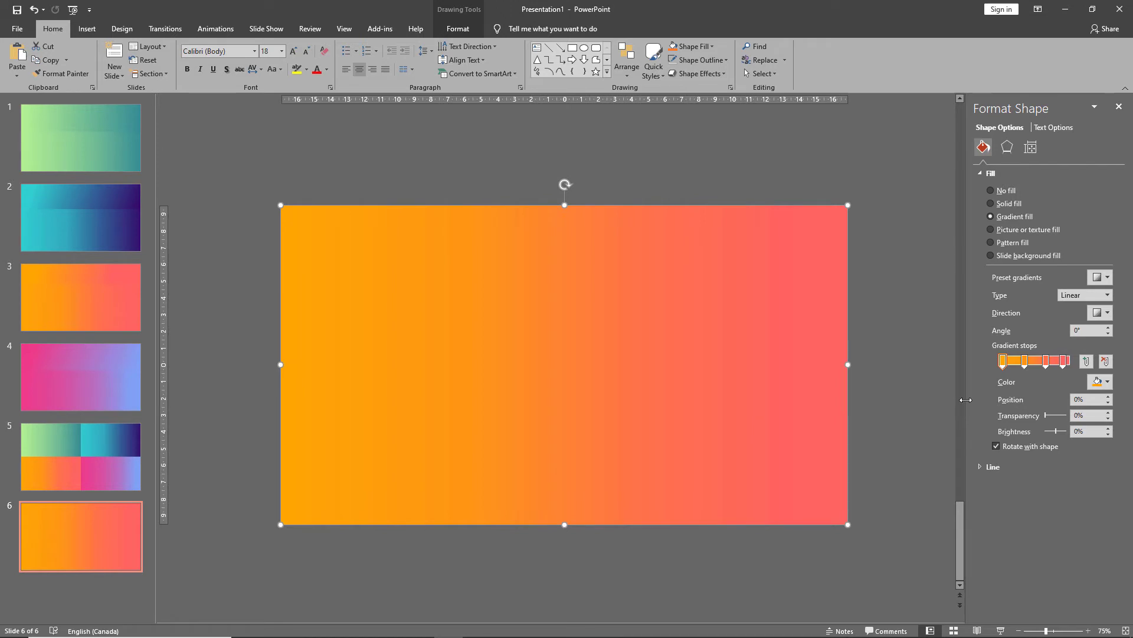
# Raise the transparency of the two middle gradient stops to about 50%.
pyautogui.click(1025, 362)
pyautogui.moveTo(1045, 418); pyautogui.dragTo(1055, 424)
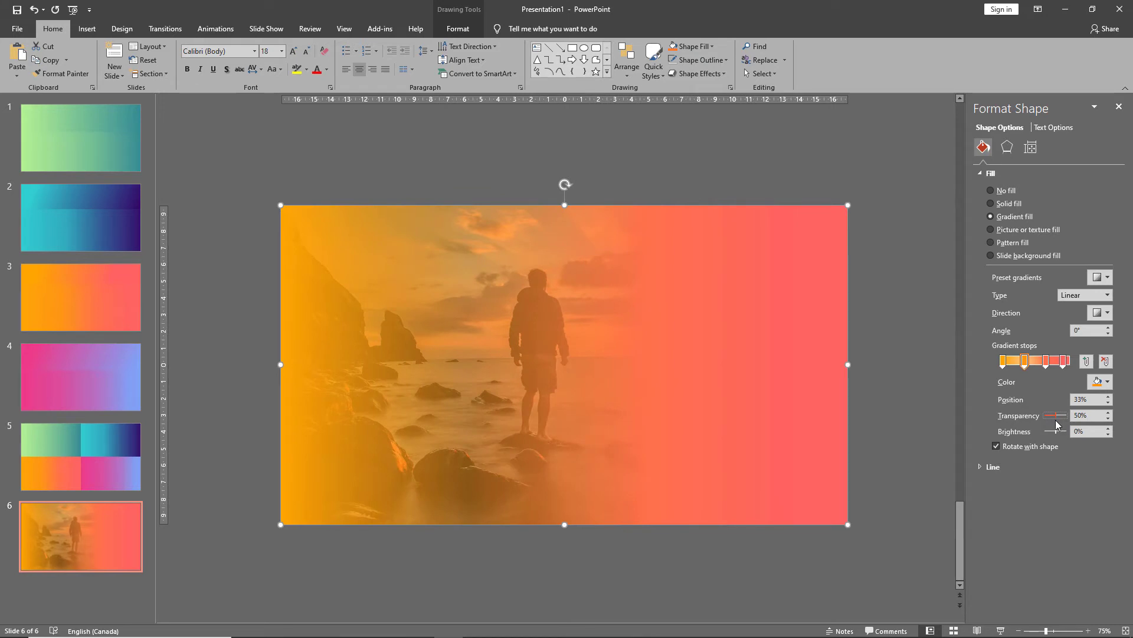
pyautogui.click(1046, 362)
pyautogui.moveTo(1045, 420); pyautogui.dragTo(1055, 421)
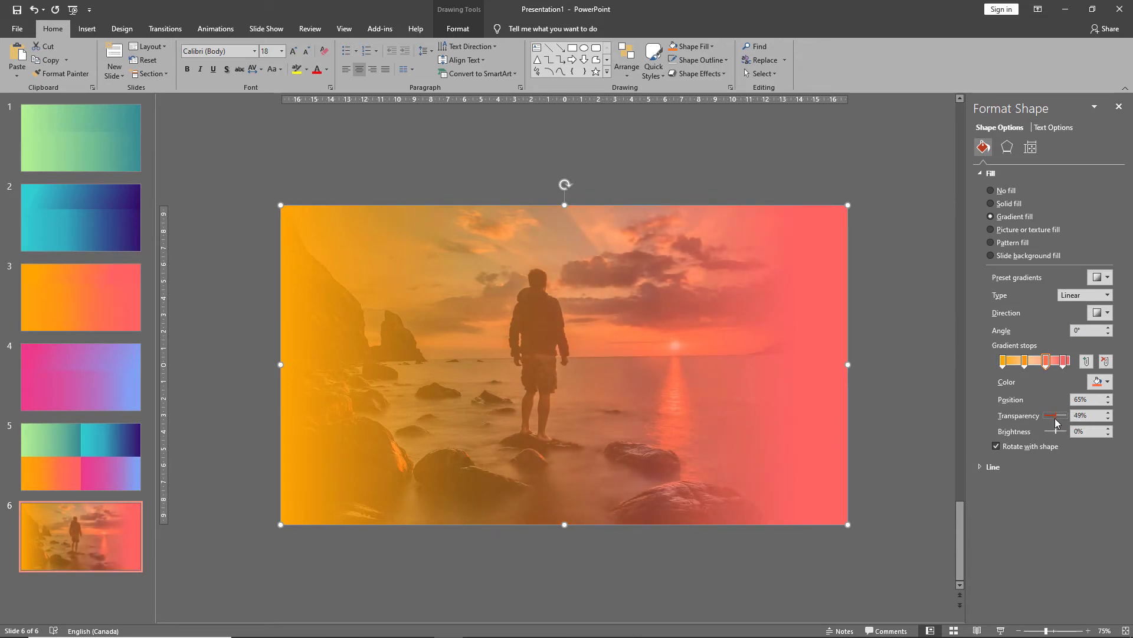
pyautogui.moveTo(1055, 419); pyautogui.dragTo(1056, 419)
pyautogui.click(888, 375)
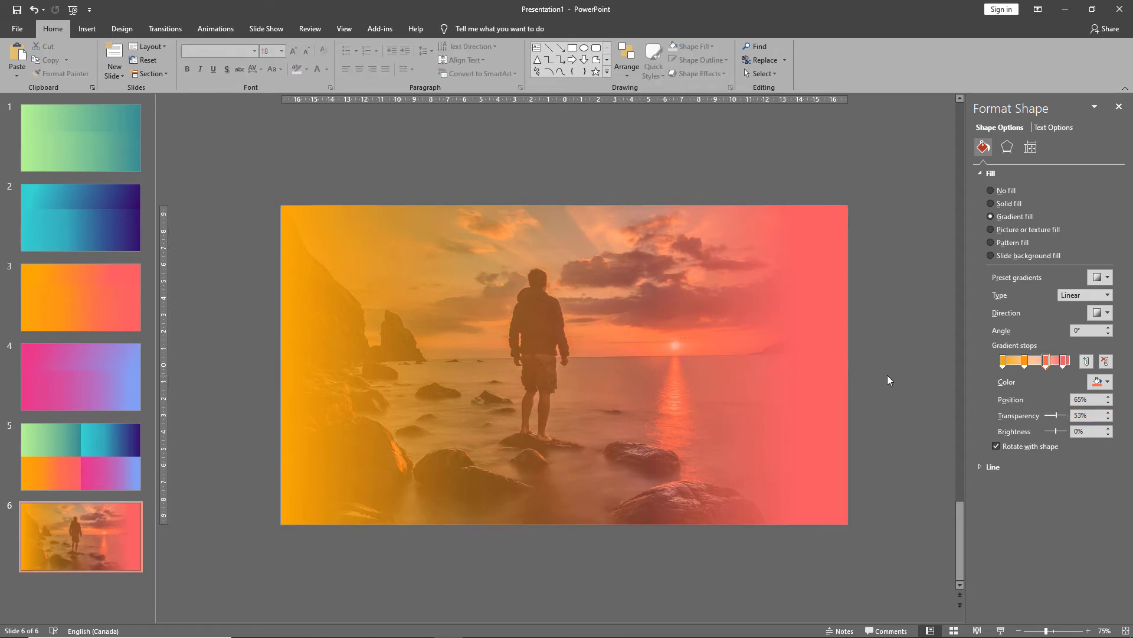
# Fine-tune the gradient stop positions and the transparency of the 33% stop.
pyautogui.click(542, 361)
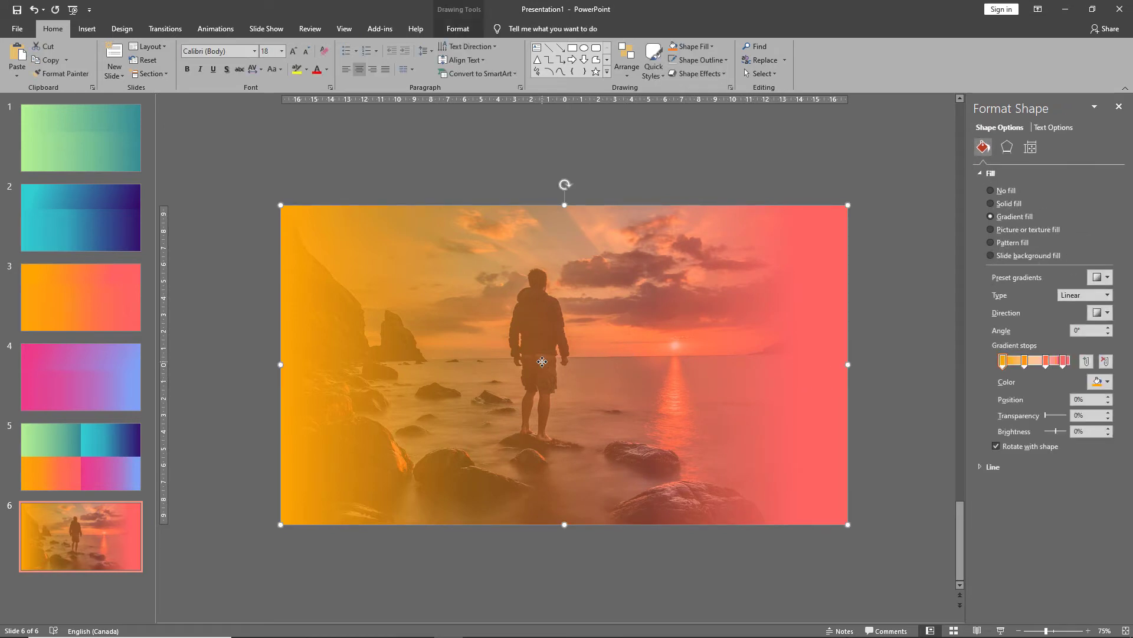
pyautogui.click(1066, 363)
pyautogui.moveTo(1066, 363); pyautogui.dragTo(1062, 364)
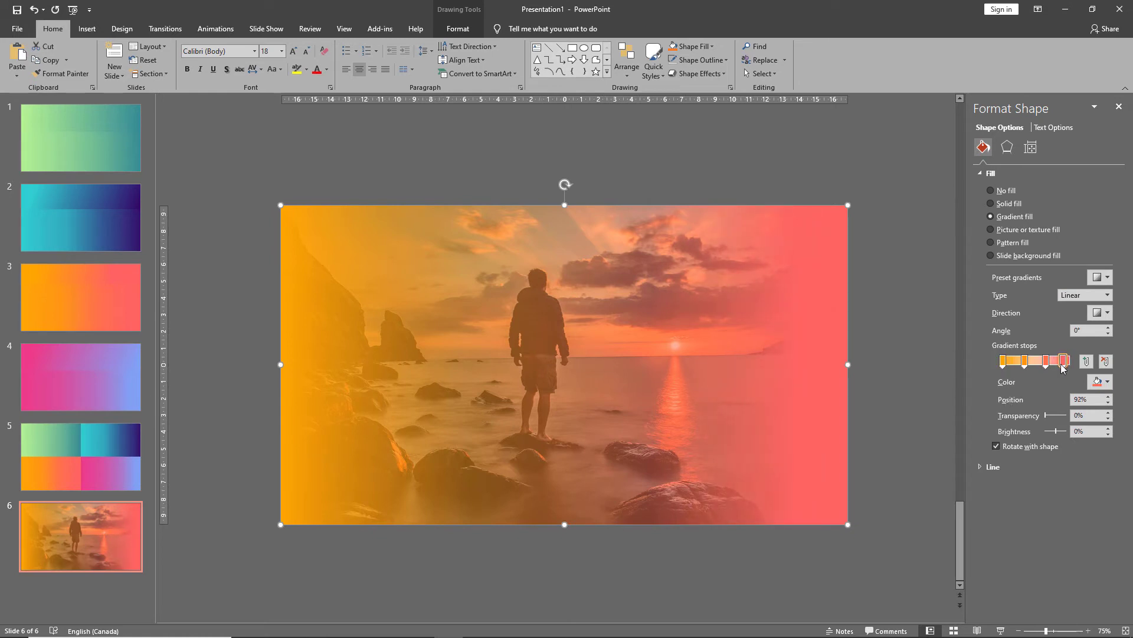
pyautogui.click(1006, 365)
pyautogui.click(1025, 361)
pyautogui.moveTo(1046, 416); pyautogui.dragTo(1055, 421)
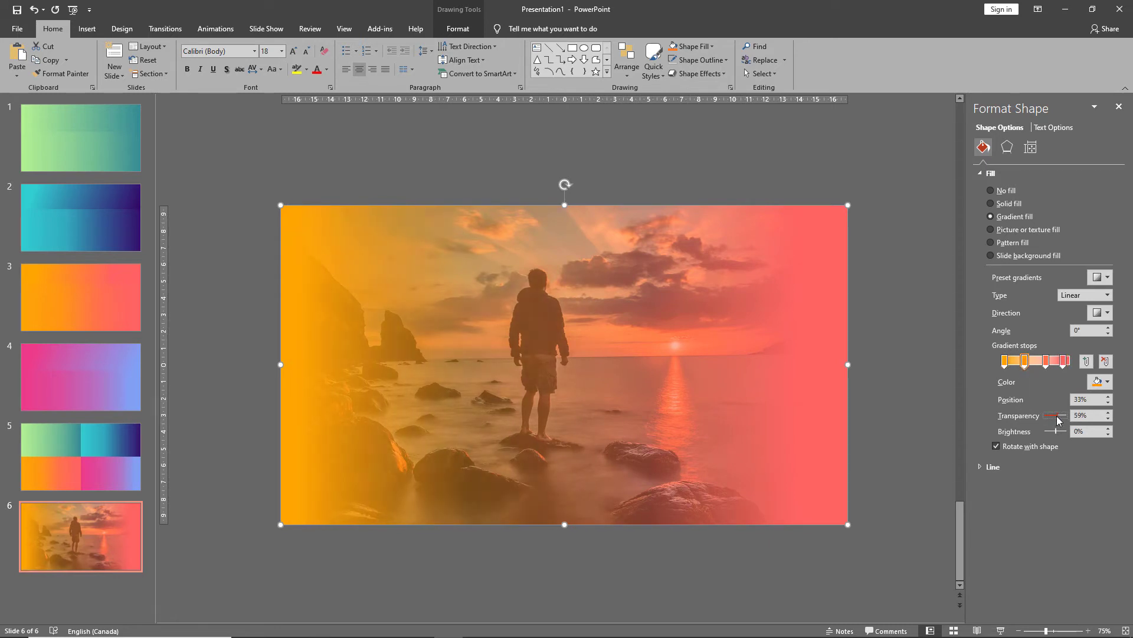
pyautogui.moveTo(1060, 420); pyautogui.dragTo(1050, 420)
pyautogui.click(907, 365)
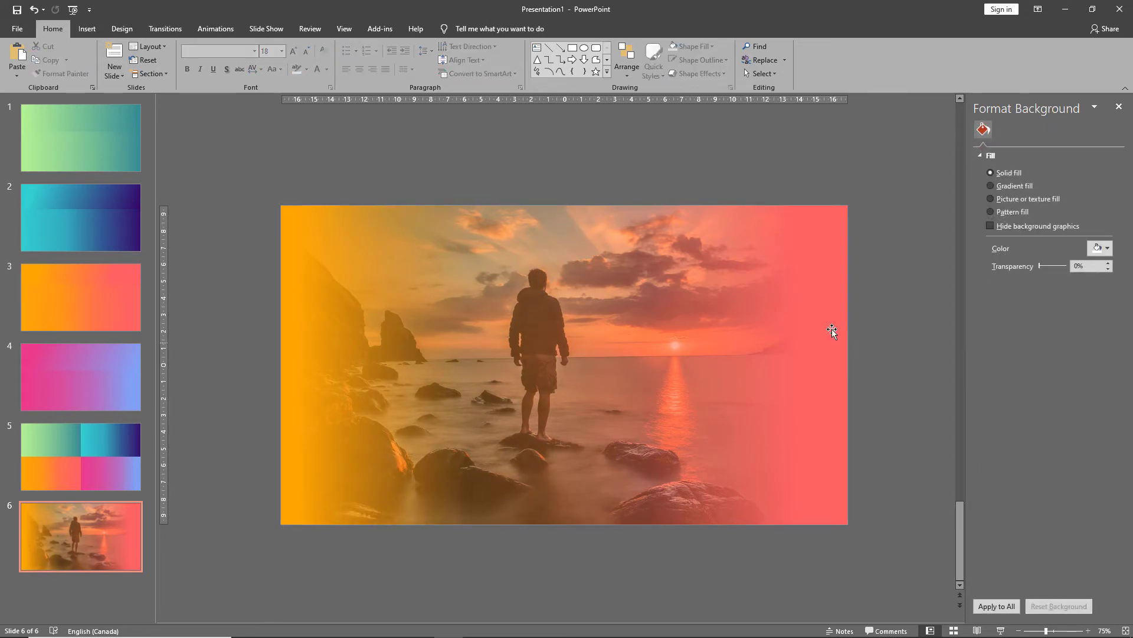
# Insert a text box beside the slide and enter the word EXPLORE.
pyautogui.click(804, 298)
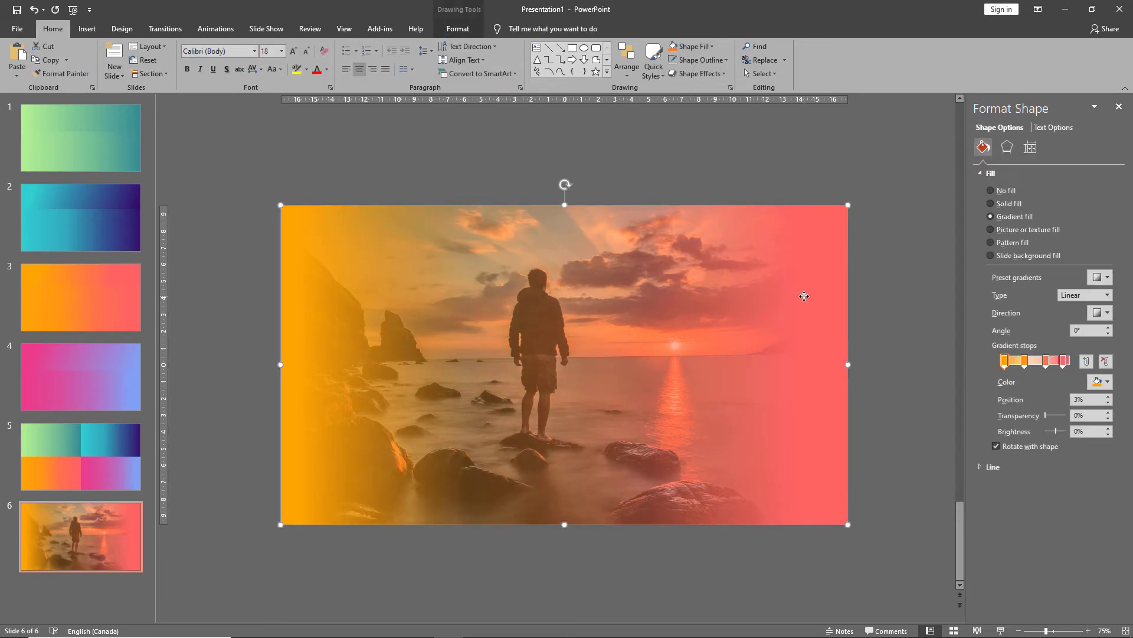
pyautogui.click(900, 327)
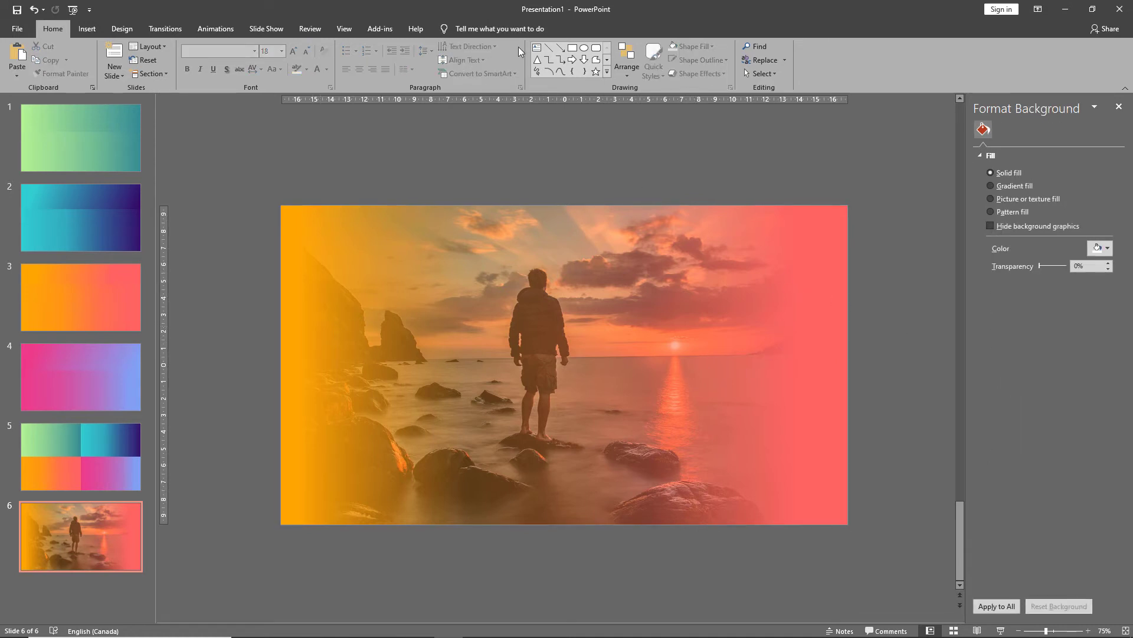
pyautogui.click(537, 48)
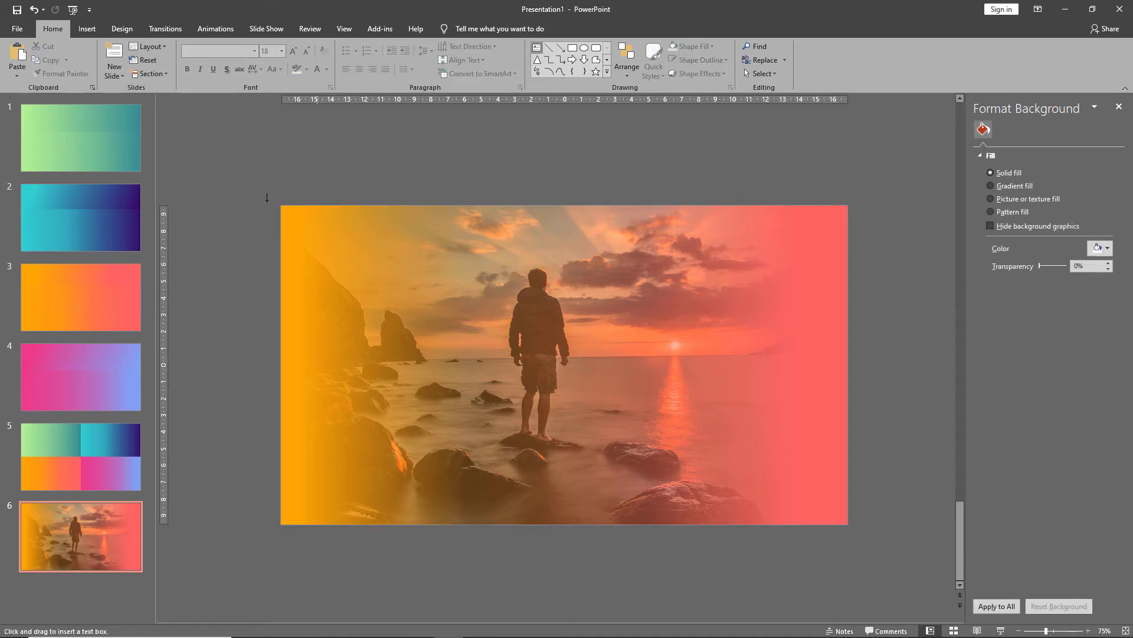
pyautogui.click(236, 358)
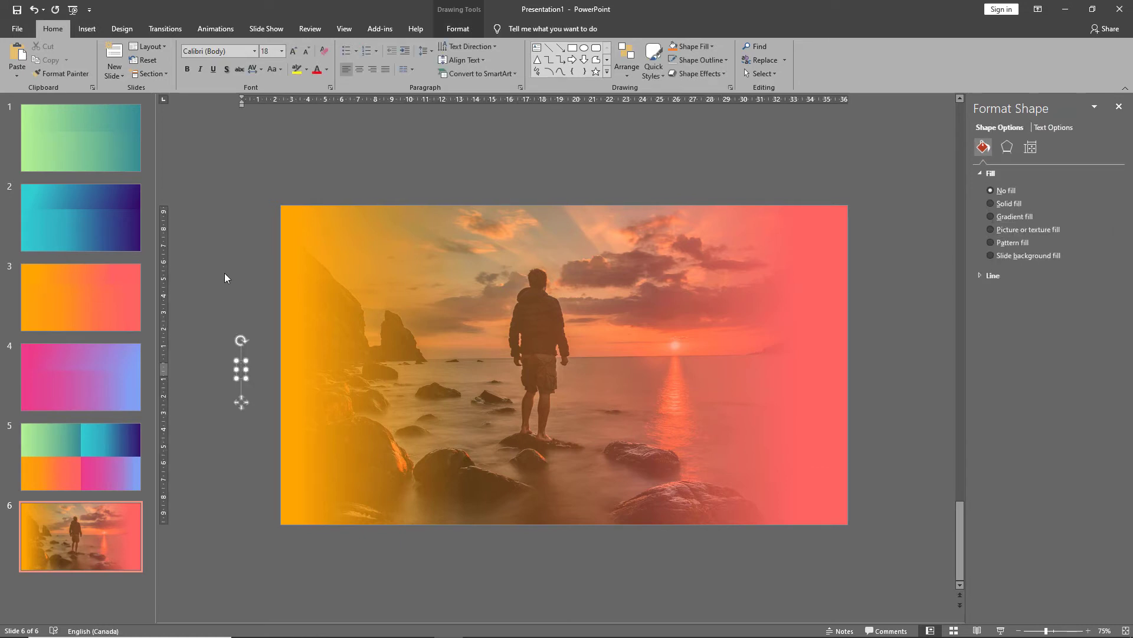
pyautogui.write('EXP')
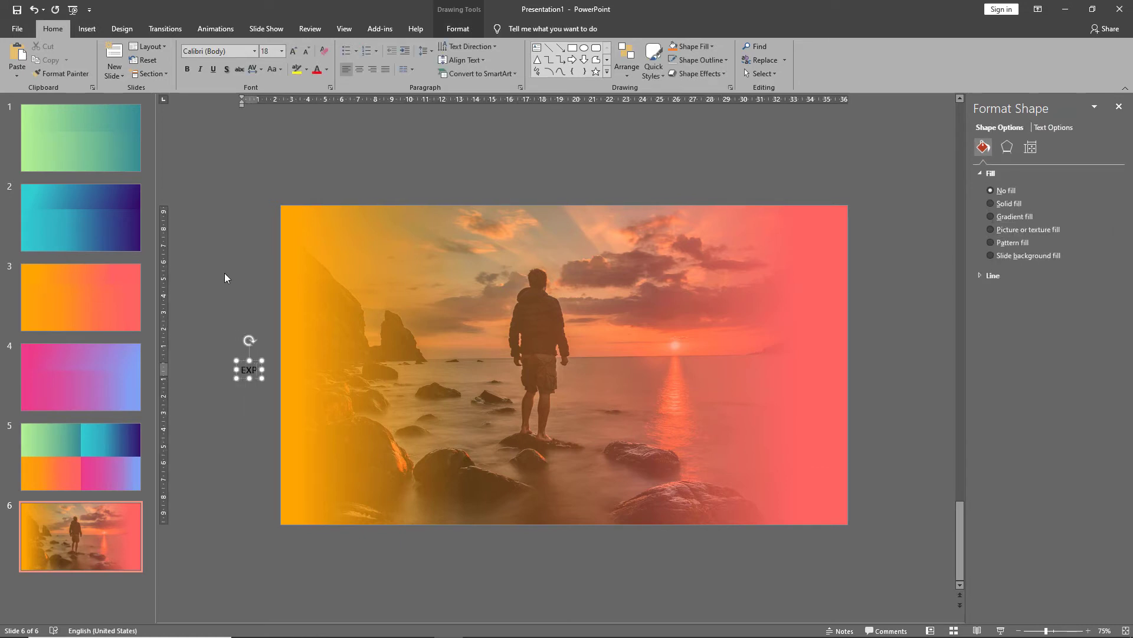
pyautogui.write('LORE')
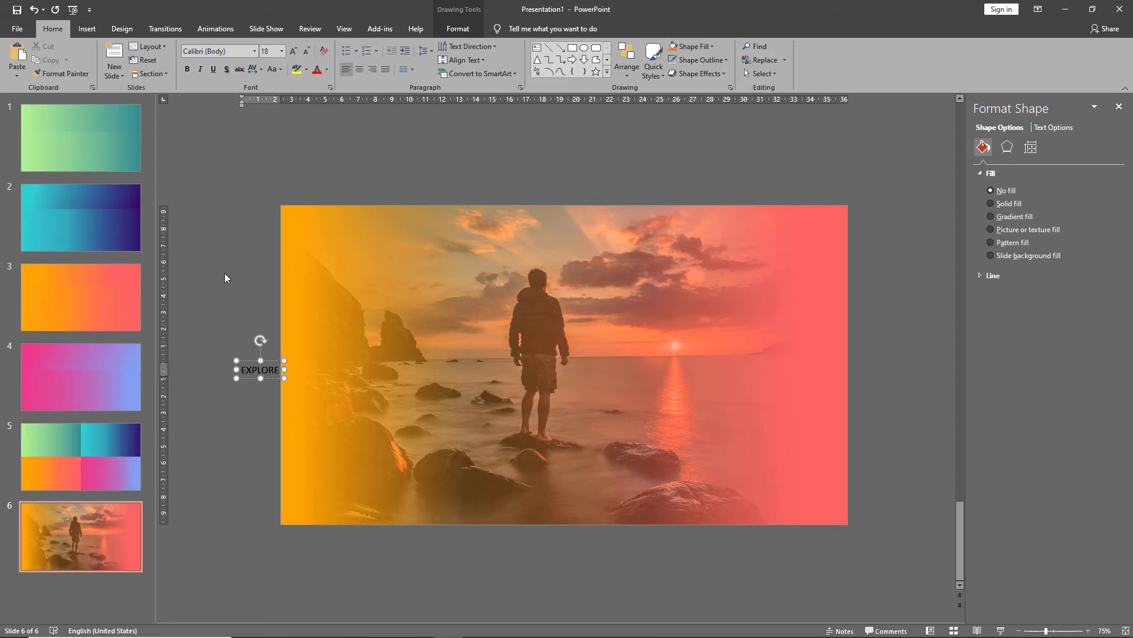
# Set the EXPLORE text box's font to Montserrat Black.
pyautogui.click(244, 378)
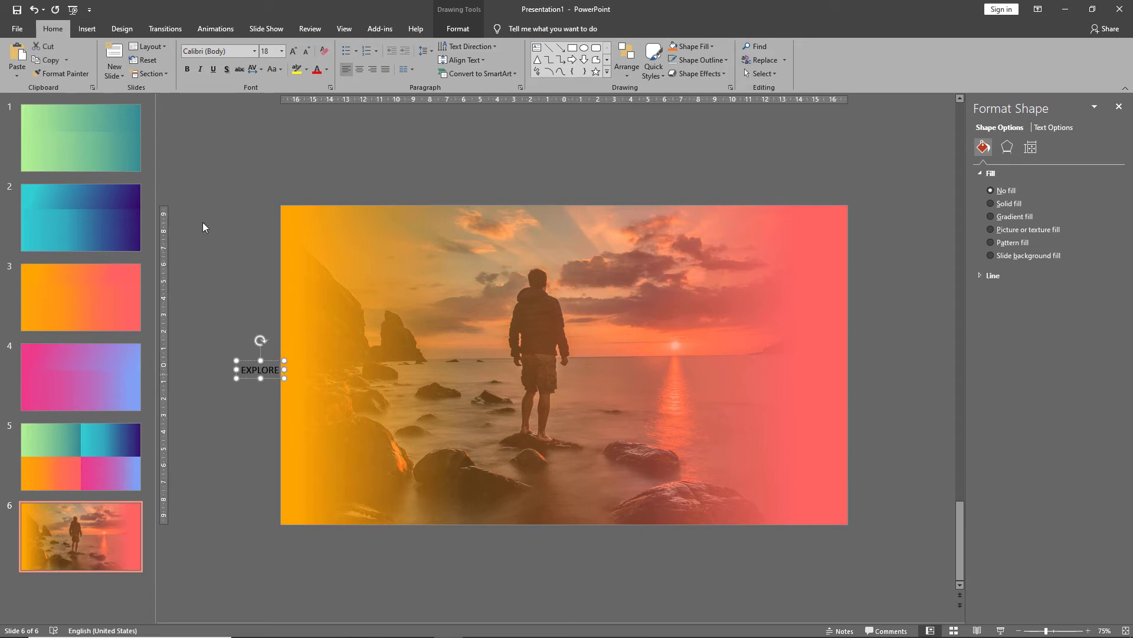
pyautogui.click(203, 52)
pyautogui.write('Montserrat')
pyautogui.press('Return')
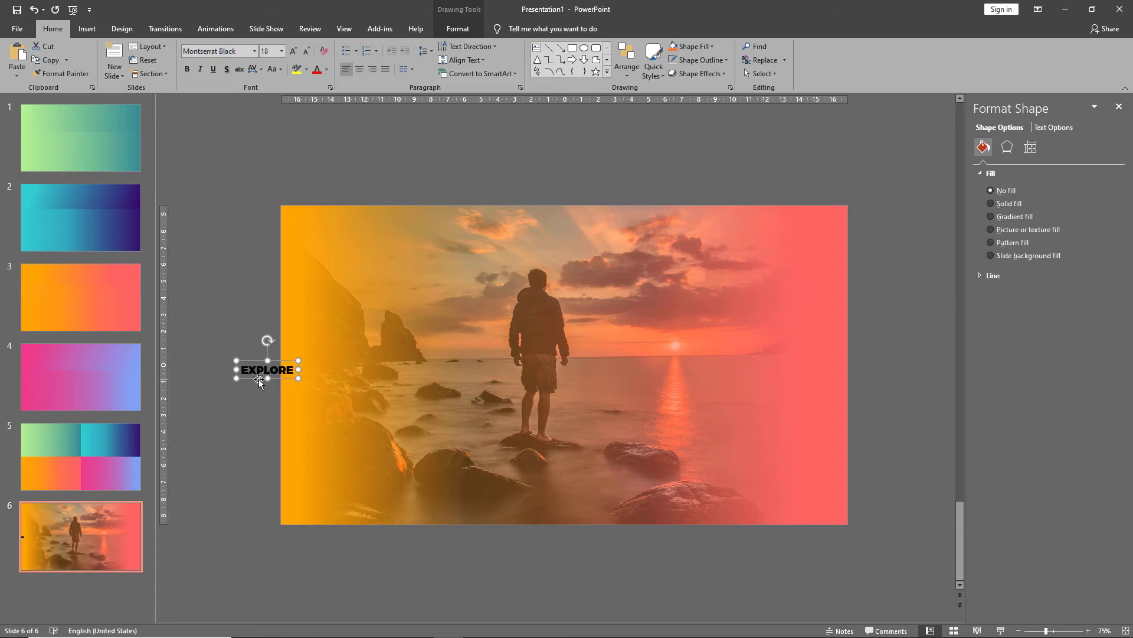
# Move the text box onto the photo and increase its font size to 138.
pyautogui.moveTo(259, 379); pyautogui.dragTo(388, 441)
pyautogui.click(292, 53)
pyautogui.click(291, 53)
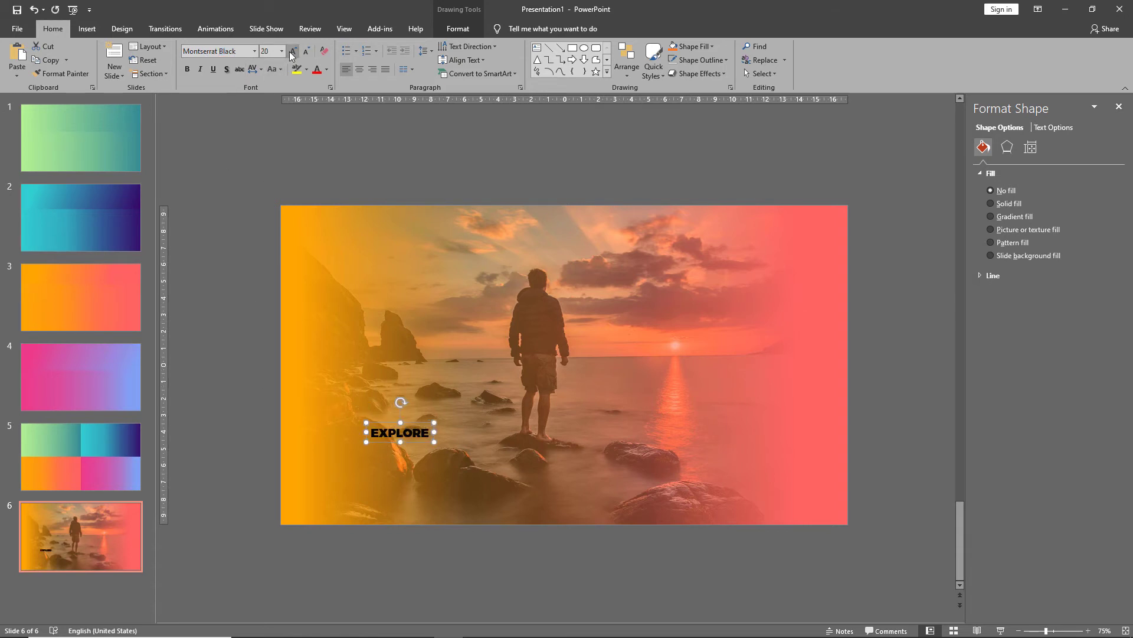
pyautogui.click(291, 53)
pyautogui.click(291, 53)
pyautogui.click(292, 52)
pyautogui.click(291, 53)
pyautogui.click(291, 53)
pyautogui.click(292, 52)
pyautogui.click(291, 52)
pyautogui.click(292, 52)
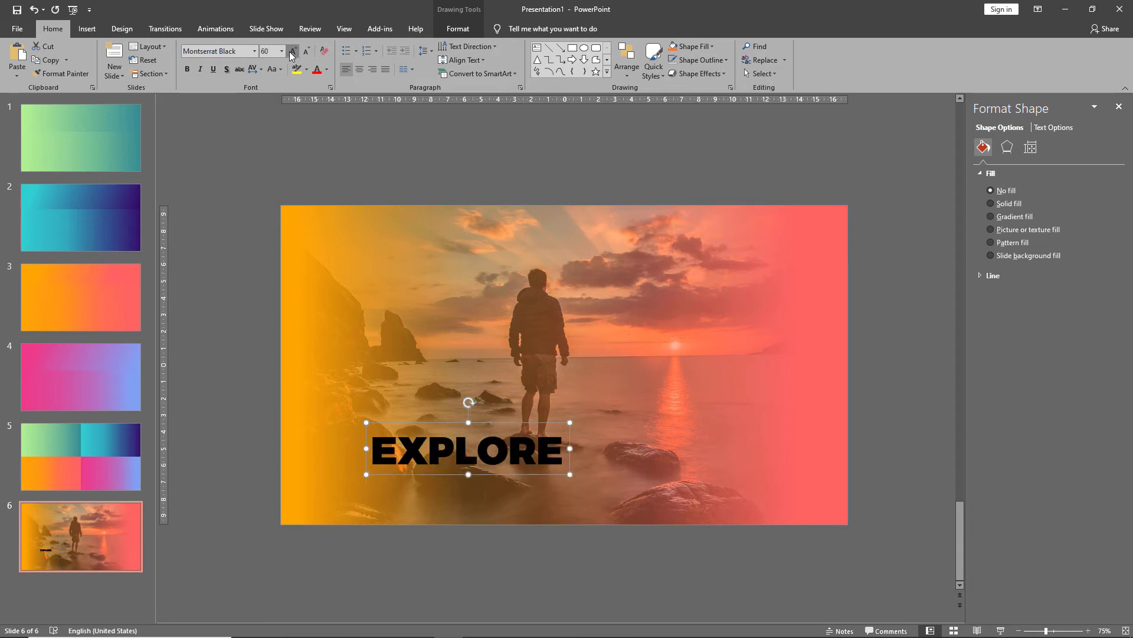
pyautogui.click(291, 53)
pyautogui.click(292, 53)
pyautogui.click(291, 53)
pyautogui.click(291, 52)
pyautogui.click(292, 53)
pyautogui.click(291, 52)
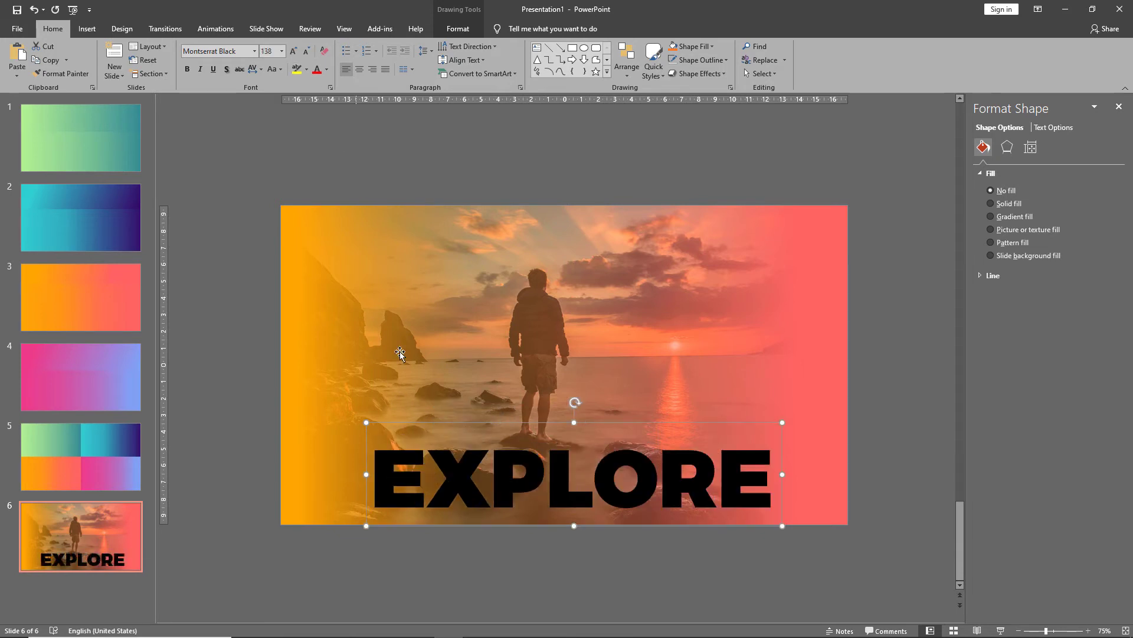
# Set the character spacing to Very Loose and center the text over the photo.
pyautogui.click(256, 70)
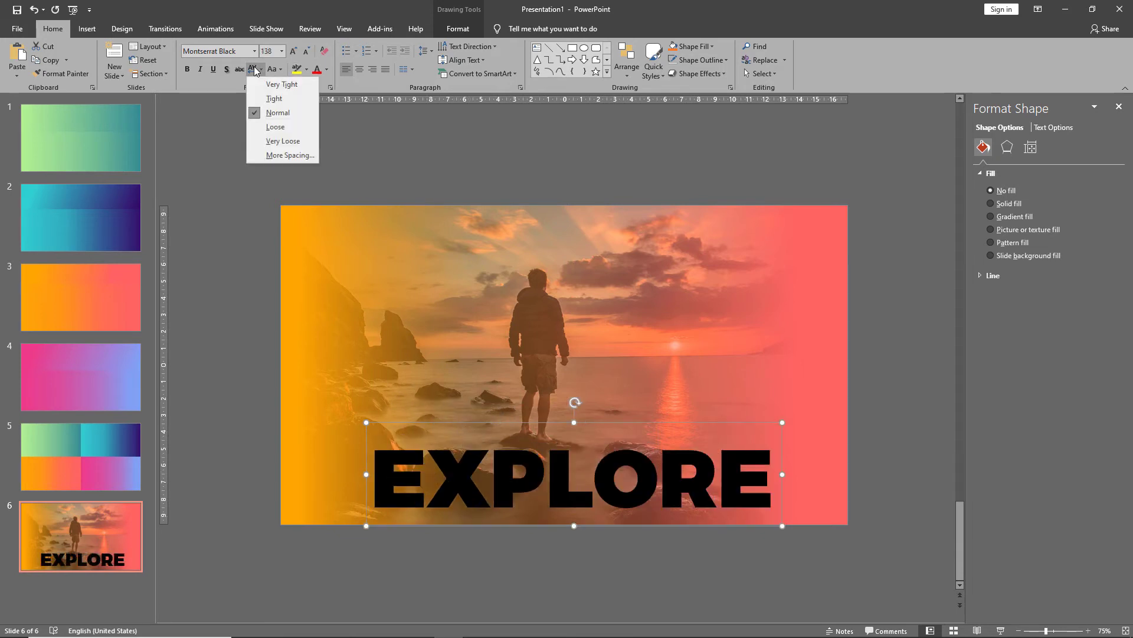
pyautogui.click(280, 141)
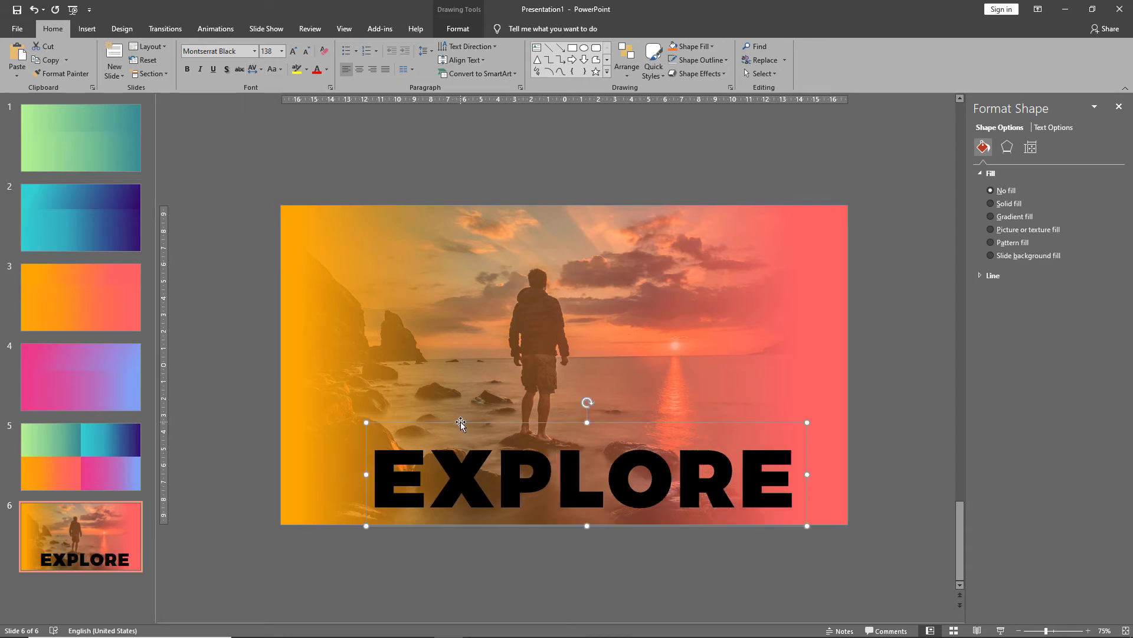
pyautogui.moveTo(460, 423); pyautogui.dragTo(437, 374)
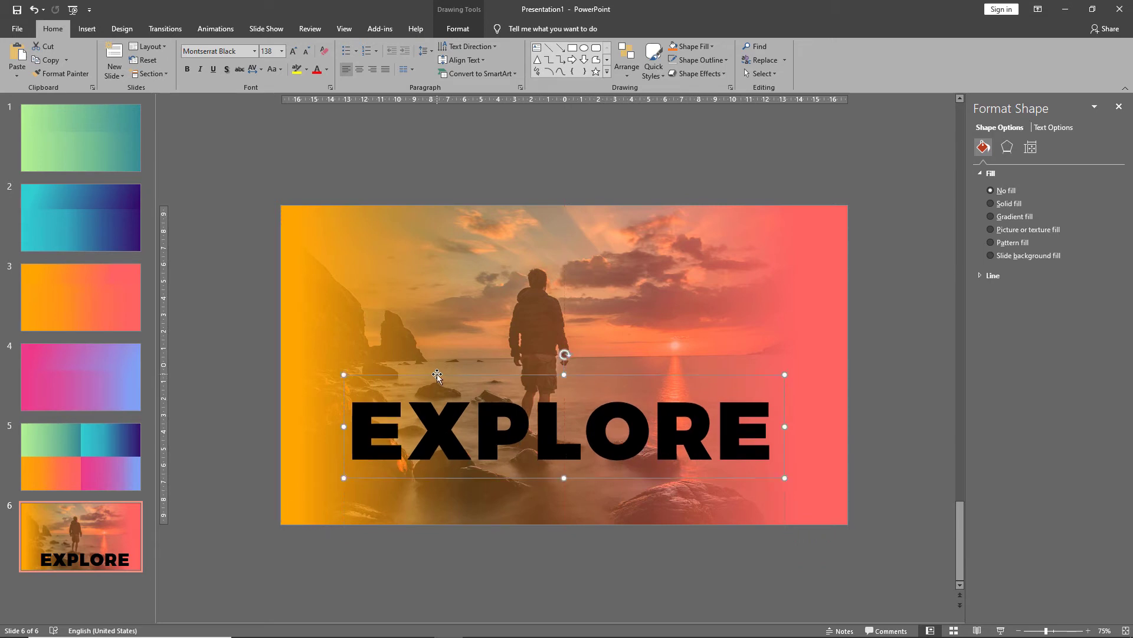
# Change the EXPLORE text color to white.
pyautogui.click(326, 68)
pyautogui.click(317, 97)
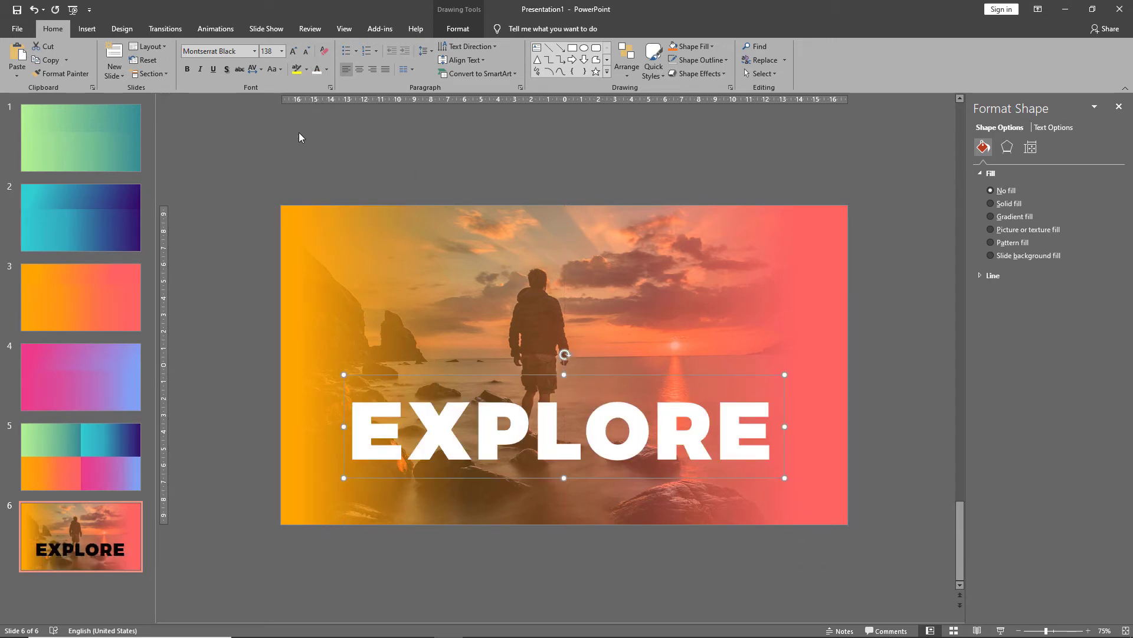
pyautogui.click(243, 314)
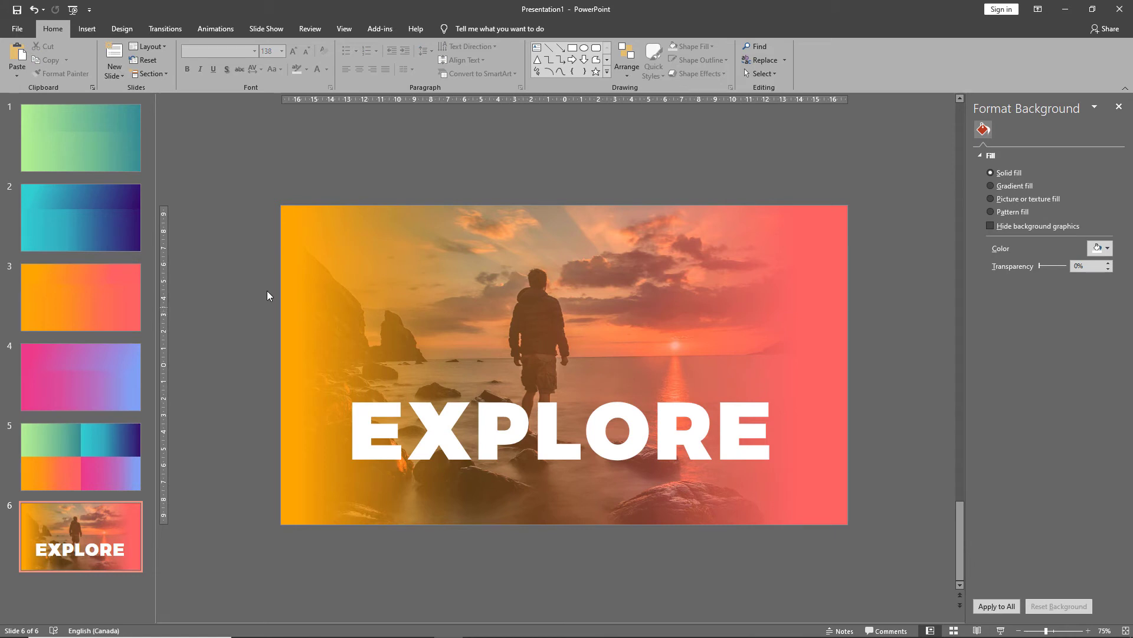
# Bring the gradient rectangle to the front over the text and close the formatting pane.
pyautogui.click(332, 256)
pyautogui.rightClick(332, 256)
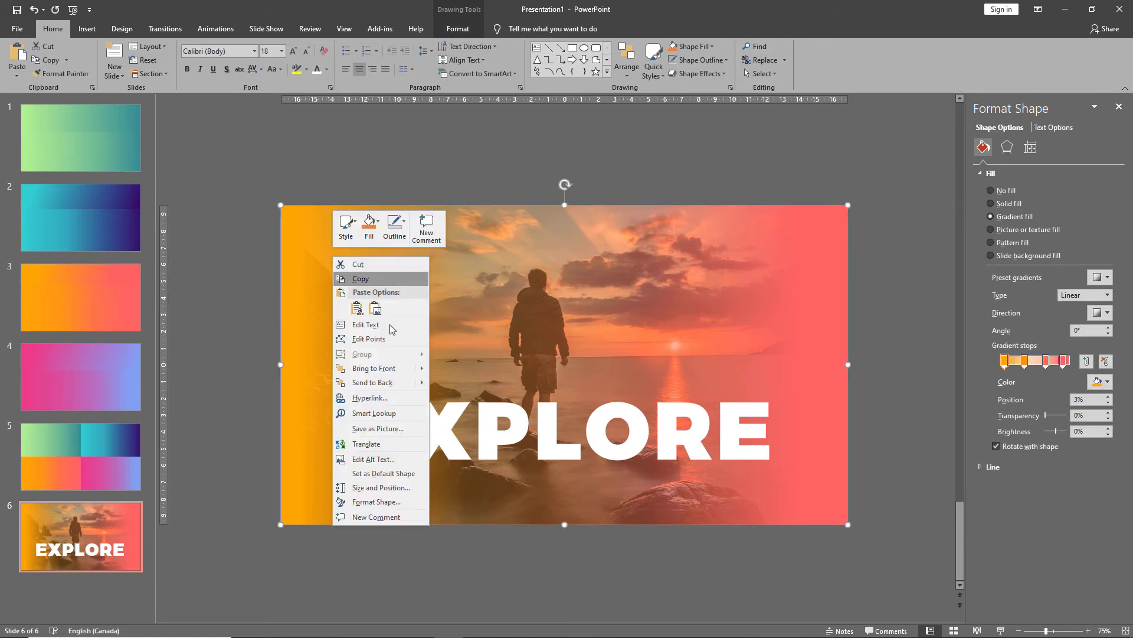
pyautogui.click(373, 369)
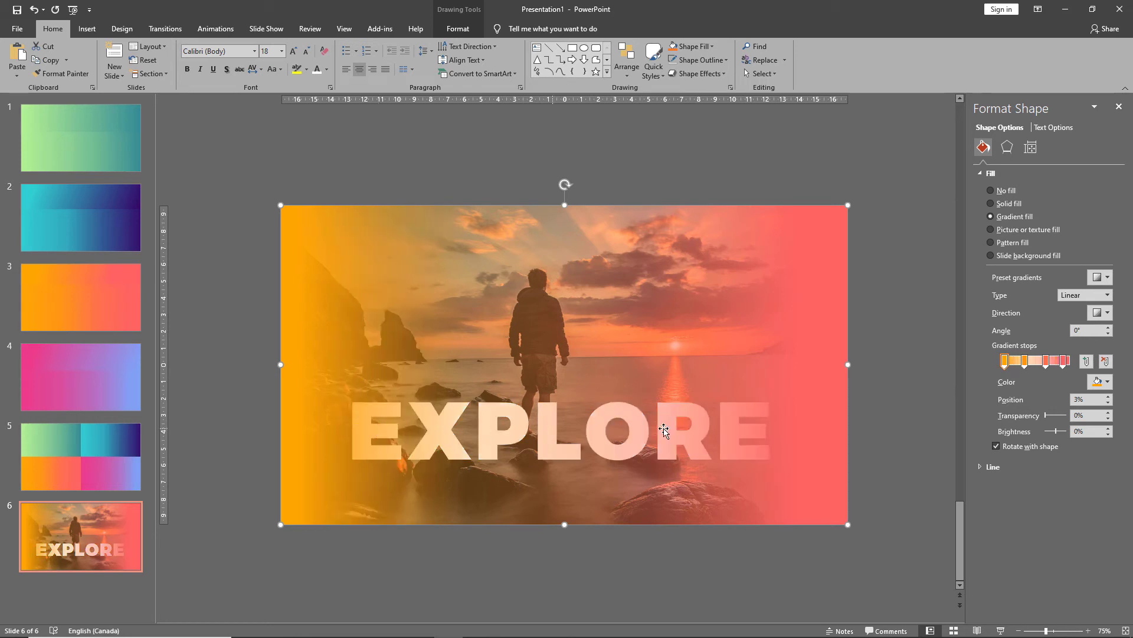
pyautogui.click(893, 403)
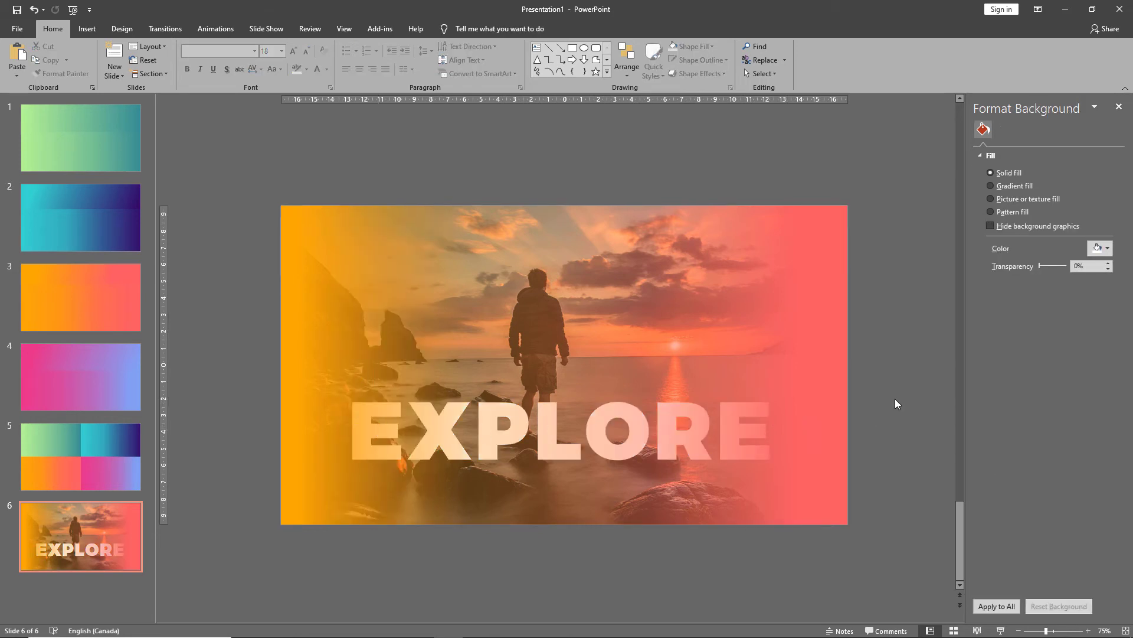
pyautogui.click(1119, 106)
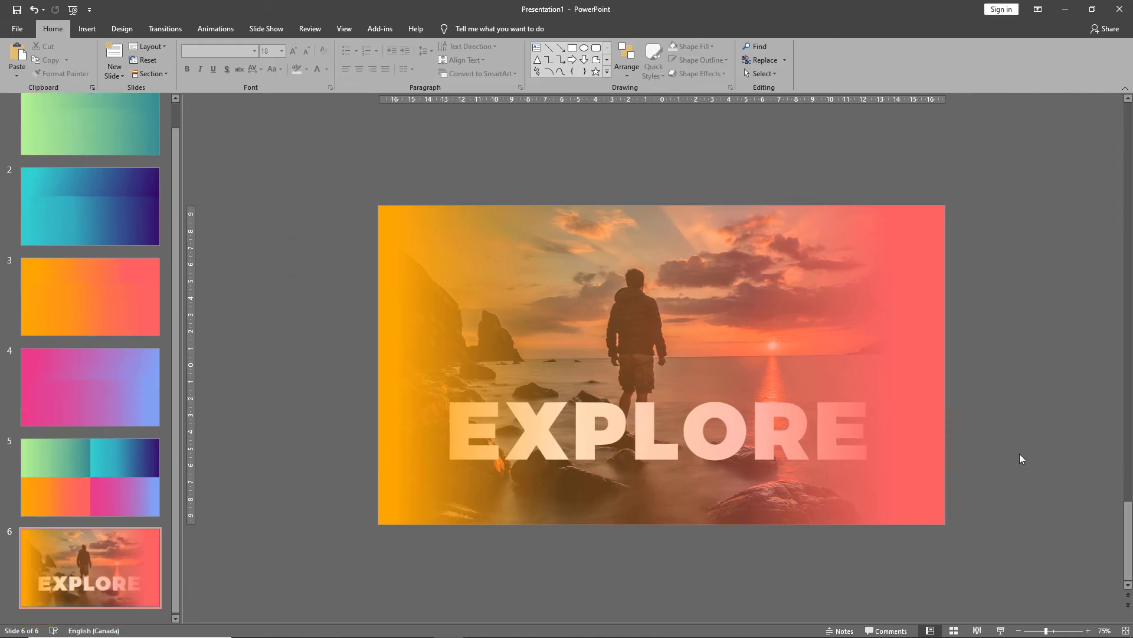
# Preview the slide in slide show mode.
pyautogui.click(1001, 630)
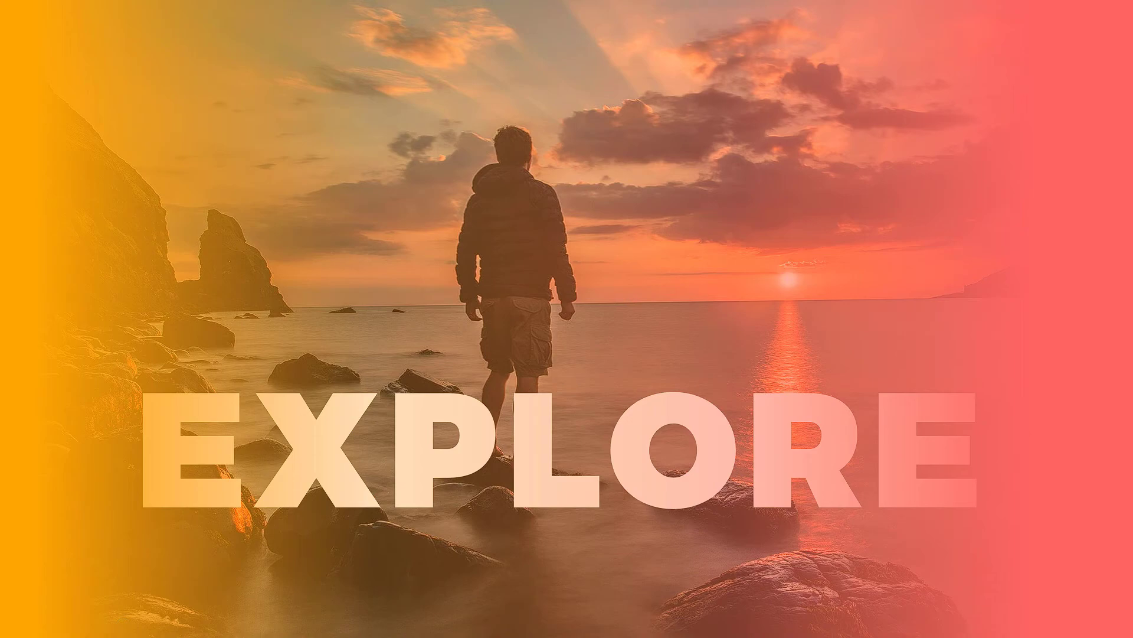
pyautogui.press('Escape')
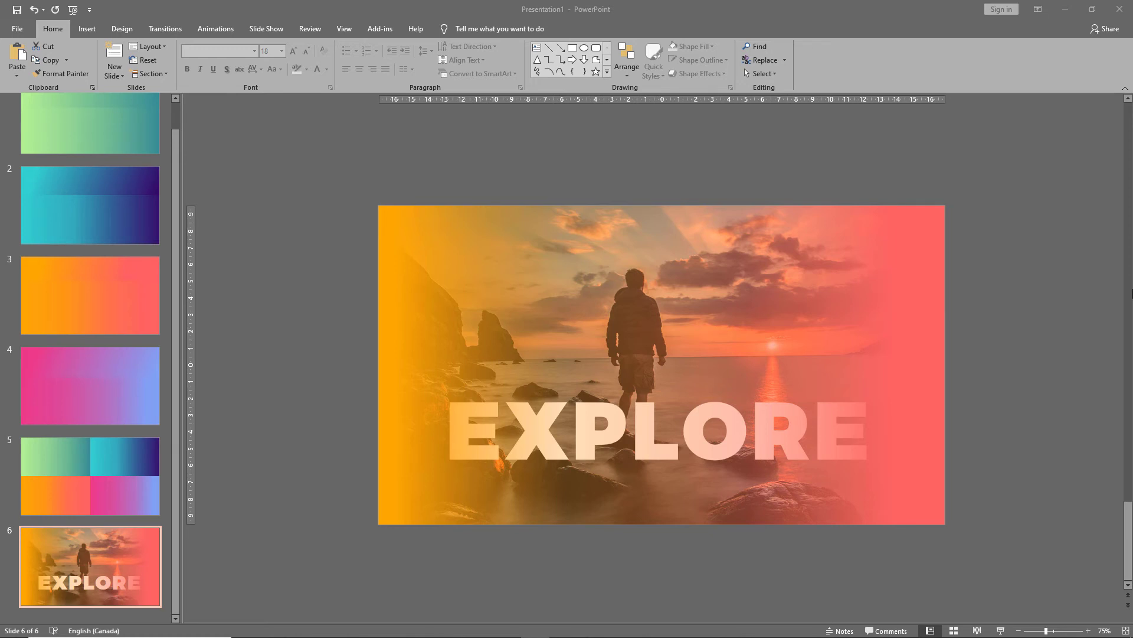
# Add a new blank slide after slide 6 and switch to File Explorer.
pyautogui.click(64, 560)
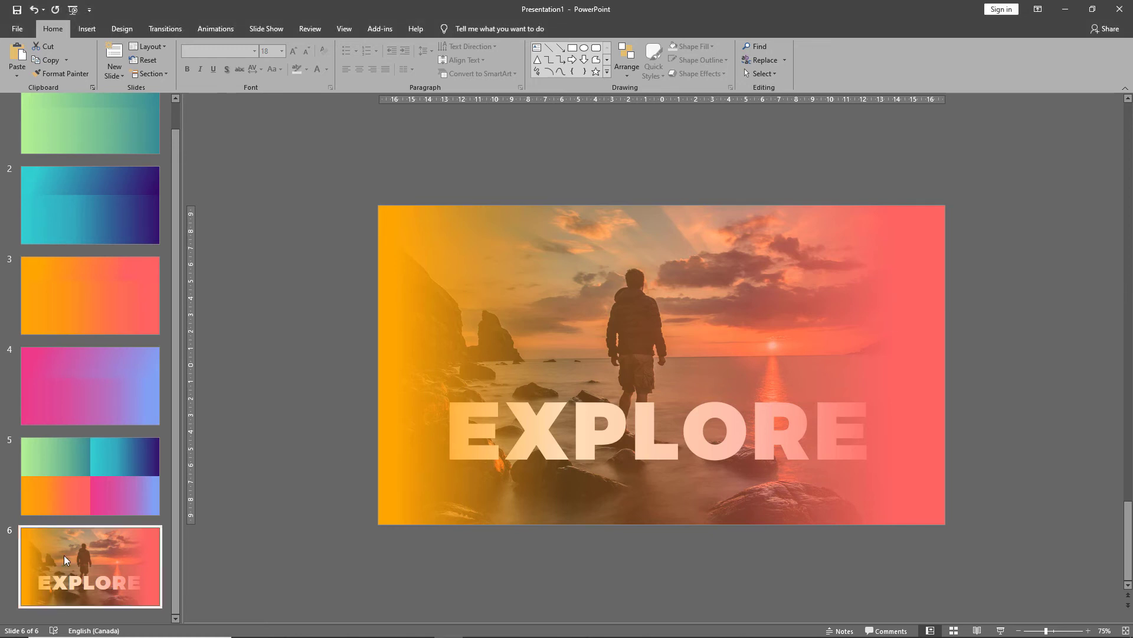
pyautogui.rightClick(65, 559)
pyautogui.click(82, 420)
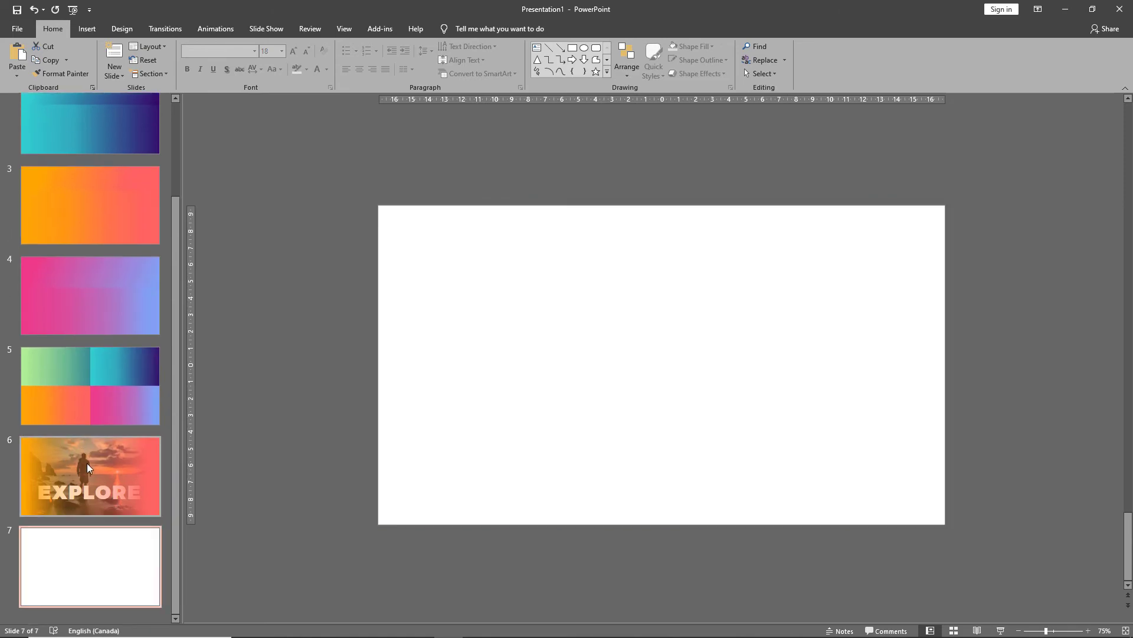
pyautogui.hotkey('alt', 'Tab')
pyautogui.press('Tab')
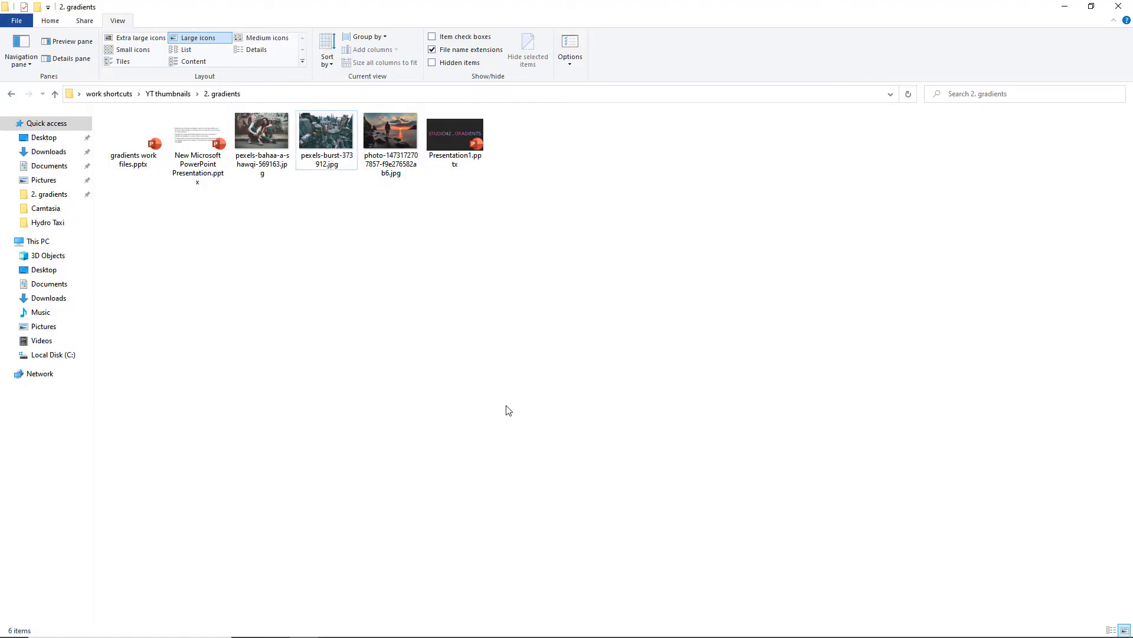
# Insert the city aerial photo onto the new slide and enlarge it to the slide's full width.
pyautogui.click(319, 131)
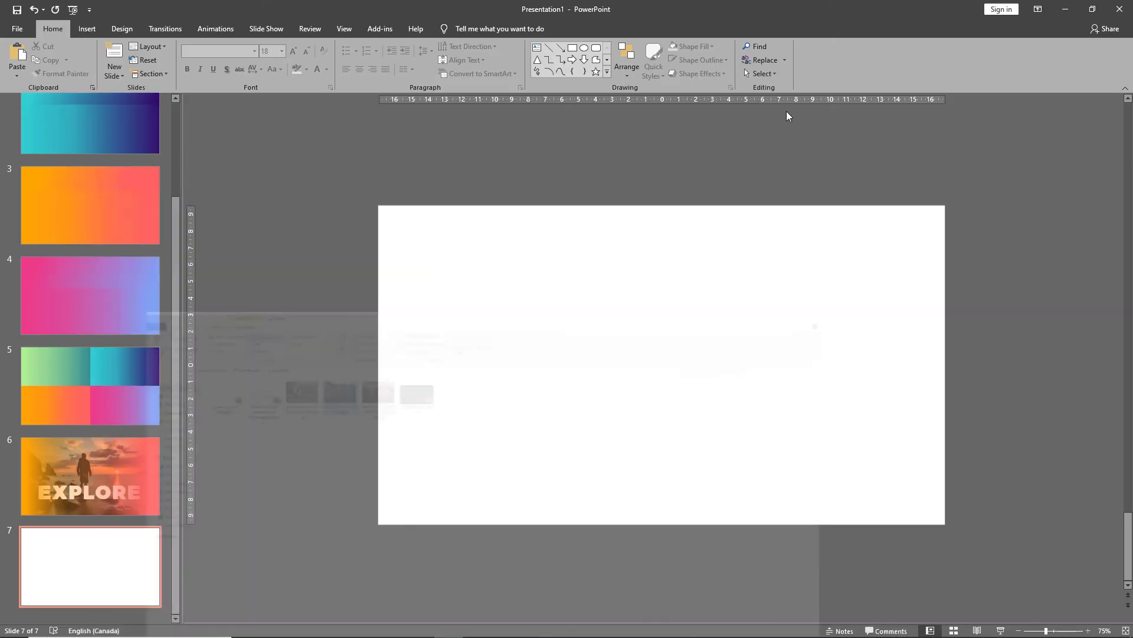
pyautogui.click(1064, 6)
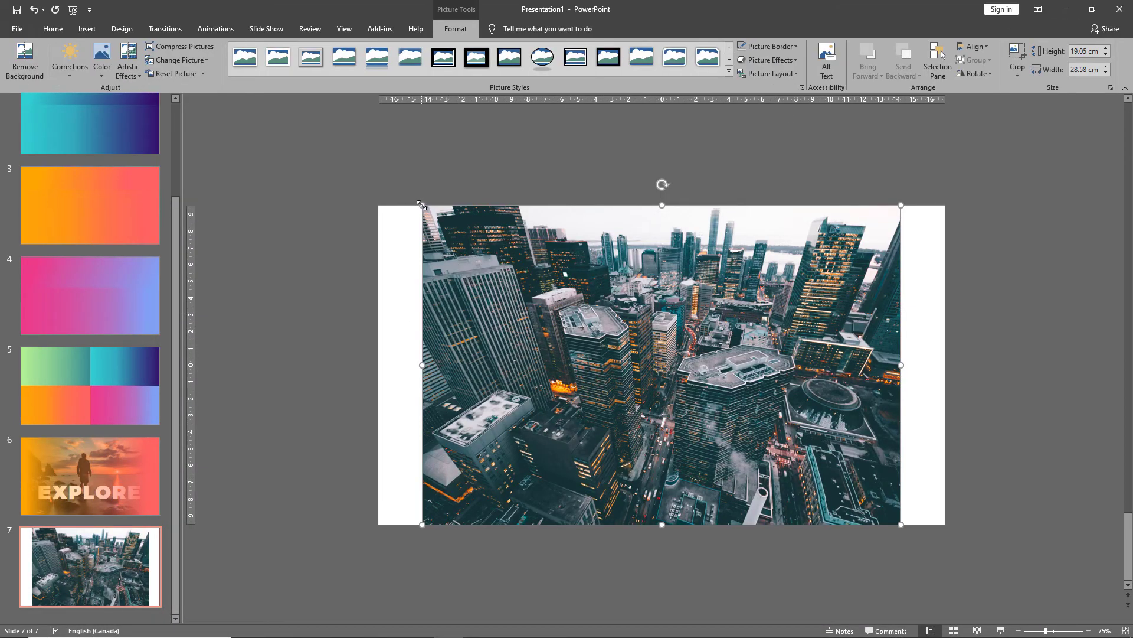
pyautogui.moveTo(422, 205); pyautogui.dragTo(379, 186)
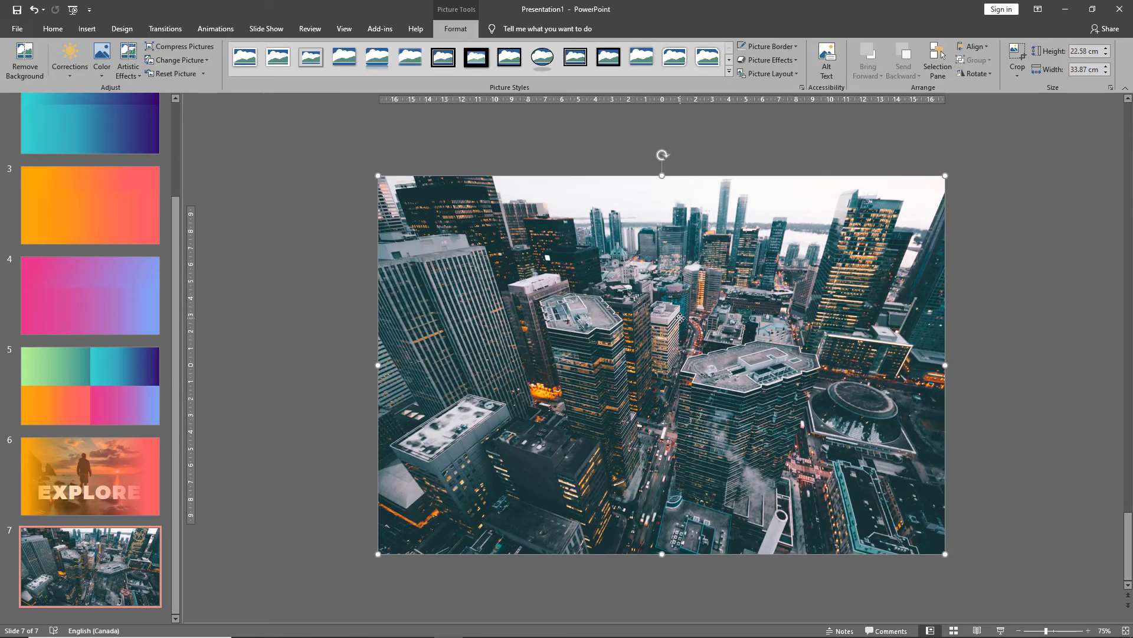
# Crop the photo's top and bottom so it fits the slide exactly.
pyautogui.click(1012, 60)
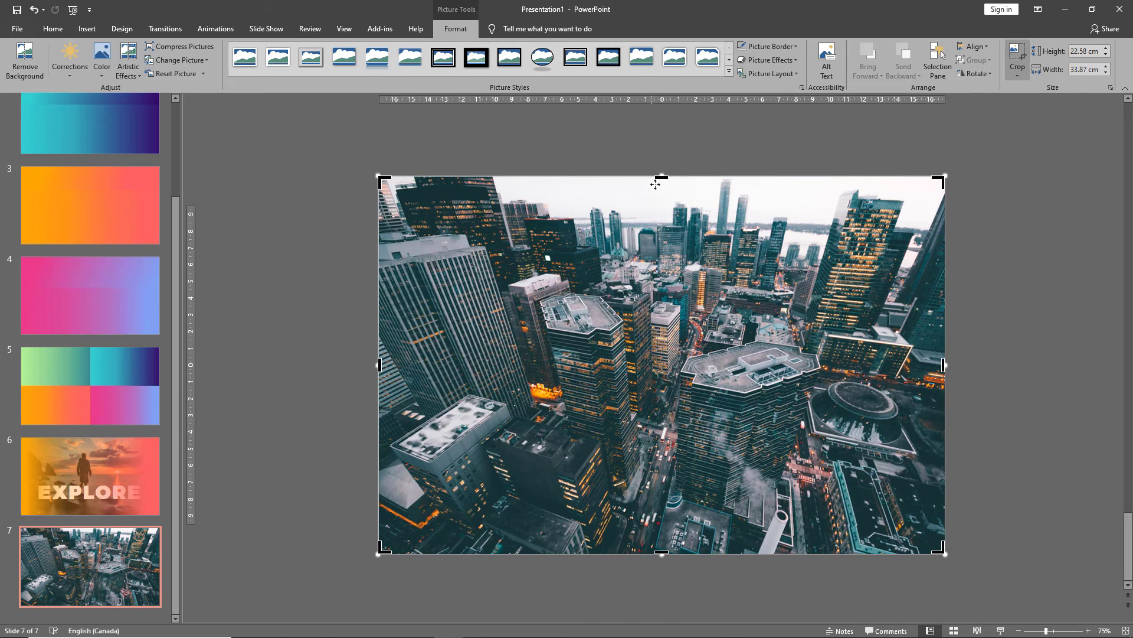
pyautogui.moveTo(660, 177); pyautogui.dragTo(635, 206)
pyautogui.moveTo(658, 553); pyautogui.dragTo(660, 522)
pyautogui.click(305, 446)
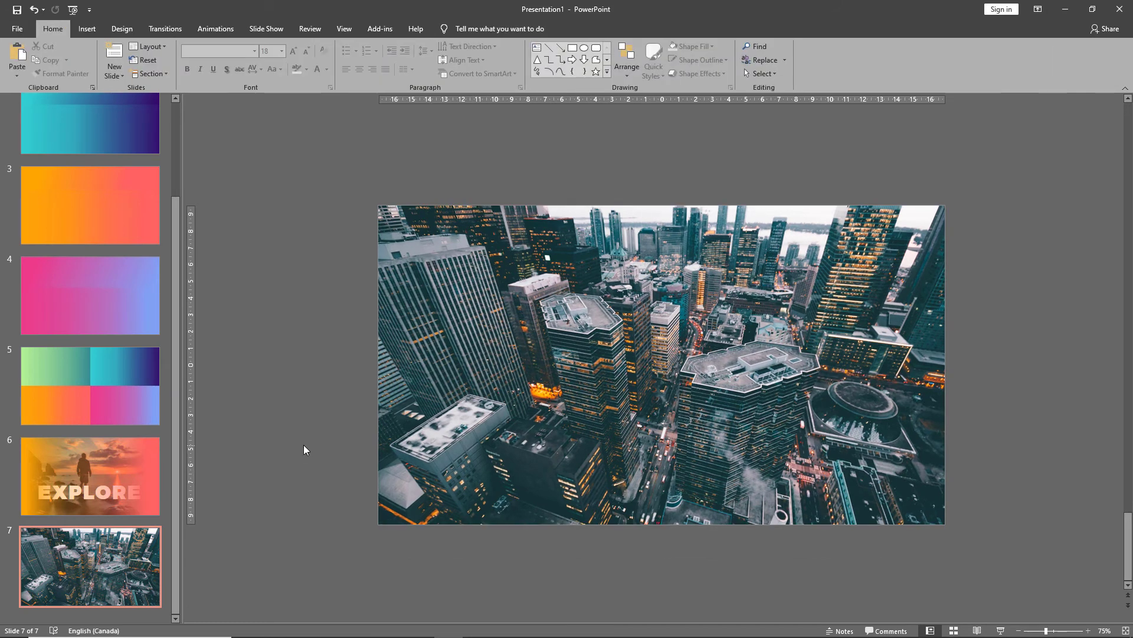
# Copy the four gradient rectangles from the collage slide and paste them over the city photo.
pyautogui.click(83, 385)
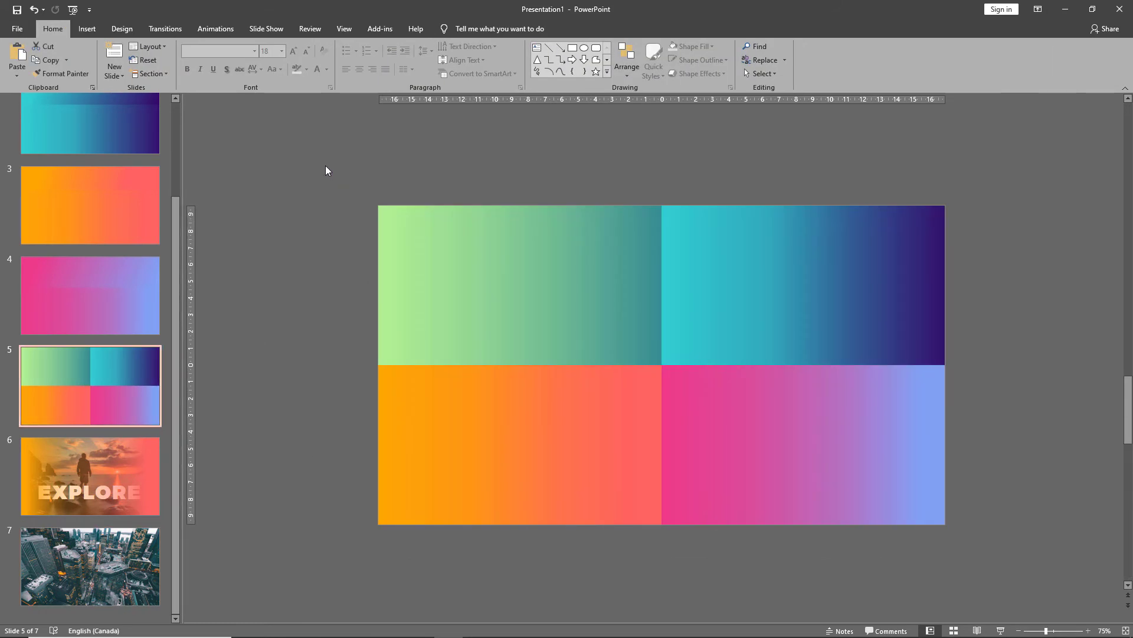
pyautogui.moveTo(325, 165)
pyautogui.mouseDown()
pyautogui.moveTo(870, 505)
pyautogui.moveTo(1004, 561)
pyautogui.mouseUp()
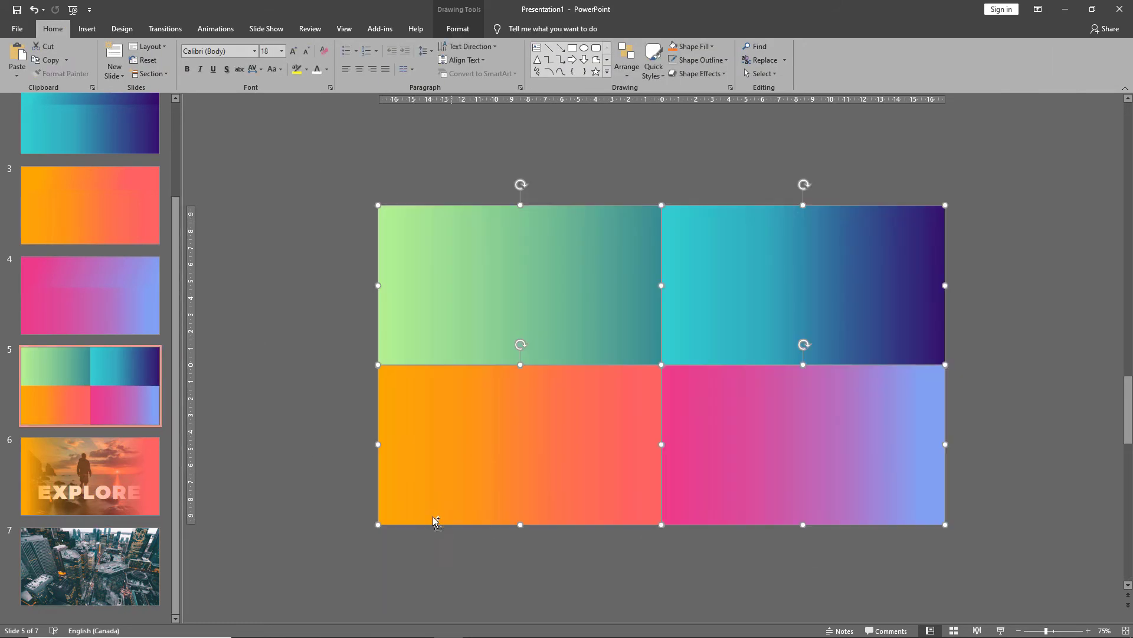
pyautogui.hotkey('ctrl', 'c')
pyautogui.click(89, 566)
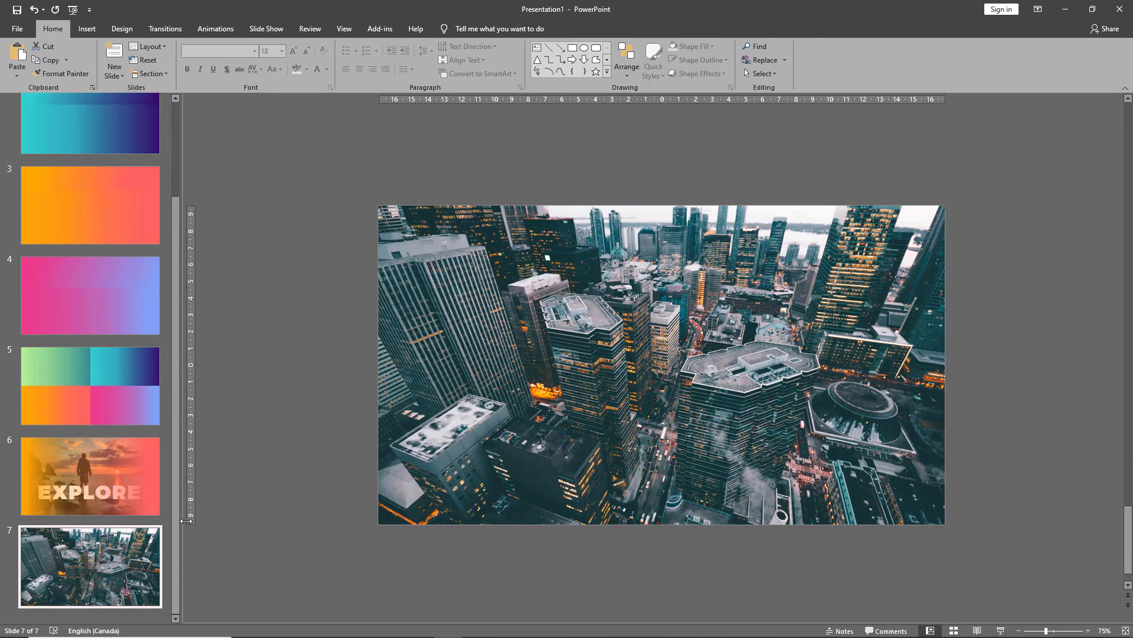
pyautogui.hotkey('ctrl', 'v')
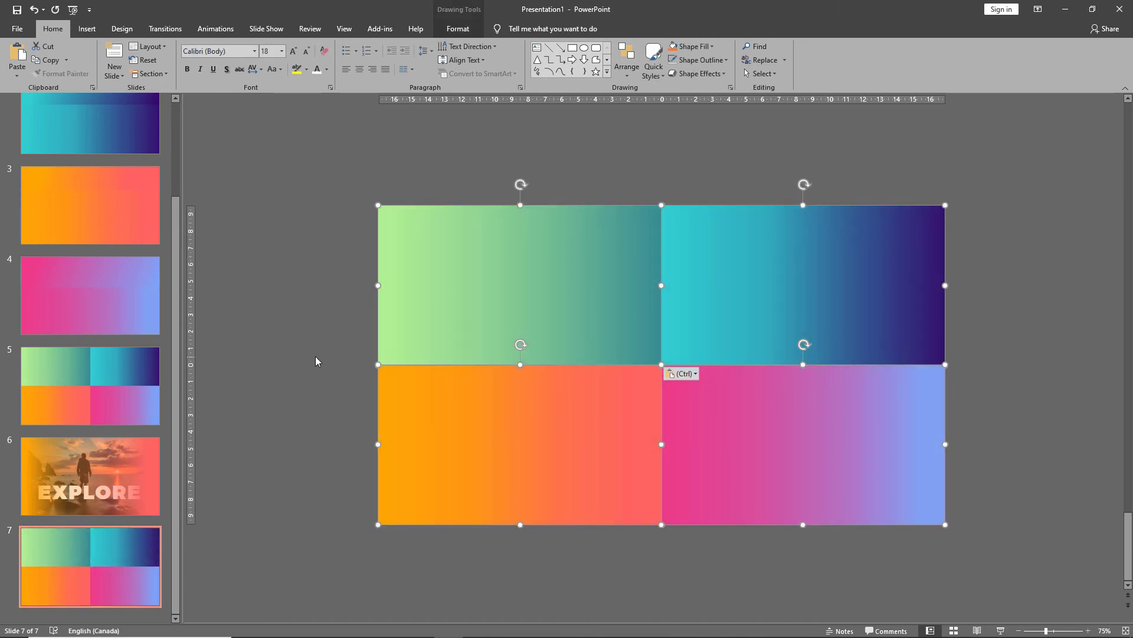
pyautogui.click(314, 357)
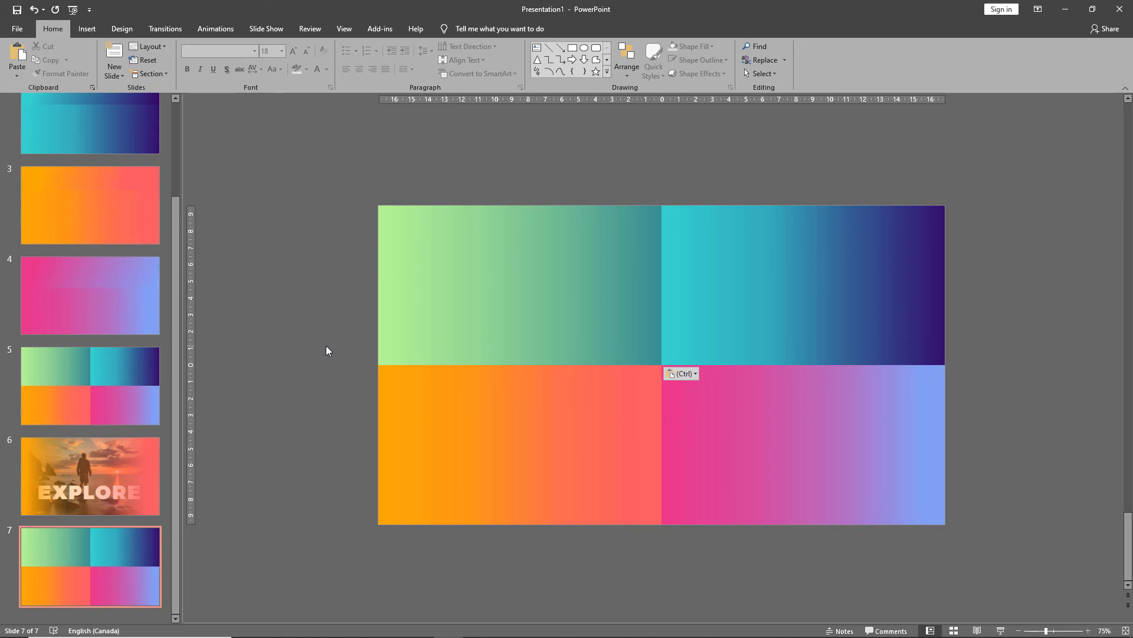
# Make the top-left gradient rectangle semi-transparent by raising its gradient stops' transparency to about 54%.
pyautogui.click(133, 472)
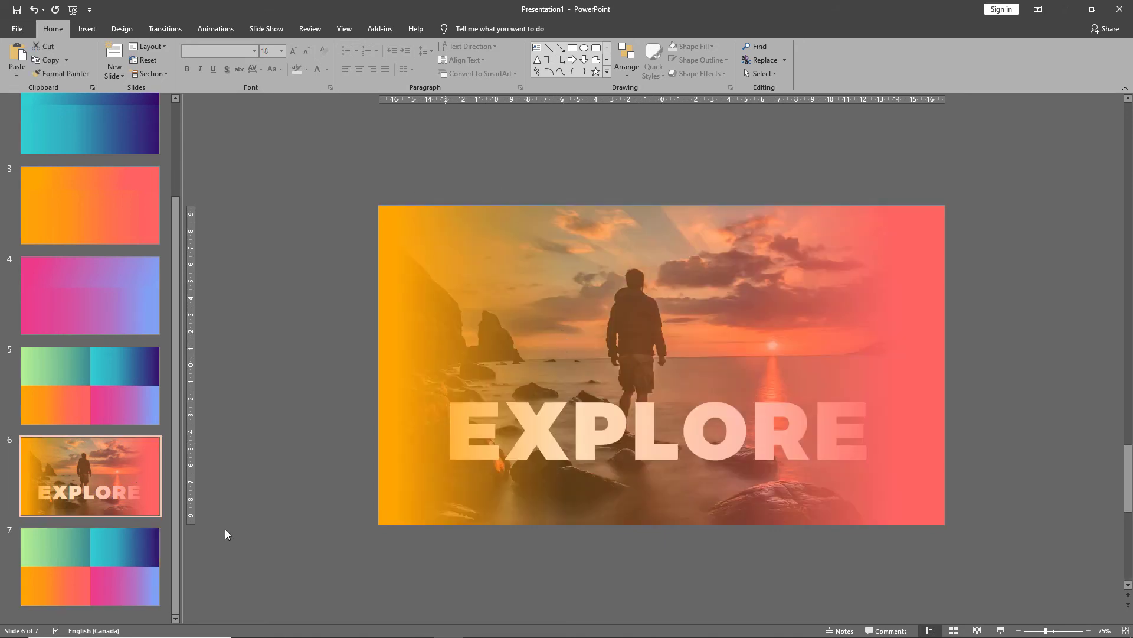
pyautogui.click(122, 553)
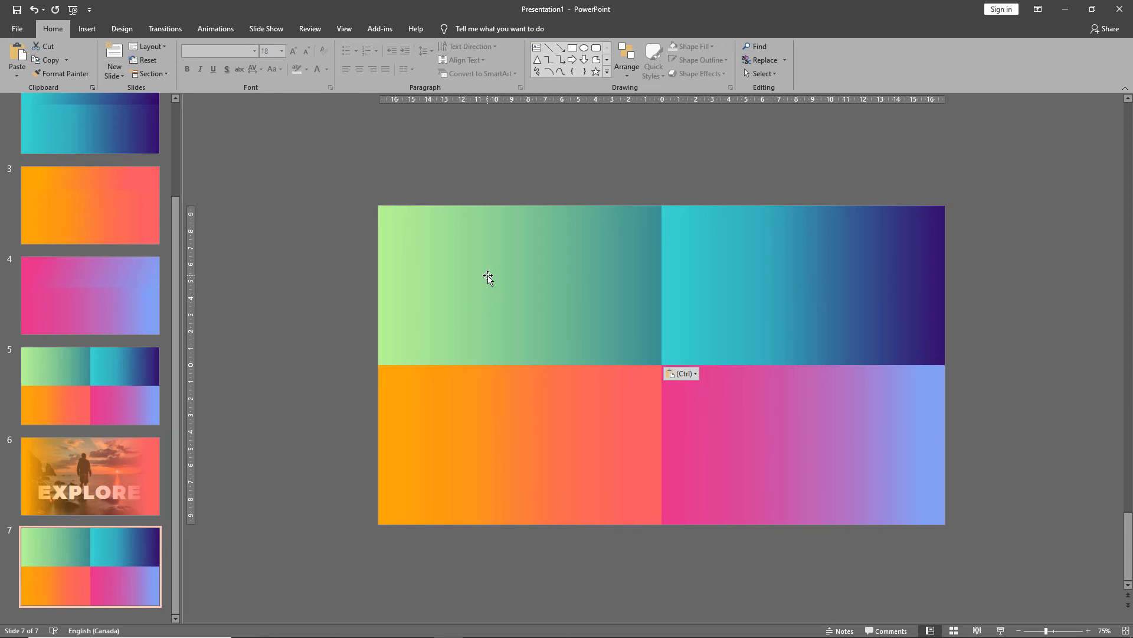
pyautogui.click(490, 273)
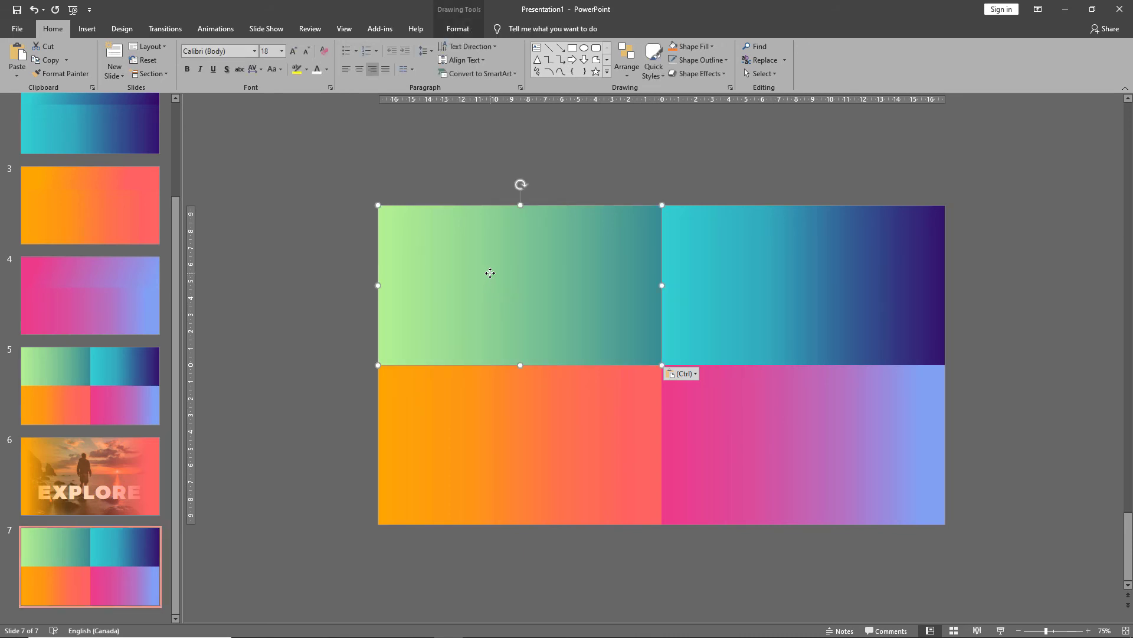
pyautogui.rightClick(490, 274)
pyautogui.click(540, 538)
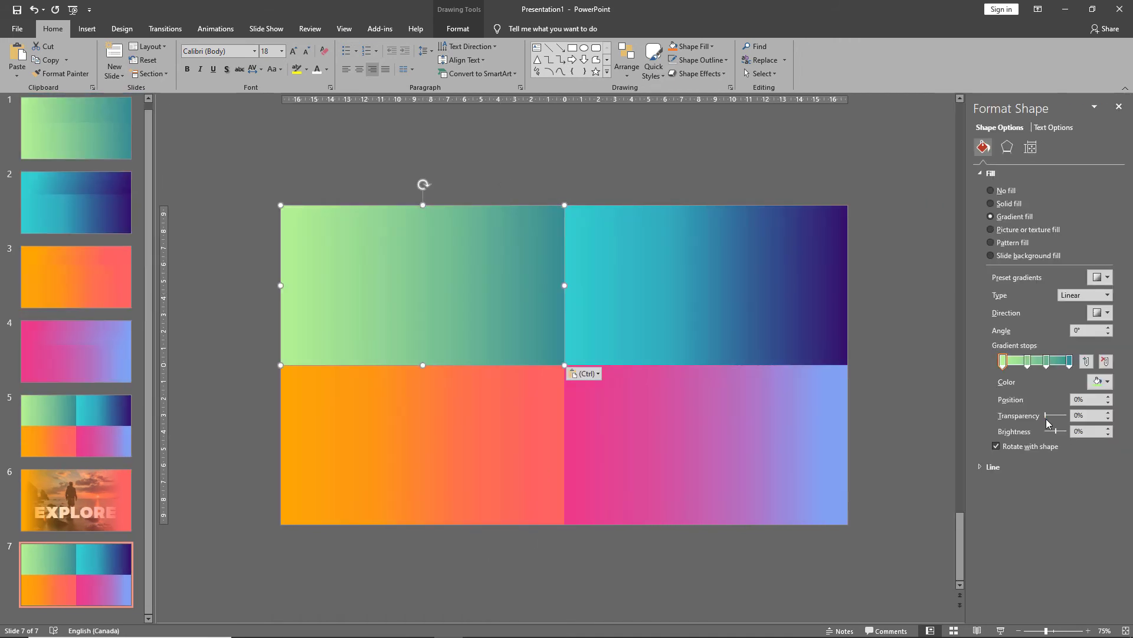
pyautogui.moveTo(1047, 416); pyautogui.dragTo(1054, 417)
pyautogui.click(1027, 361)
pyautogui.click(1069, 361)
pyautogui.click(1047, 361)
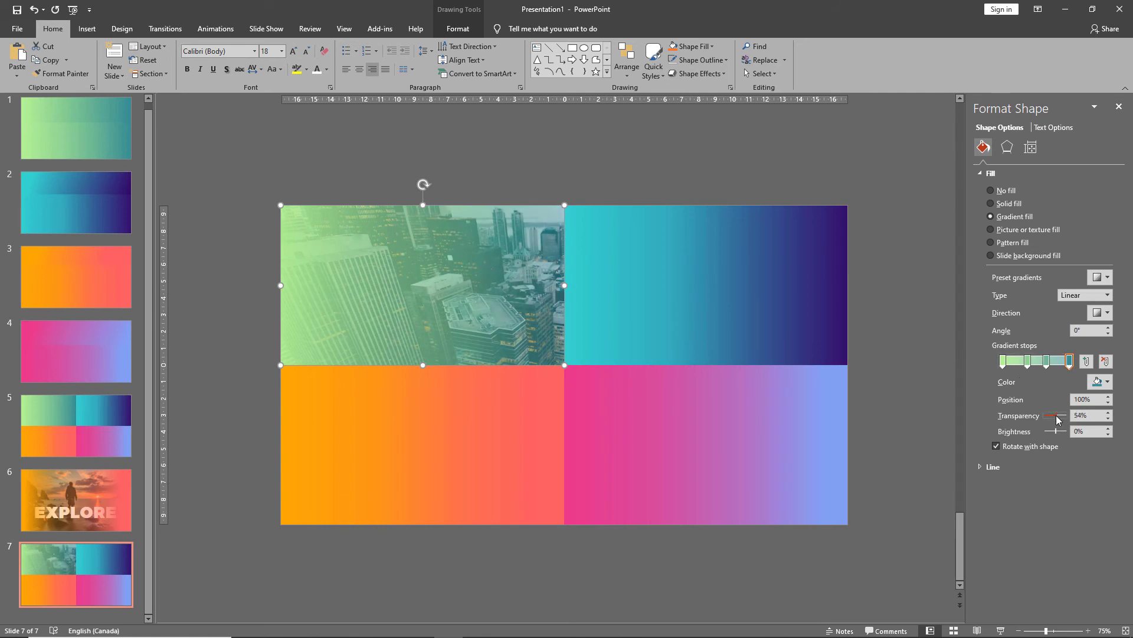
# Make the top-right gradient rectangle semi-transparent by raising its gradient stops' transparency.
pyautogui.click(649, 284)
pyautogui.moveTo(1045, 417); pyautogui.dragTo(1057, 417)
pyautogui.click(1028, 364)
pyautogui.click(1047, 363)
# Make the bottom-right gradient rectangle semi-transparent by raising its gradient stops' transparency.
pyautogui.click(667, 443)
pyautogui.click(1024, 362)
pyautogui.click(1046, 363)
pyautogui.click(1003, 363)
# Make the bottom-left gradient rectangle semi-transparent by raising its gradient stops' transparency.
pyautogui.click(422, 442)
pyautogui.click(1063, 362)
pyautogui.click(1024, 362)
pyautogui.click(892, 379)
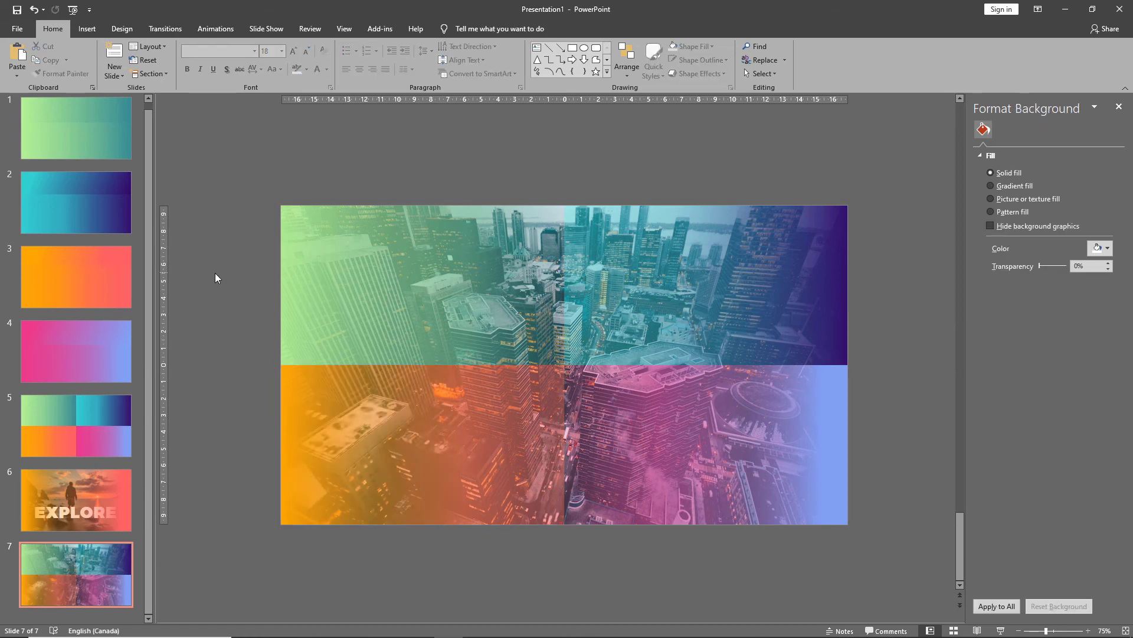
# Copy the EXPLORE text box from slide 6 and paste it onto the city slide.
pyautogui.click(107, 493)
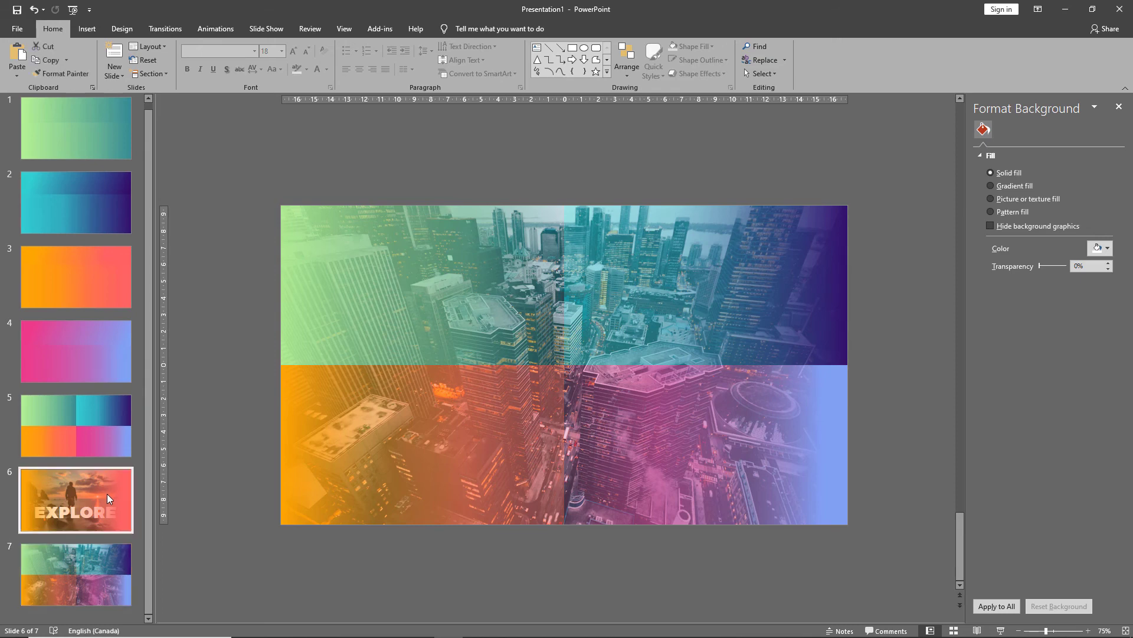
pyautogui.moveTo(234, 329); pyautogui.dragTo(939, 592)
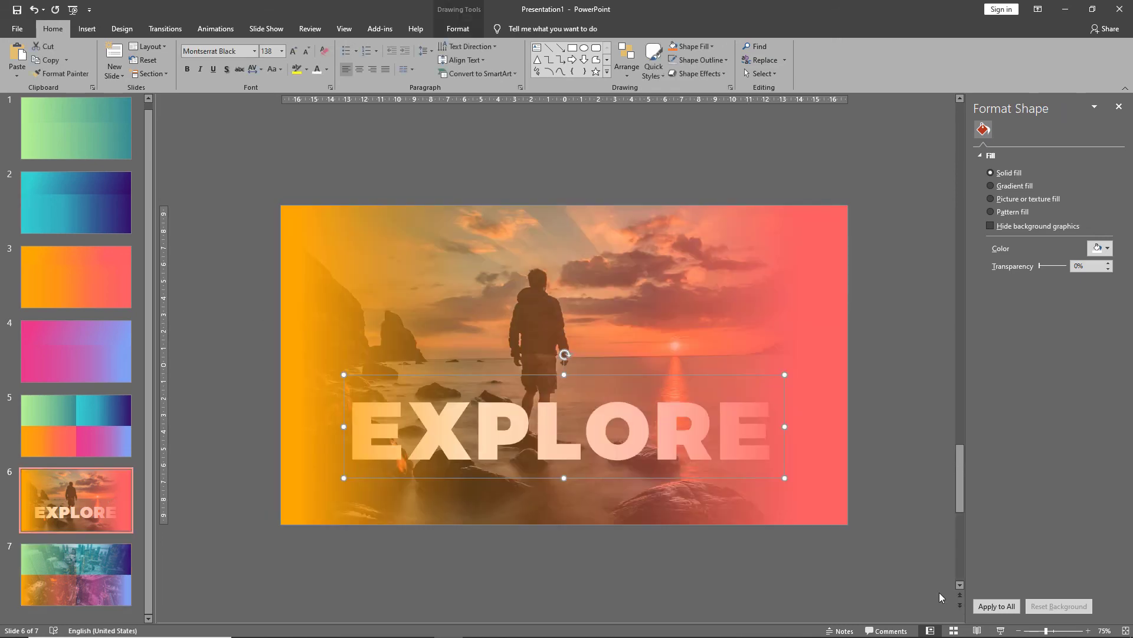
pyautogui.click(96, 582)
pyautogui.hotkey('ctrl', 'v')
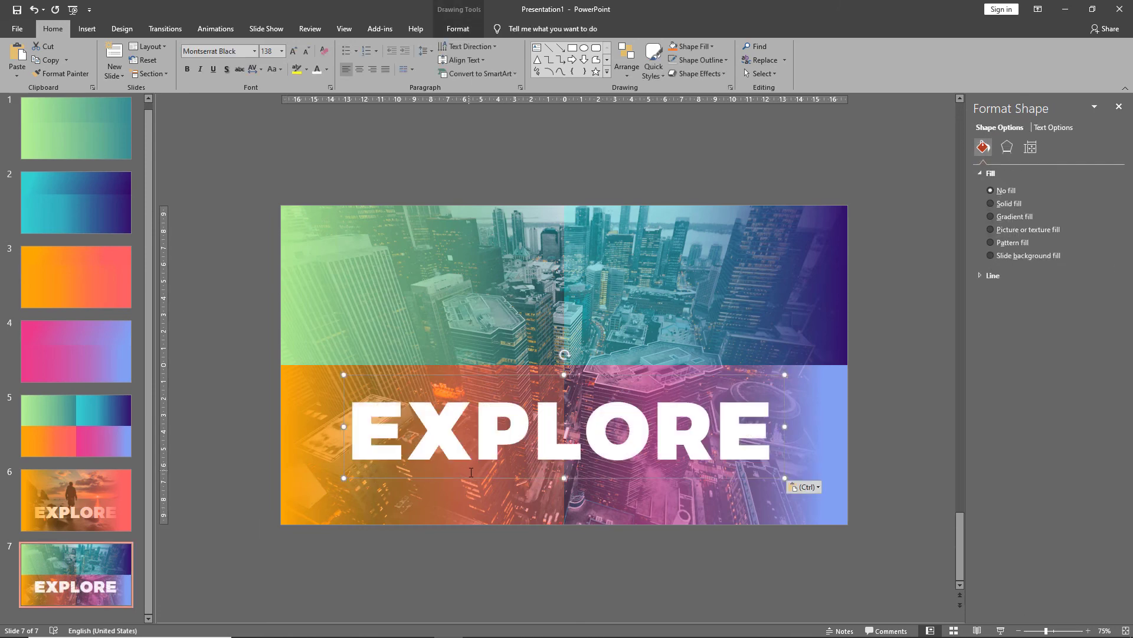
# Move the EXPLORE text into the top-left quadrant and reduce its font size to 60.
pyautogui.moveTo(471, 481); pyautogui.dragTo(419, 340)
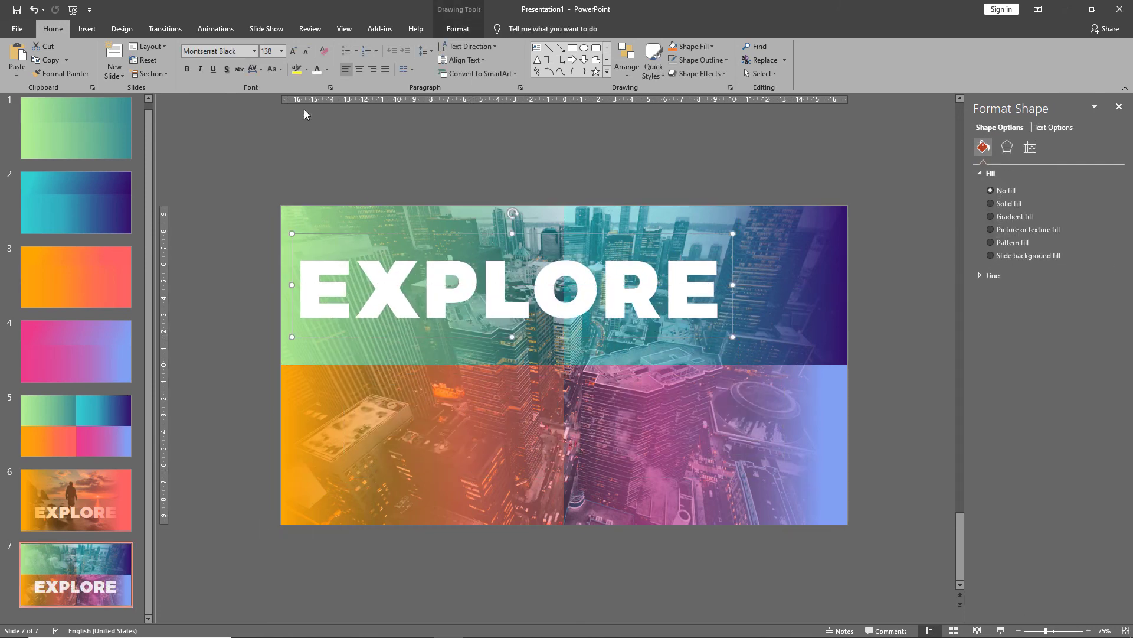
pyautogui.click(304, 53)
pyautogui.click(304, 53)
pyautogui.click(304, 53)
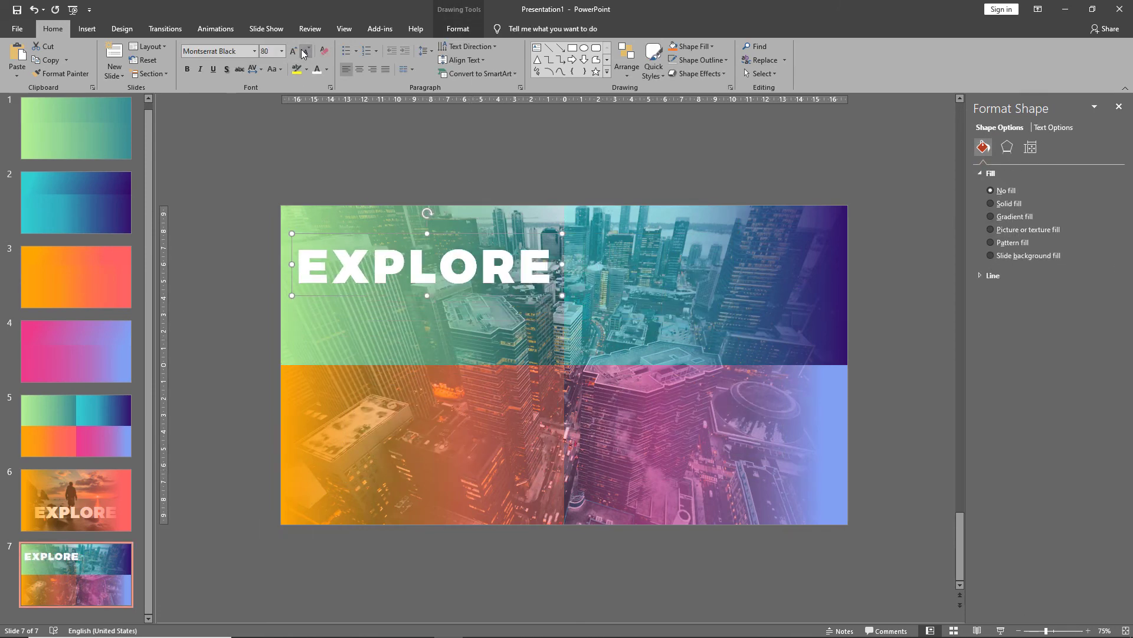
pyautogui.click(304, 53)
pyautogui.click(304, 54)
pyautogui.click(304, 54)
# Duplicate the EXPLORE text into the top-right, bottom-left and bottom-right quadrants.
pyautogui.moveTo(358, 281); pyautogui.dragTo(669, 308)
pyautogui.hotkey('ctrl', 'c')
pyautogui.hotkey('ctrl', 'v')
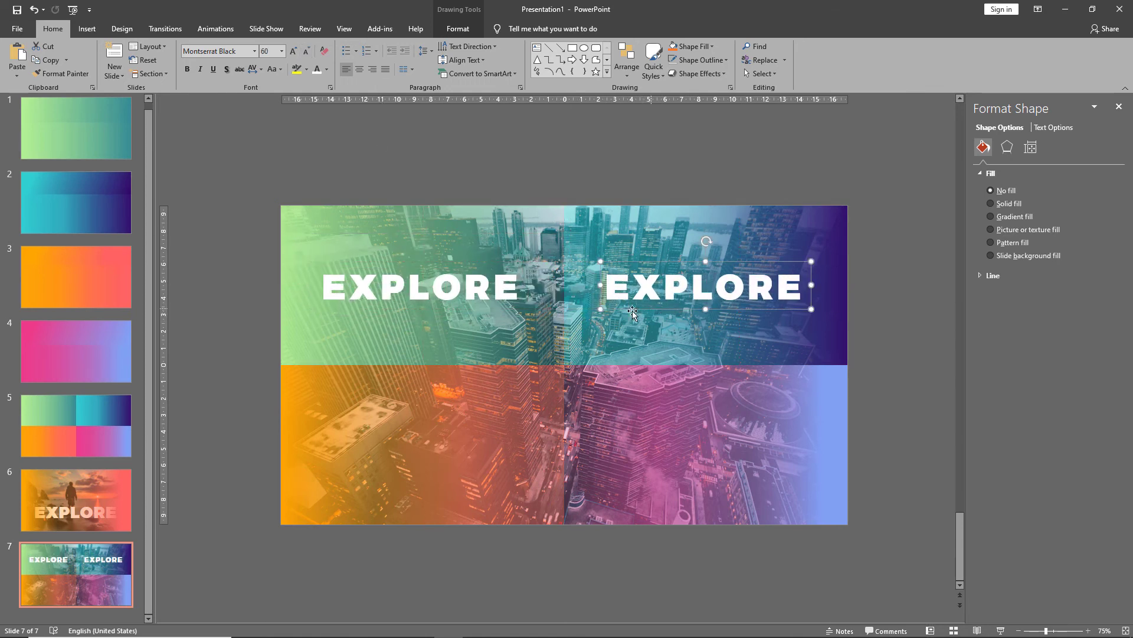
pyautogui.hotkey('ctrl', 'v')
pyautogui.moveTo(400, 319); pyautogui.dragTo(395, 466)
pyautogui.hotkey('ctrl', 'v')
pyautogui.moveTo(497, 313); pyautogui.dragTo(778, 465)
# Replace the four quadrant texts with TITLE 1, TITLE 2, TITLE 3 and TITLE 4.
pyautogui.click(518, 287)
pyautogui.moveTo(518, 288); pyautogui.dragTo(212, 278)
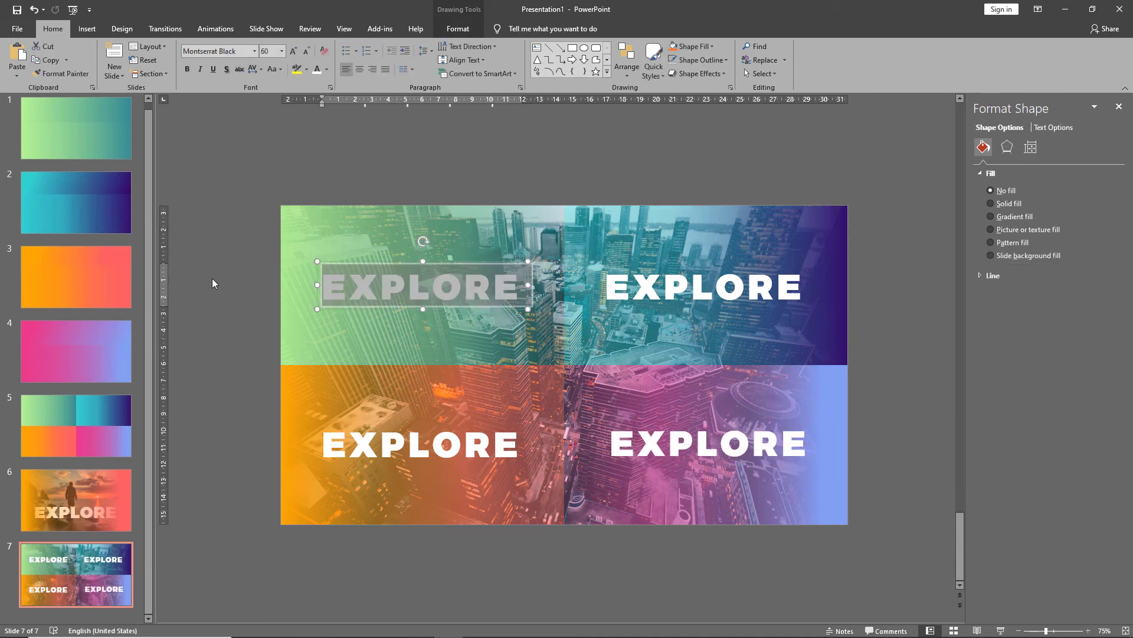
pyautogui.write('TITLE 1')
pyautogui.doubleClick(667, 285)
pyautogui.write('TITLE 2')
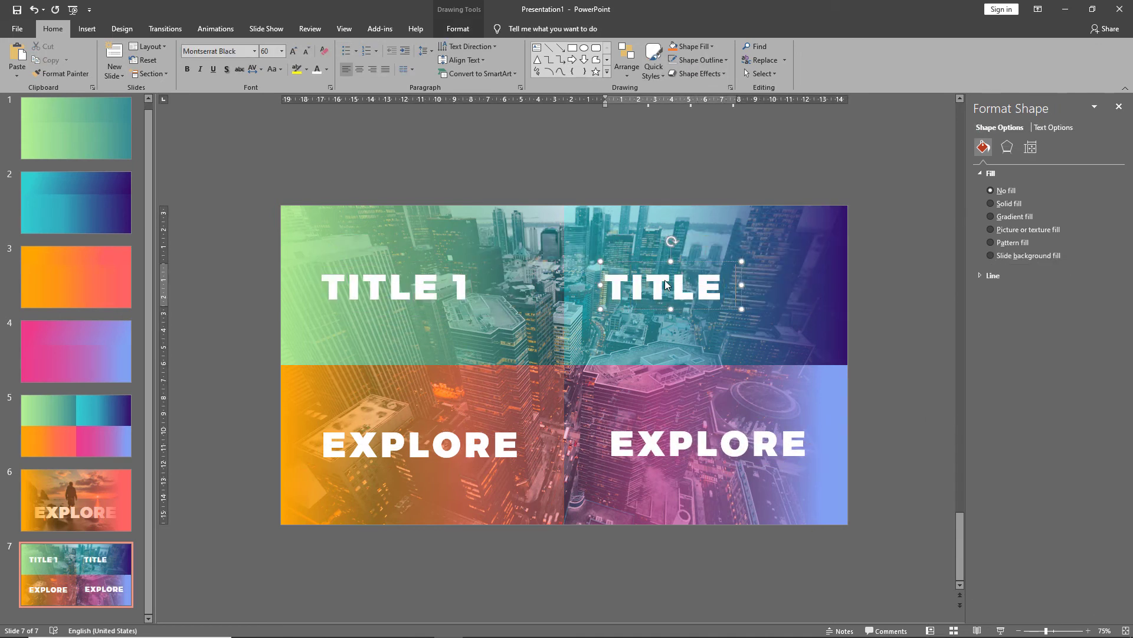
pyautogui.doubleClick(464, 442)
pyautogui.write('TITLE 3')
pyautogui.doubleClick(685, 442)
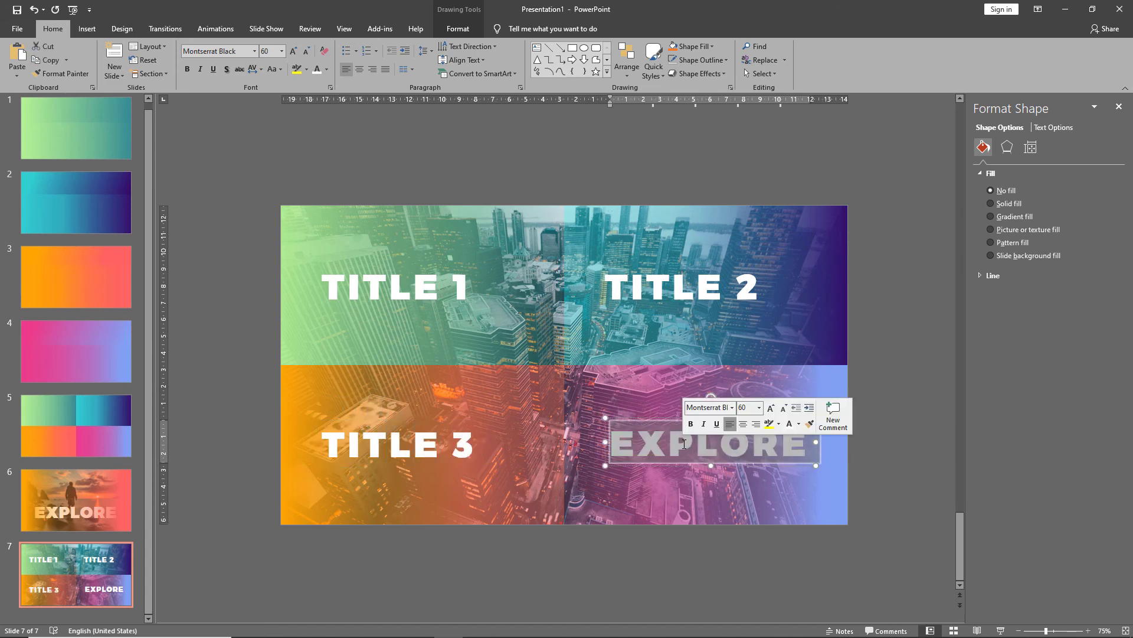
pyautogui.write('TITLE 4')
# Center-align the left column's titles with their gradient rectangles.
pyautogui.click(880, 422)
pyautogui.moveTo(269, 184); pyautogui.dragTo(591, 546)
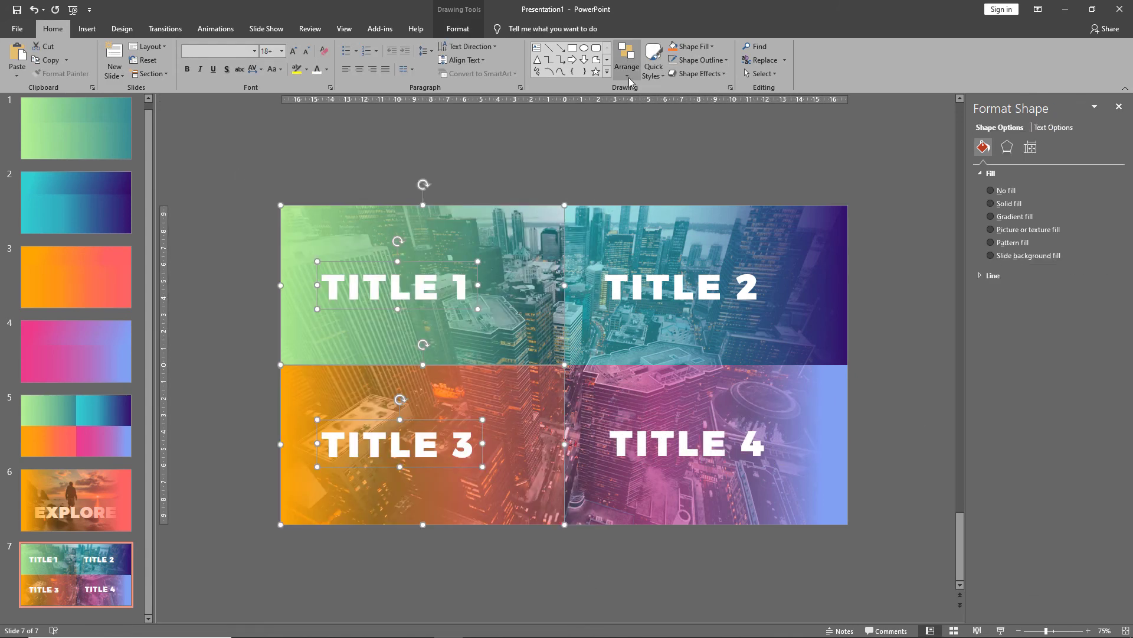
pyautogui.click(627, 63)
pyautogui.moveTo(657, 230)
pyautogui.click(721, 247)
# Center-align the right column's titles with their gradient rectangles.
pyautogui.moveTo(537, 152); pyautogui.dragTo(874, 546)
pyautogui.click(627, 64)
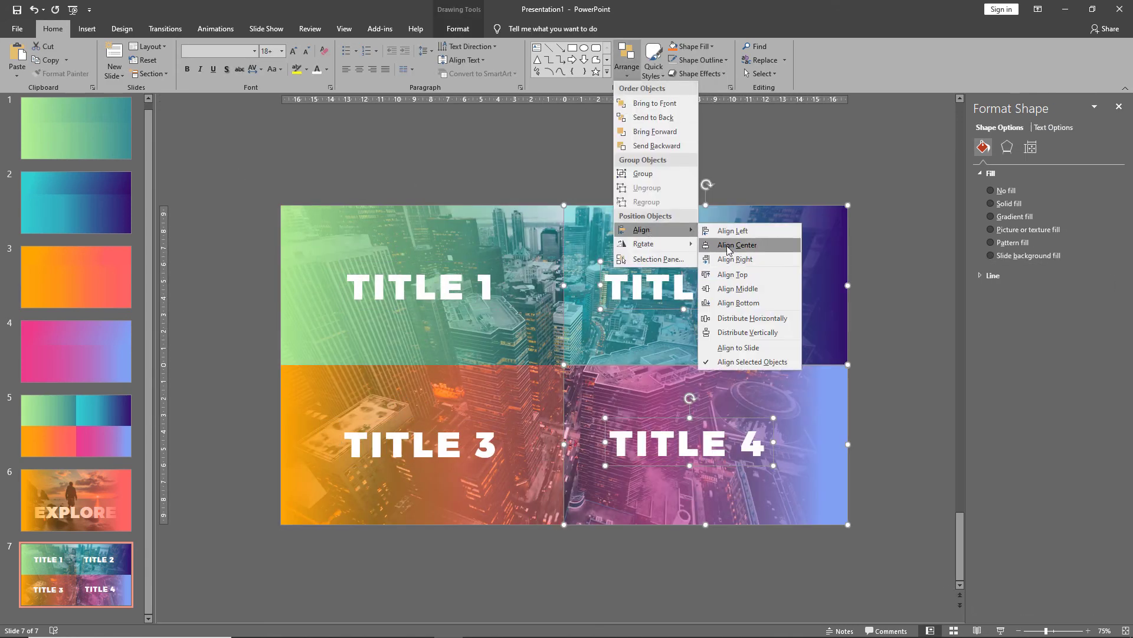
pyautogui.click(725, 247)
pyautogui.click(903, 186)
# Close the formatting pane and preview the slide in slide show mode.
pyautogui.click(1127, 107)
pyautogui.click(1000, 631)
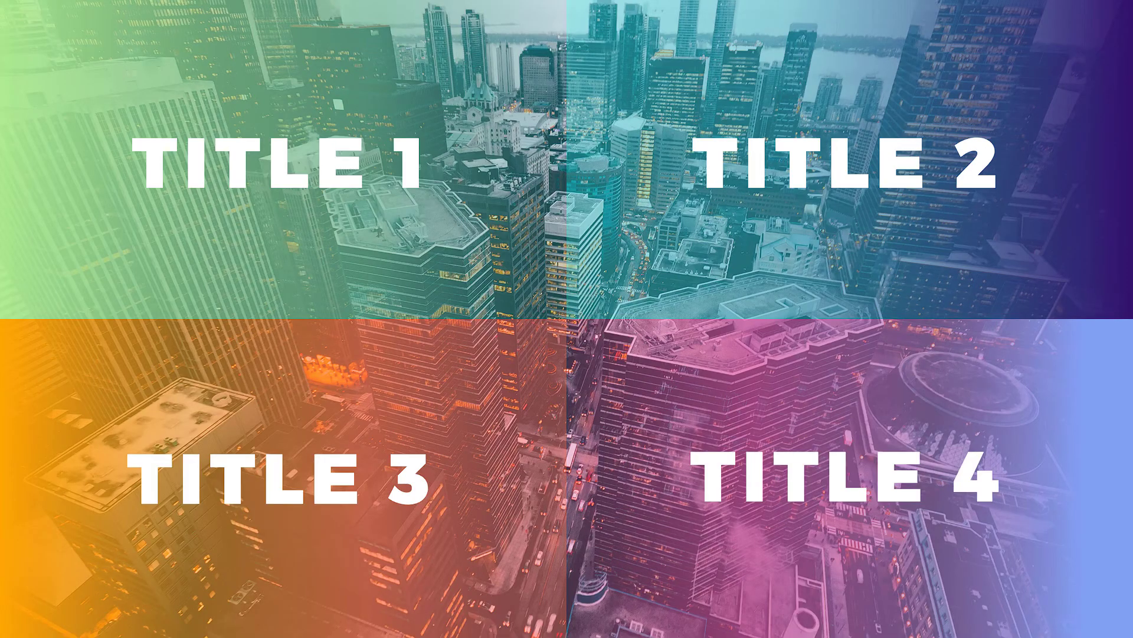
pyautogui.press('Escape')
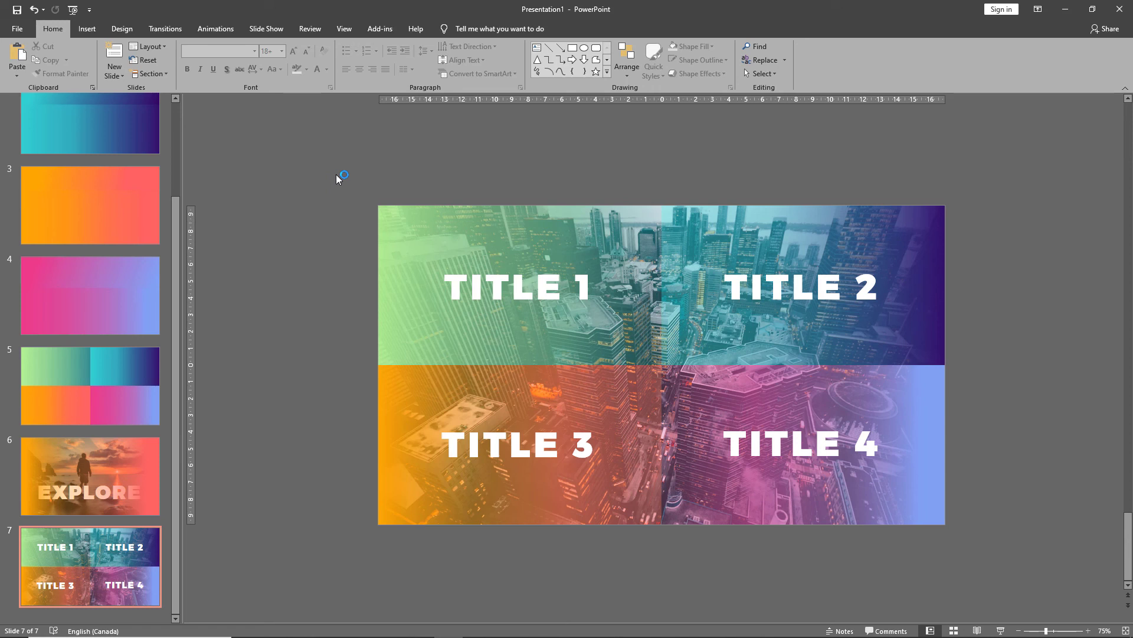
# Group each gradient rectangle with its title, one quadrant at a time.
pyautogui.moveTo(335, 169)
pyautogui.mouseDown()
pyautogui.moveTo(572, 338)
pyautogui.moveTo(689, 394)
pyautogui.mouseUp()
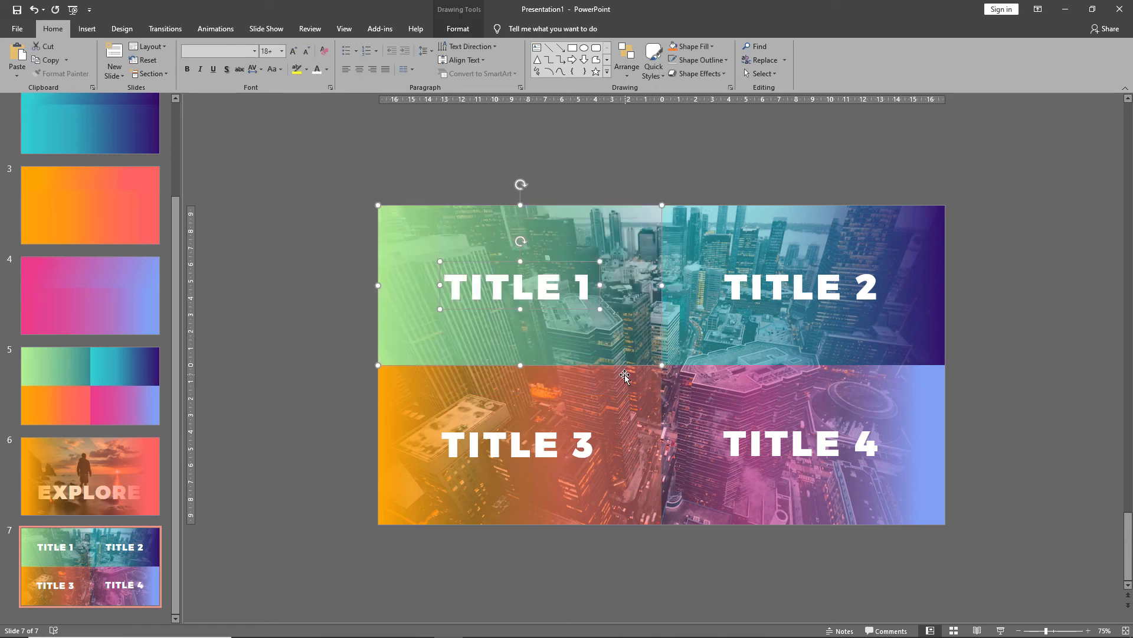
pyautogui.moveTo(1012, 163); pyautogui.dragTo(632, 408)
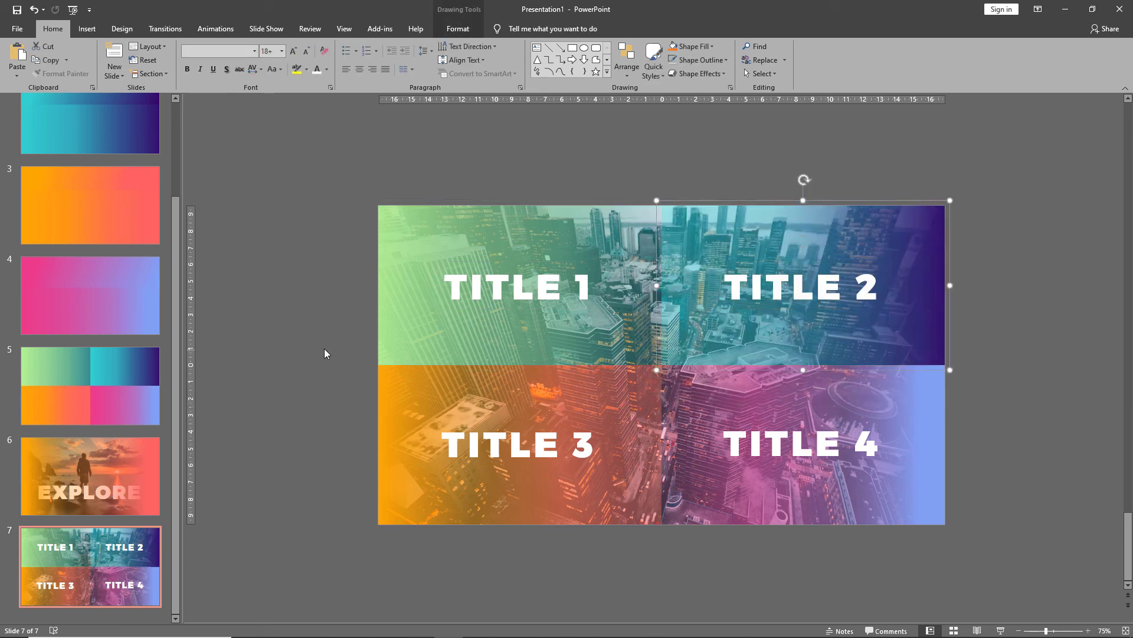
pyautogui.moveTo(327, 335); pyautogui.dragTo(685, 568)
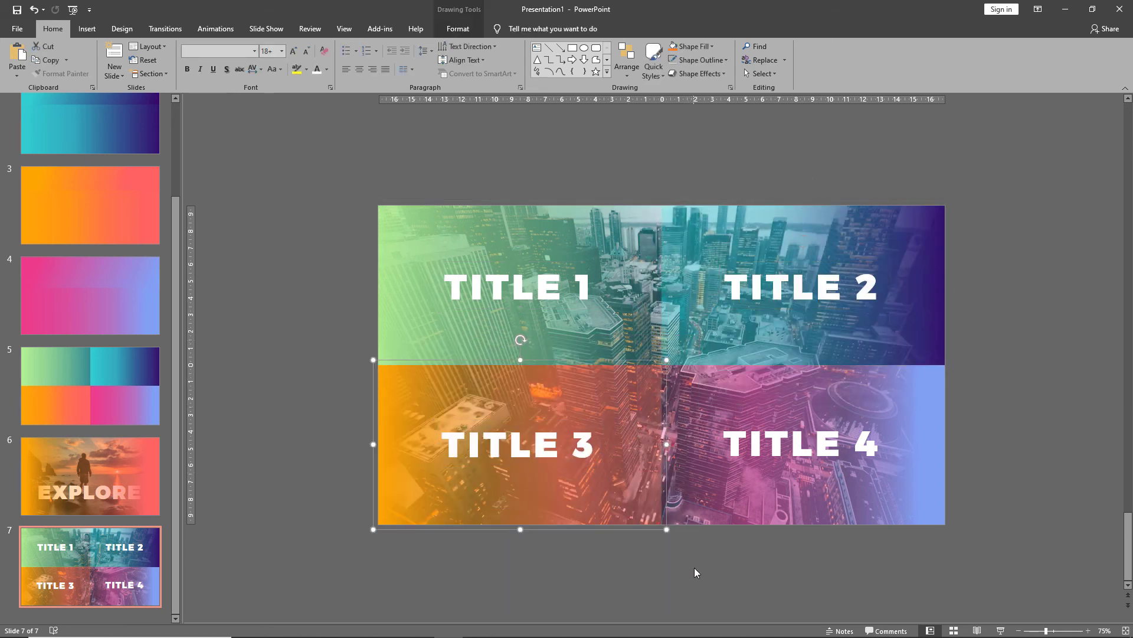
pyautogui.moveTo(995, 341); pyautogui.dragTo(615, 570)
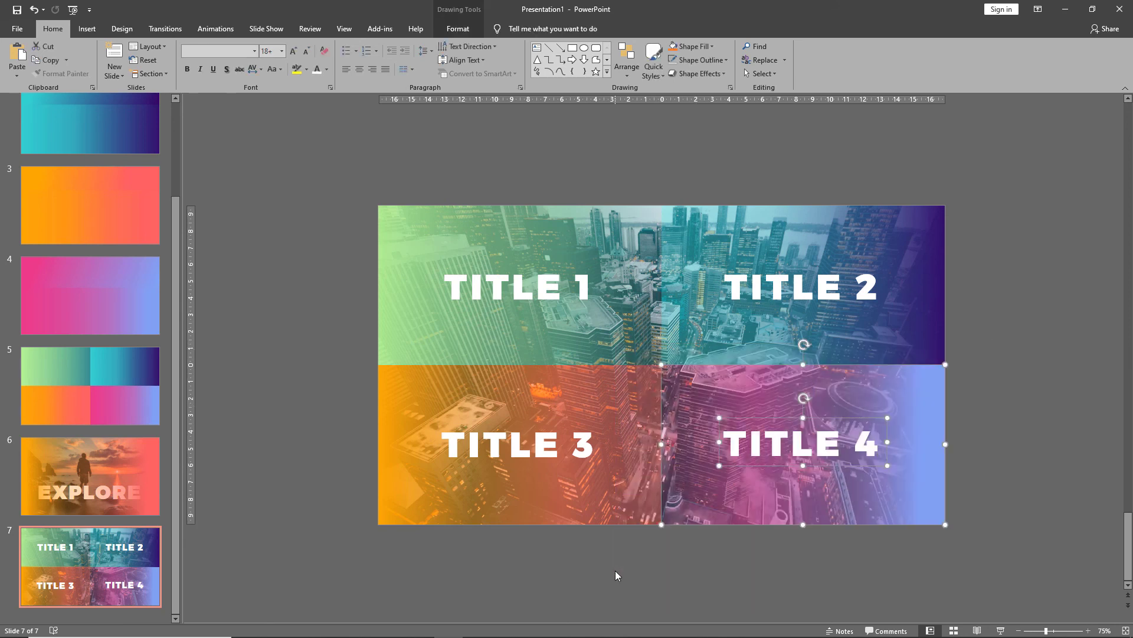
pyautogui.click(616, 571)
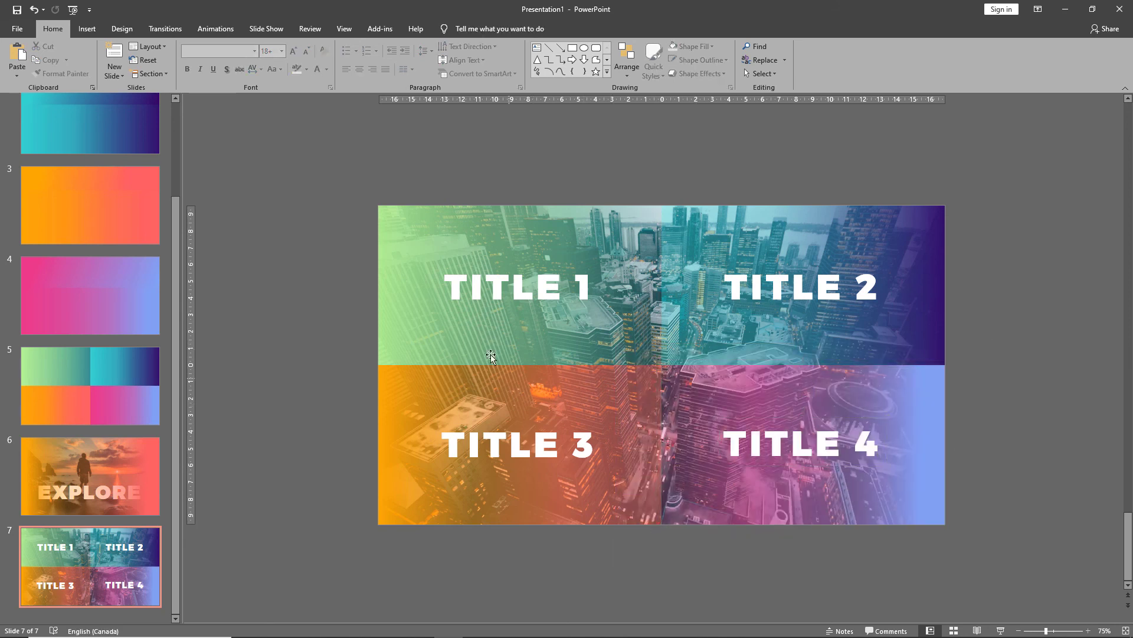
# Apply the Fade entrance animation to the top-left, top-right and bottom-left quadrant groups.
pyautogui.click(475, 327)
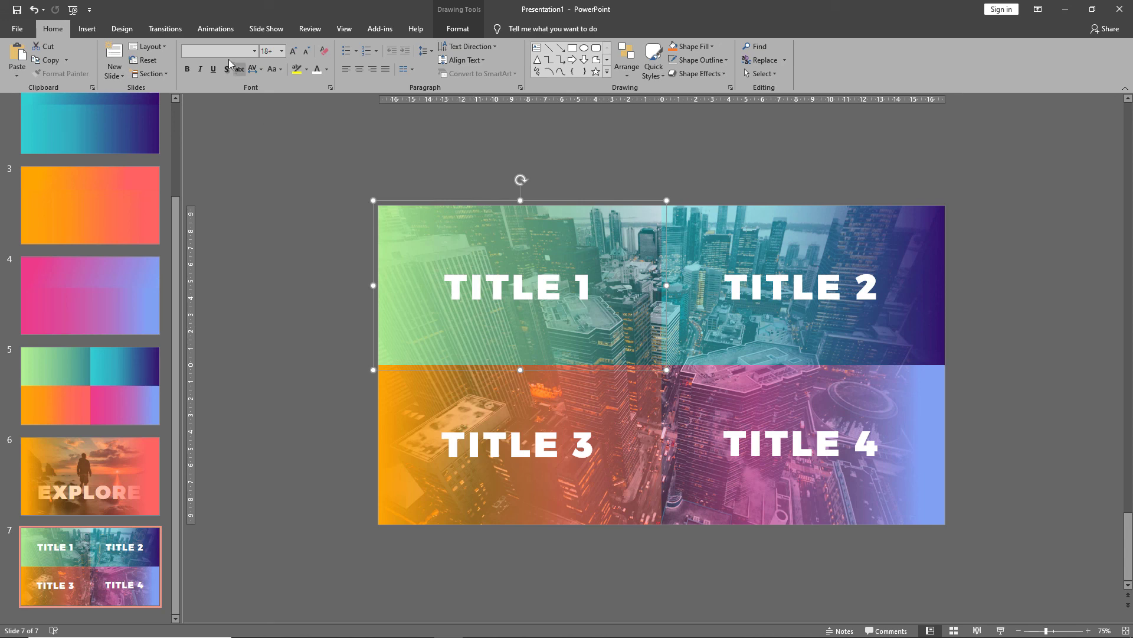
pyautogui.click(207, 26)
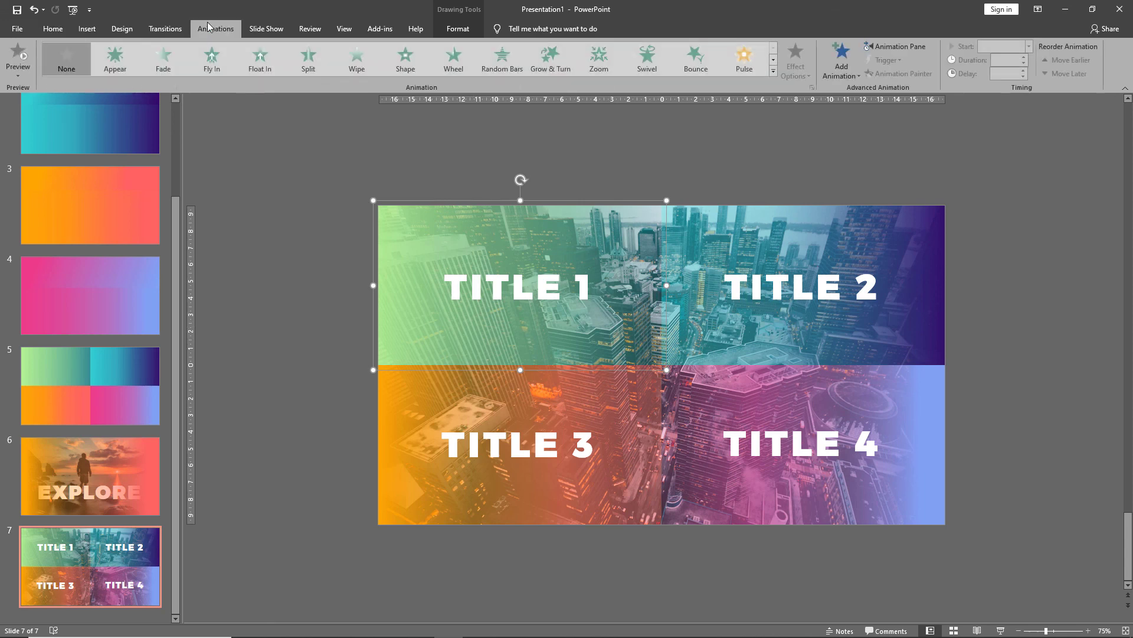
pyautogui.click(180, 48)
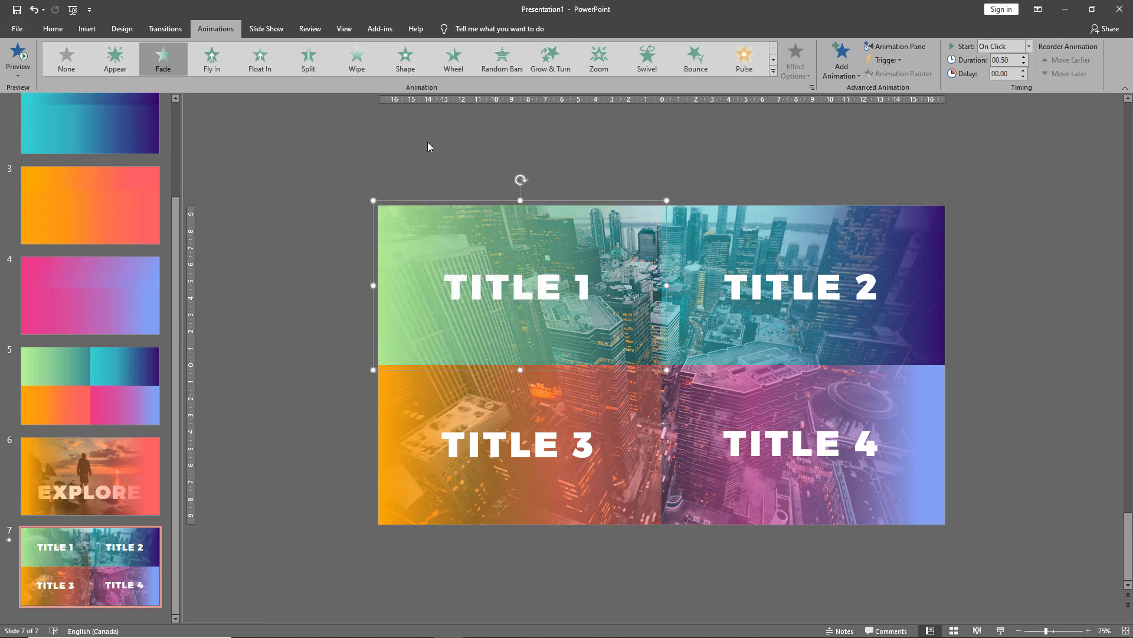
pyautogui.click(679, 215)
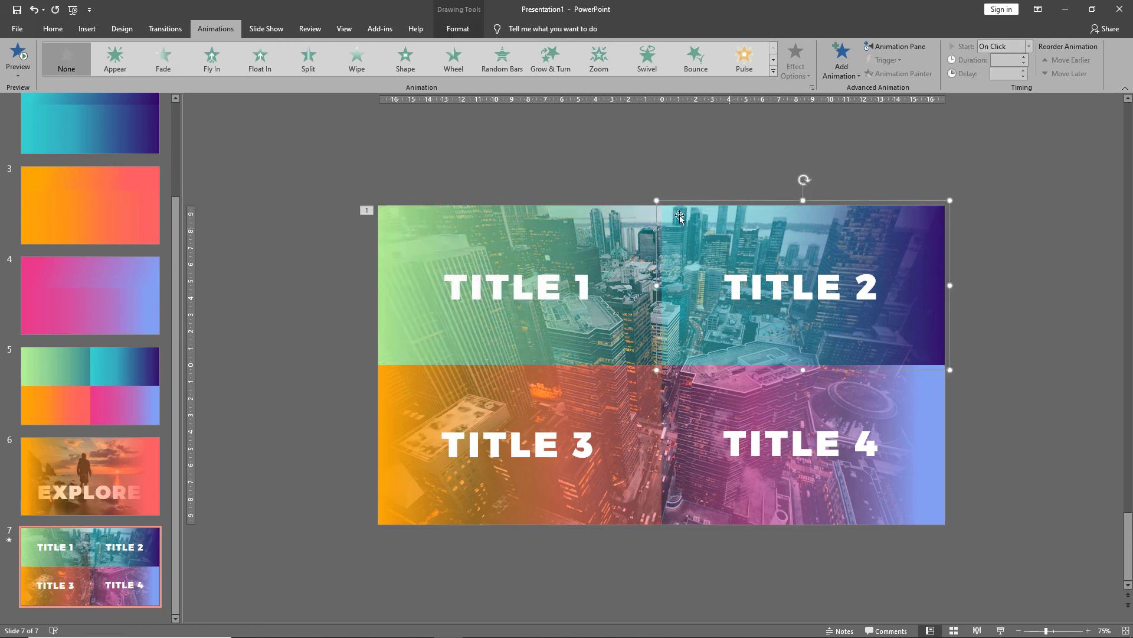
pyautogui.click(175, 67)
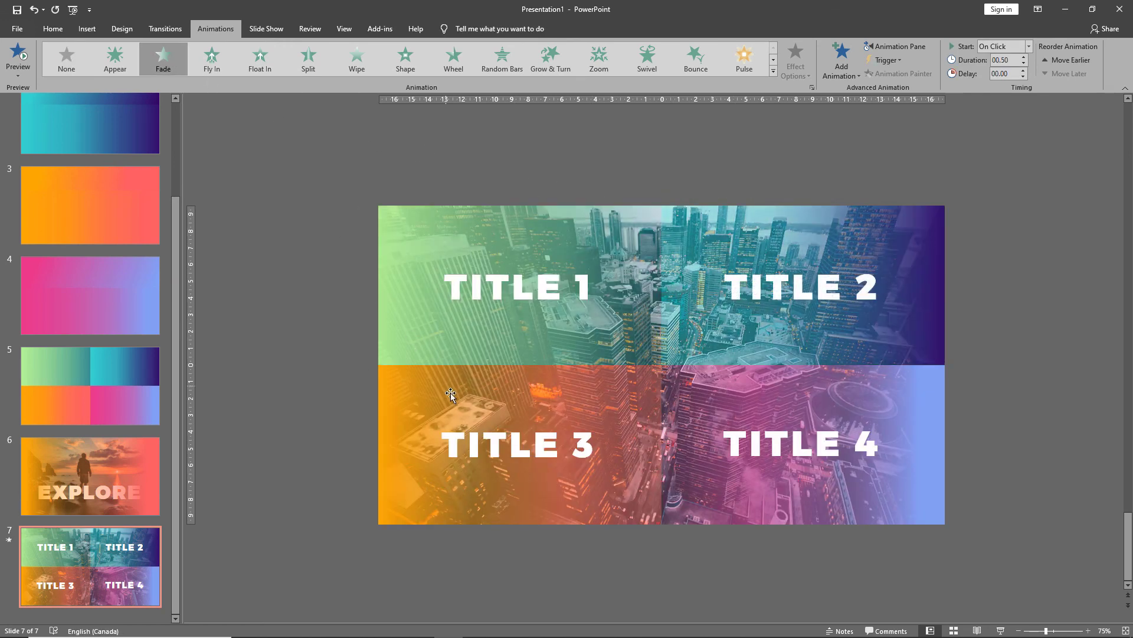
pyautogui.click(451, 395)
pyautogui.click(165, 70)
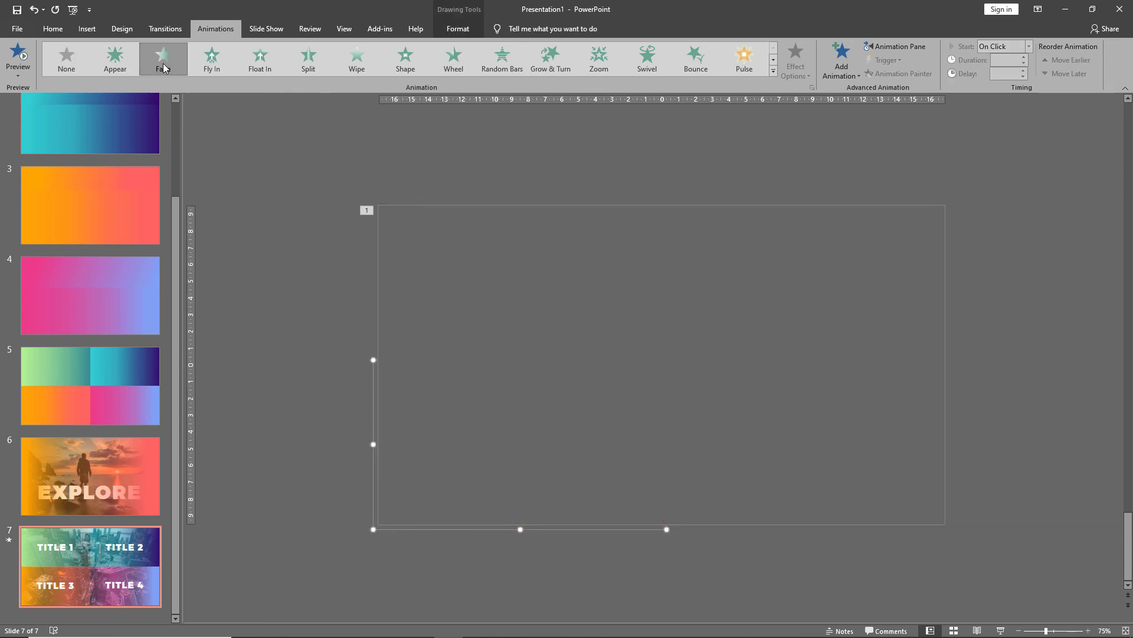